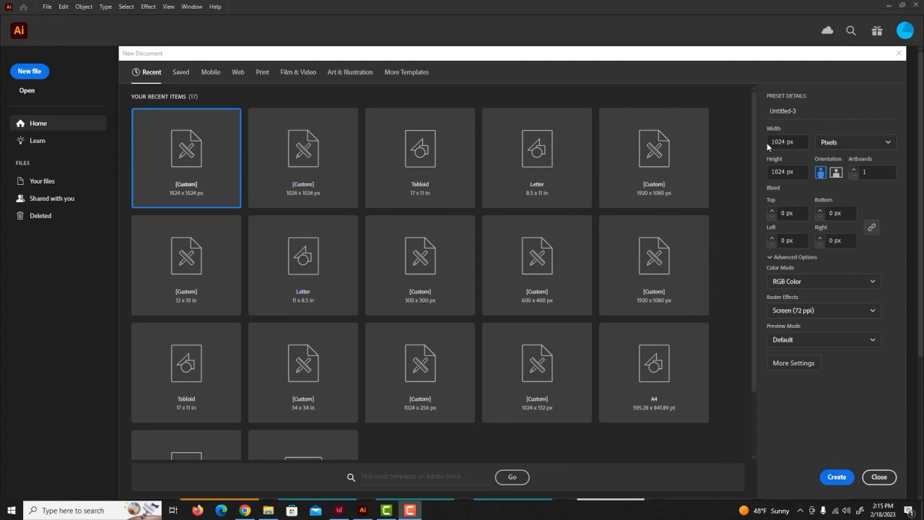
- Create a new 1024 x 1024 px document in pixels with RGB Color mode and Screen (72 ppi) raster effects
click(850, 143)
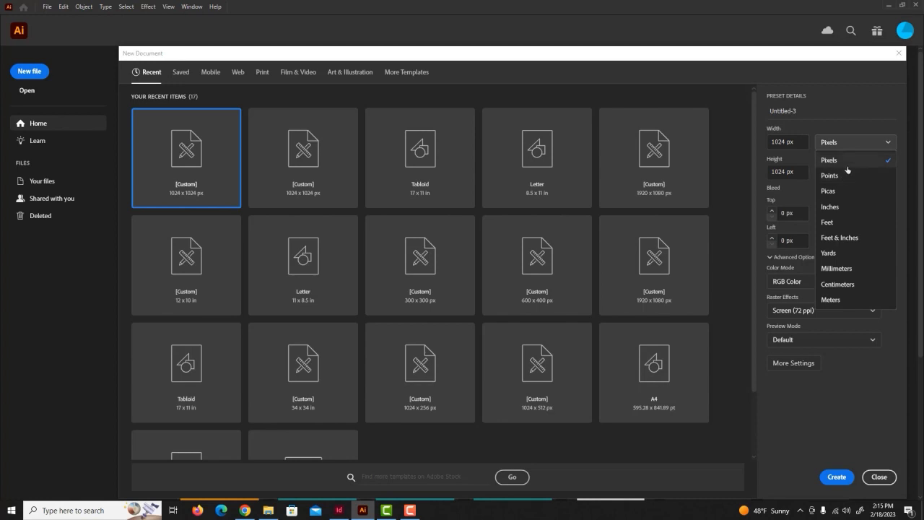
click(847, 166)
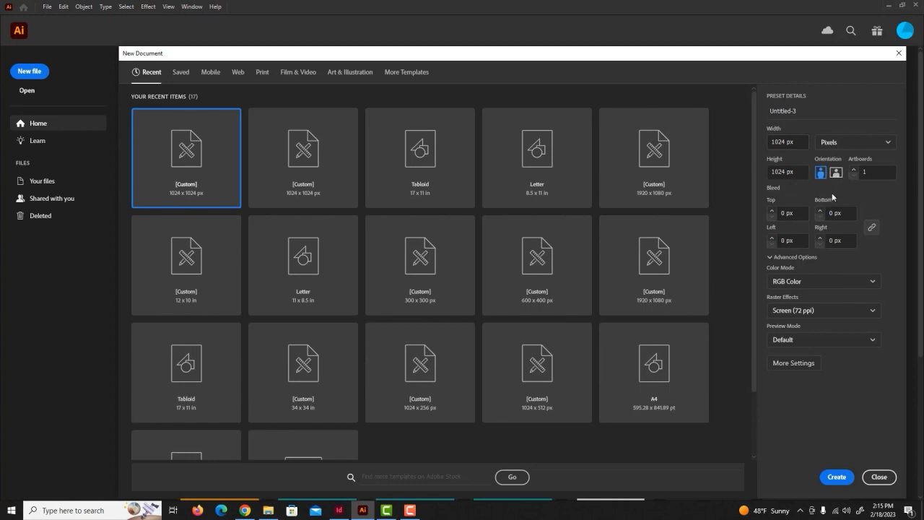
click(820, 283)
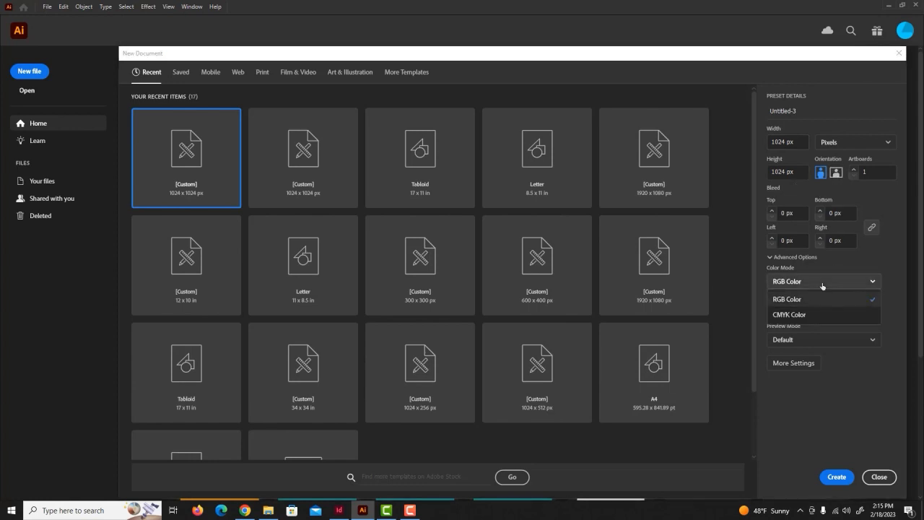
click(796, 298)
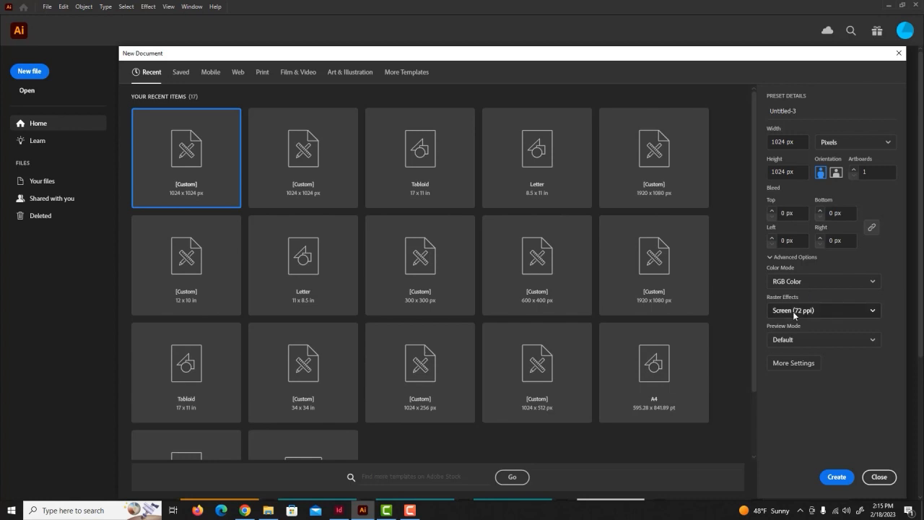
click(792, 311)
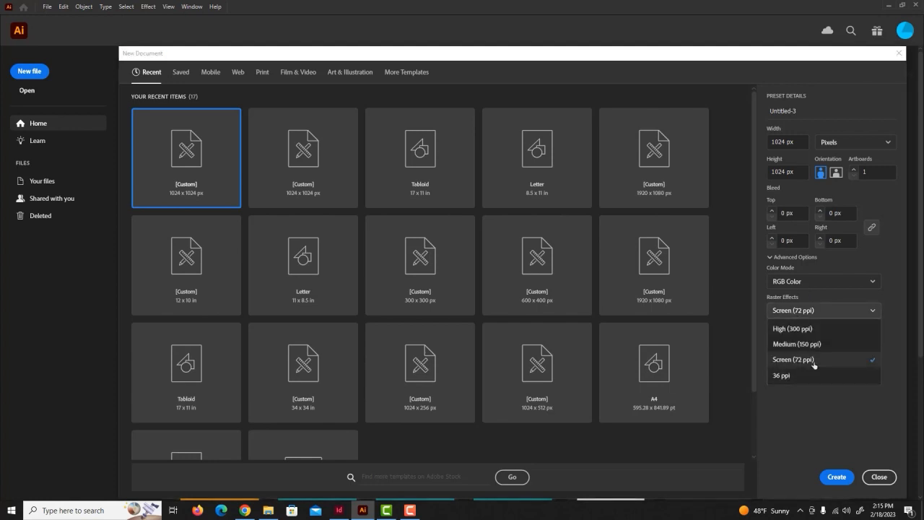
click(812, 361)
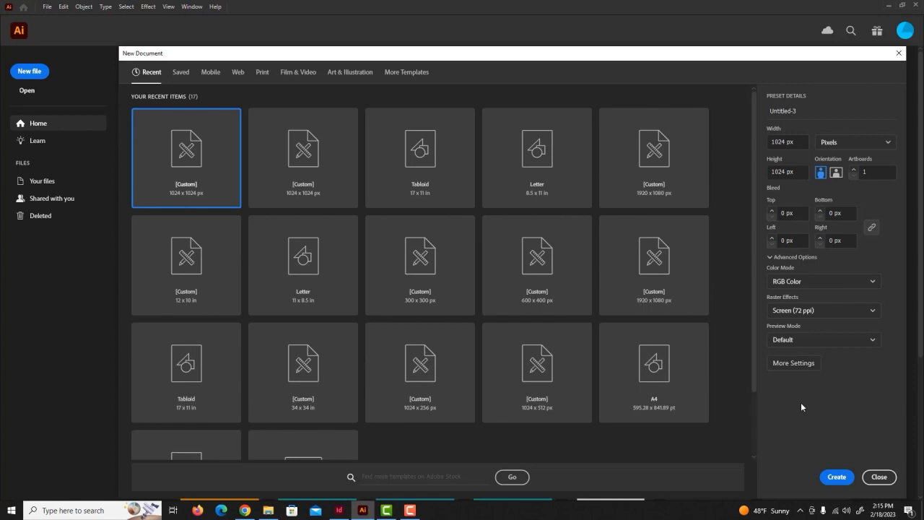
click(835, 477)
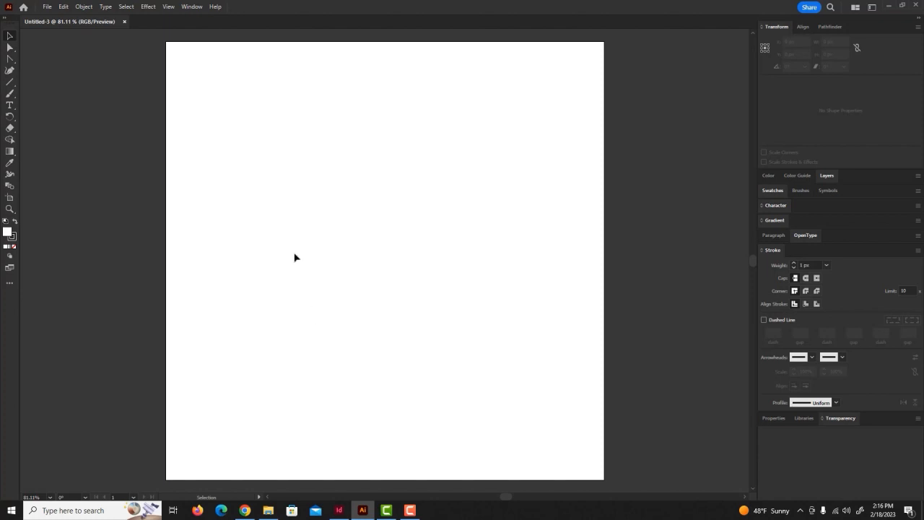
- In the preferences, keep Use Preview Bounds enabled and set the General and Stroke units to Pixels
click(63, 7)
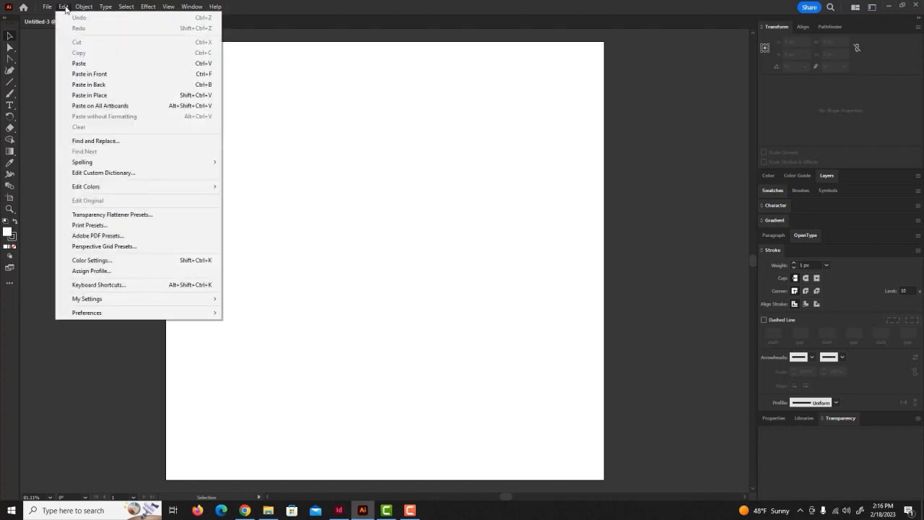
mouse_move(106, 315)
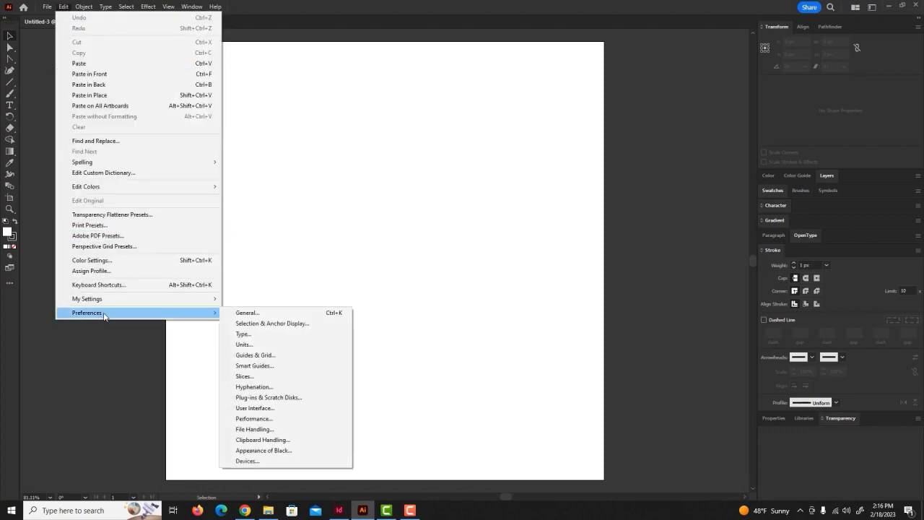
click(261, 316)
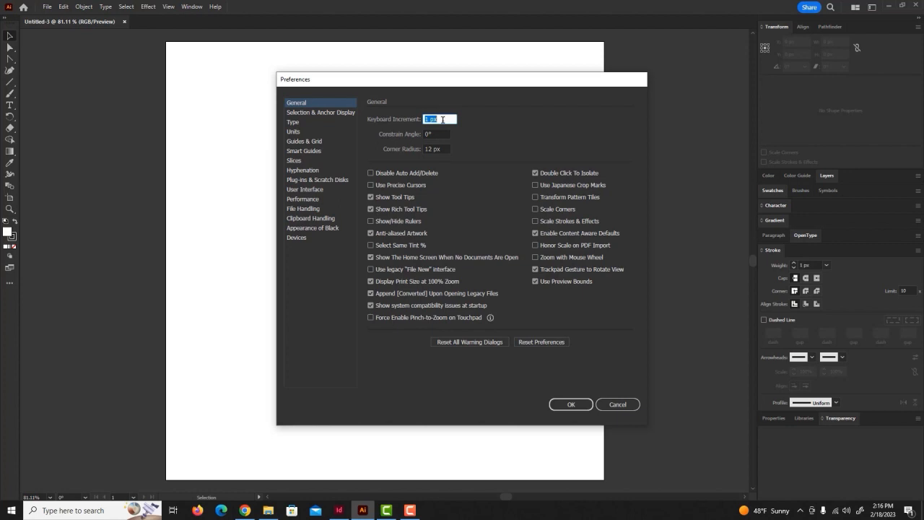
click(535, 281)
click(294, 132)
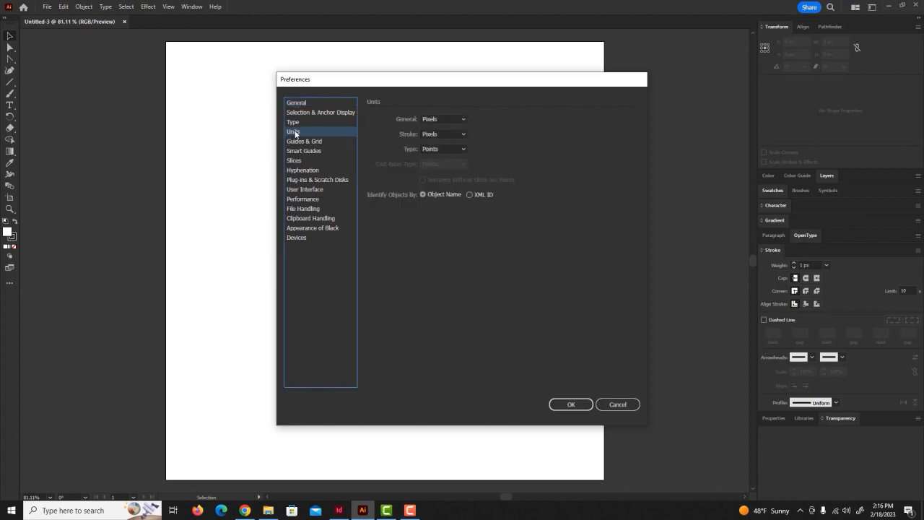
click(462, 120)
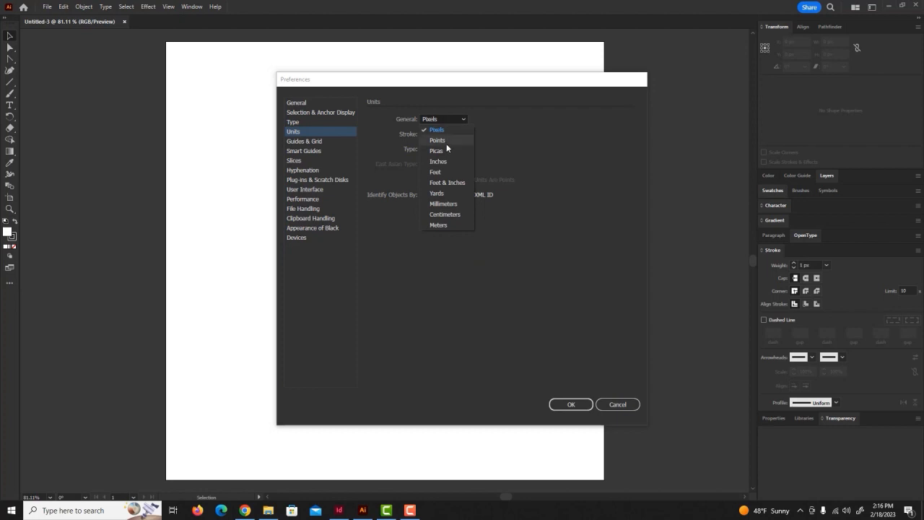
click(447, 132)
click(447, 133)
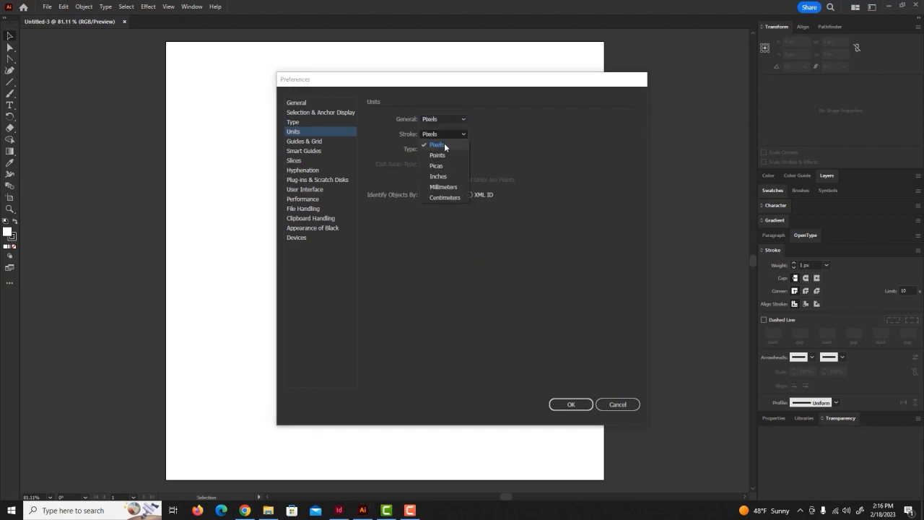
click(437, 147)
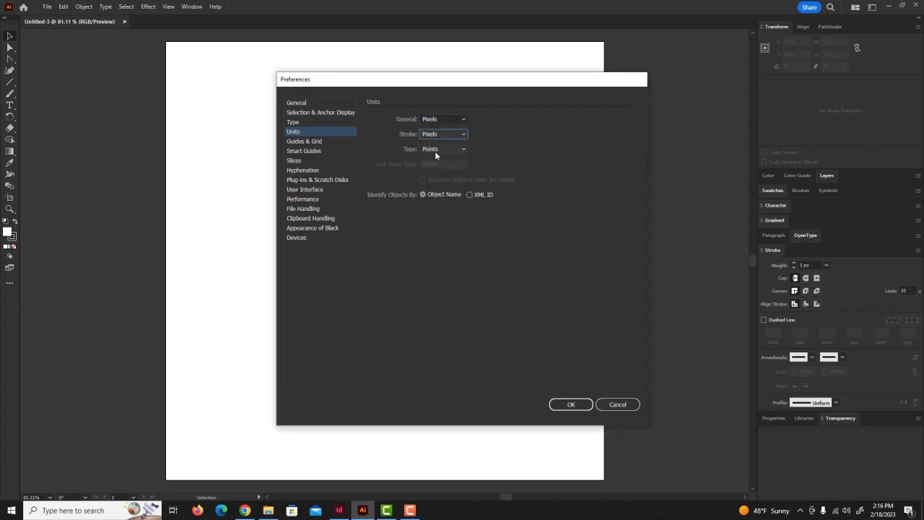
- Use a gridline every 1 px with 1 subdivision in the Guides & Grid preferences and apply the preferences
click(308, 142)
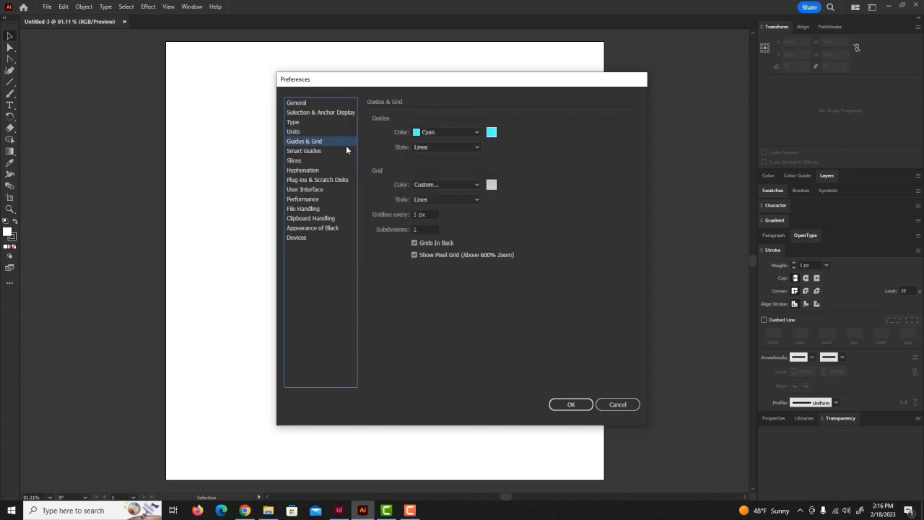
click(419, 230)
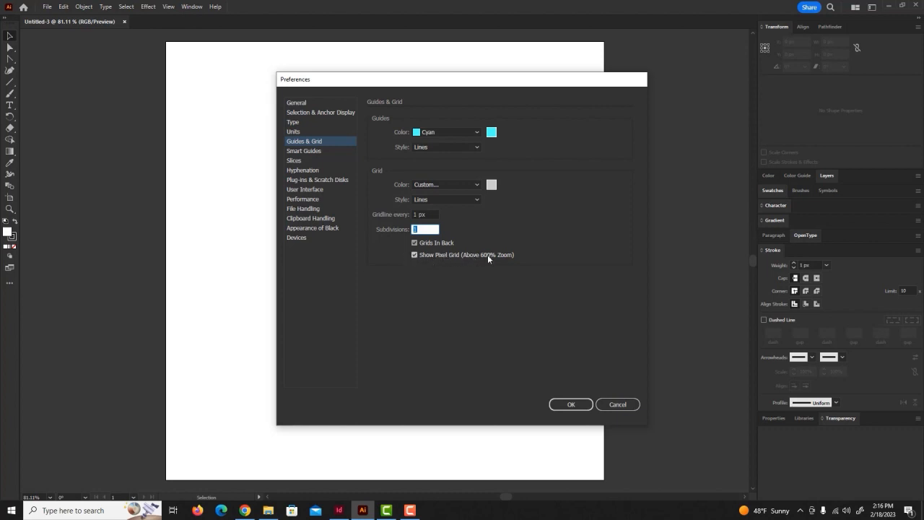
click(570, 404)
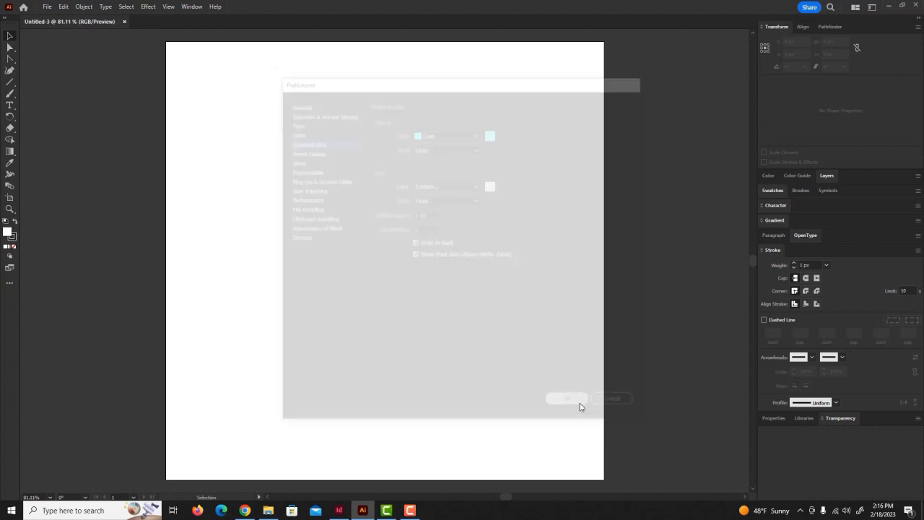
- Enable Pixel Preview and show the grid for the document
click(169, 7)
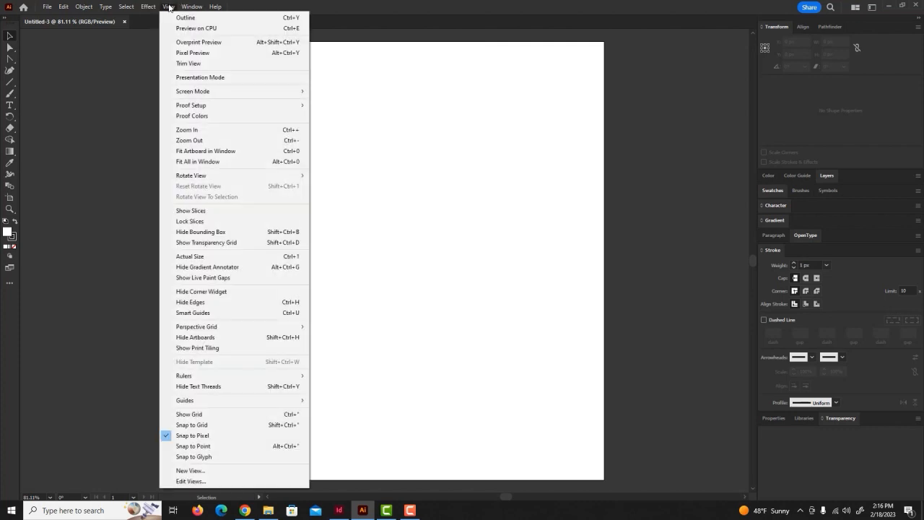
click(193, 54)
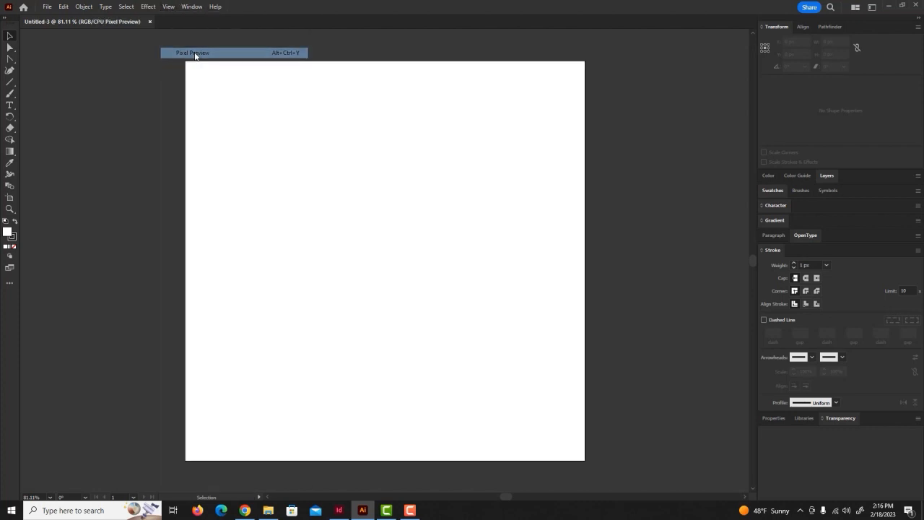
click(169, 7)
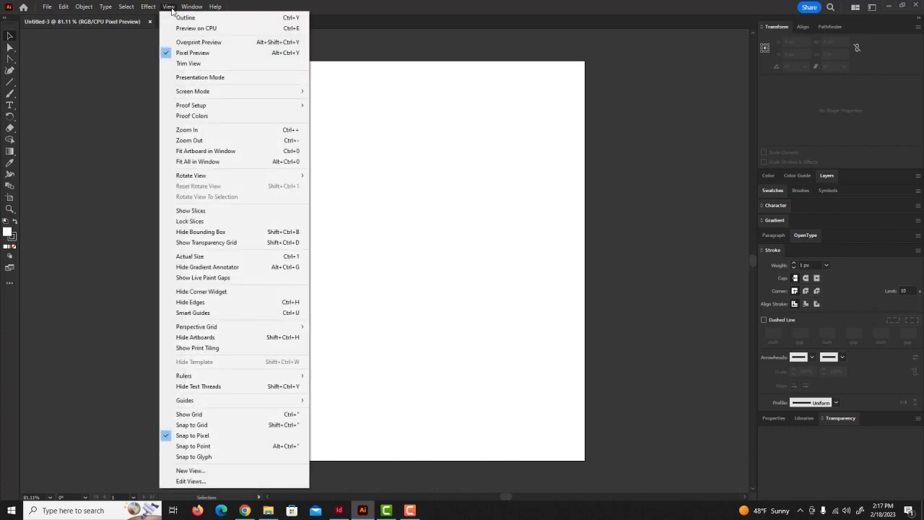
click(212, 417)
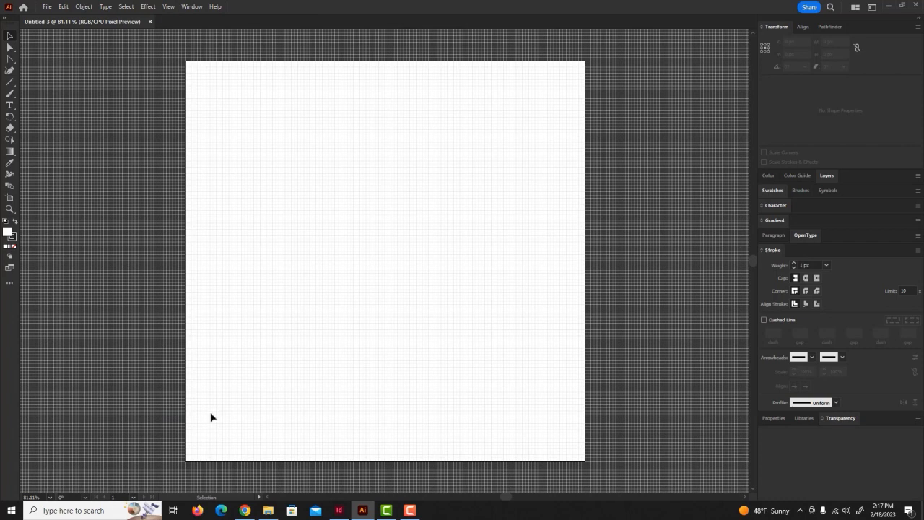
- Show the rulers around the artboard
click(168, 8)
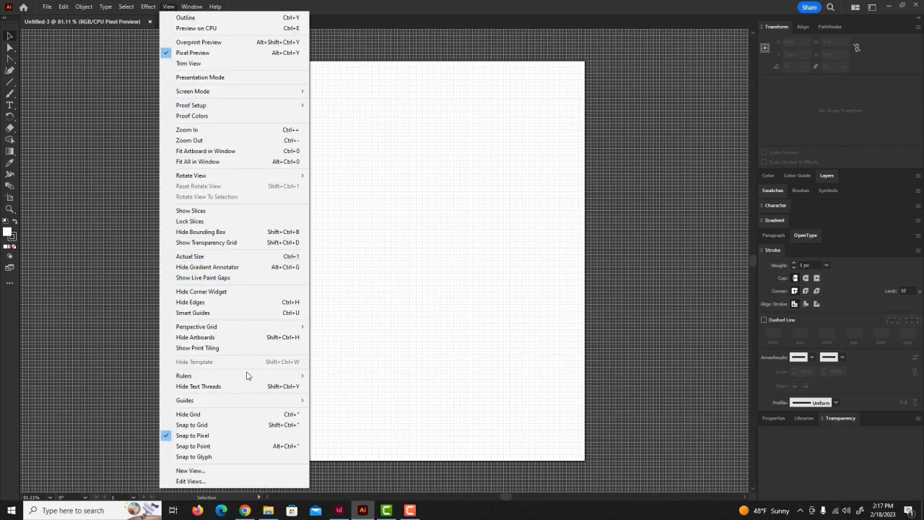
mouse_move(248, 378)
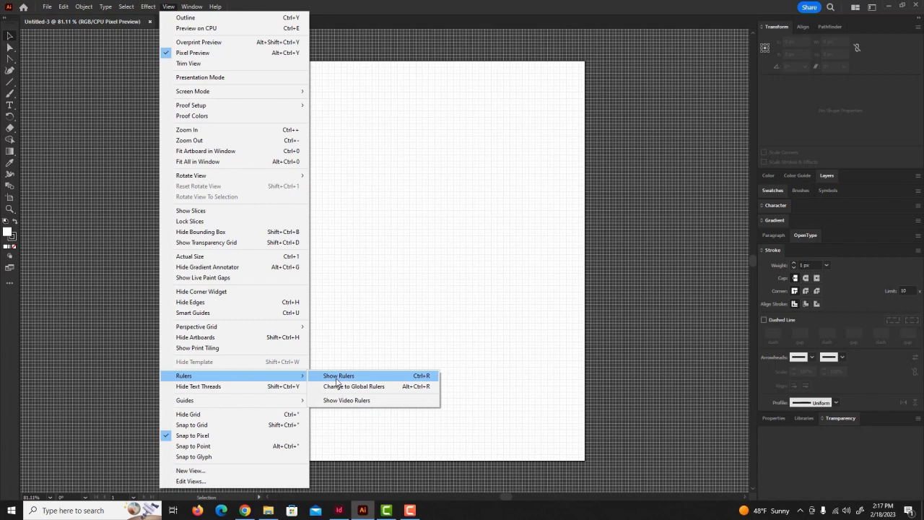
click(336, 377)
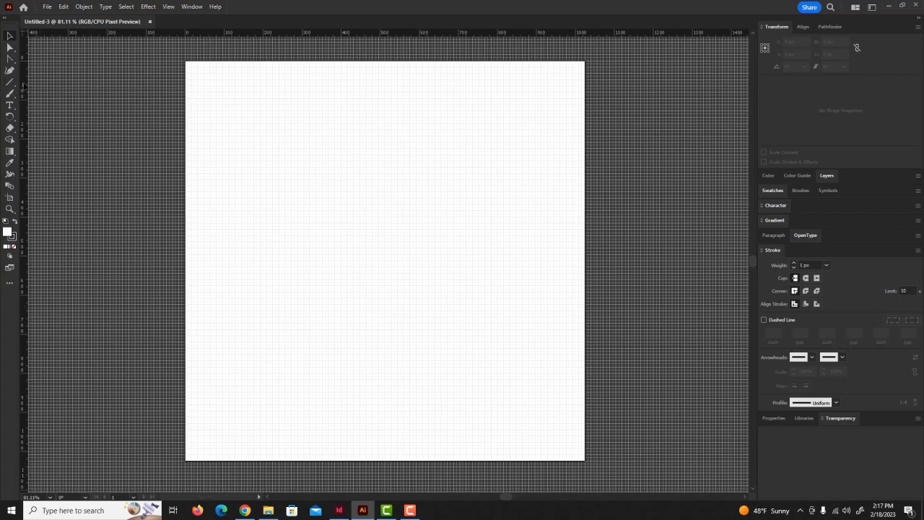
- Draw a vertical line about 508 px long on the artboard's left side with the Line Segment tool and deselect it
click(10, 83)
drag(246, 146, 250, 343)
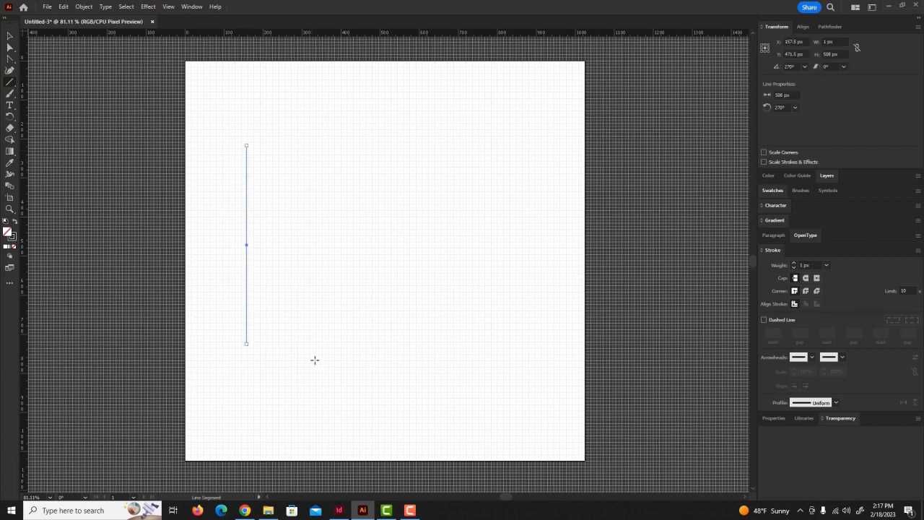
click(9, 34)
click(192, 159)
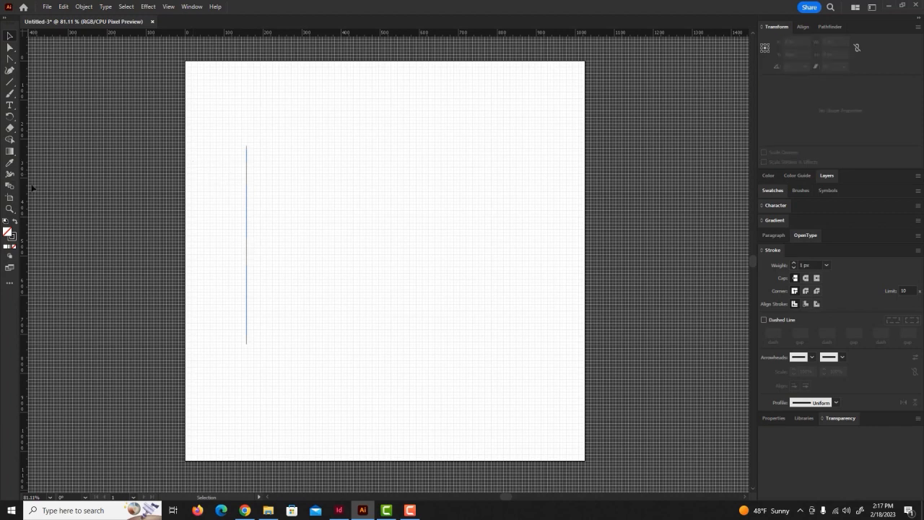
- Increase the vertical line's stroke weight to 4 px
click(10, 208)
click(247, 234)
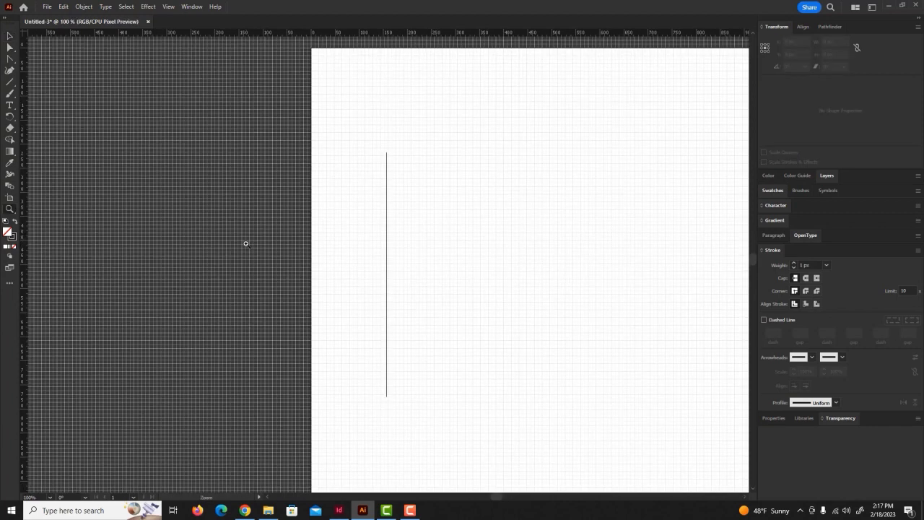
click(390, 272)
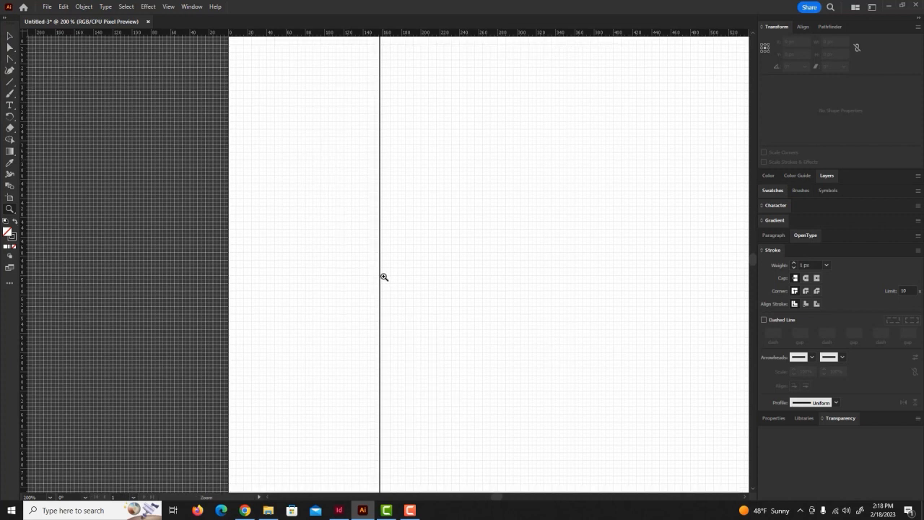
click(382, 277)
click(391, 279)
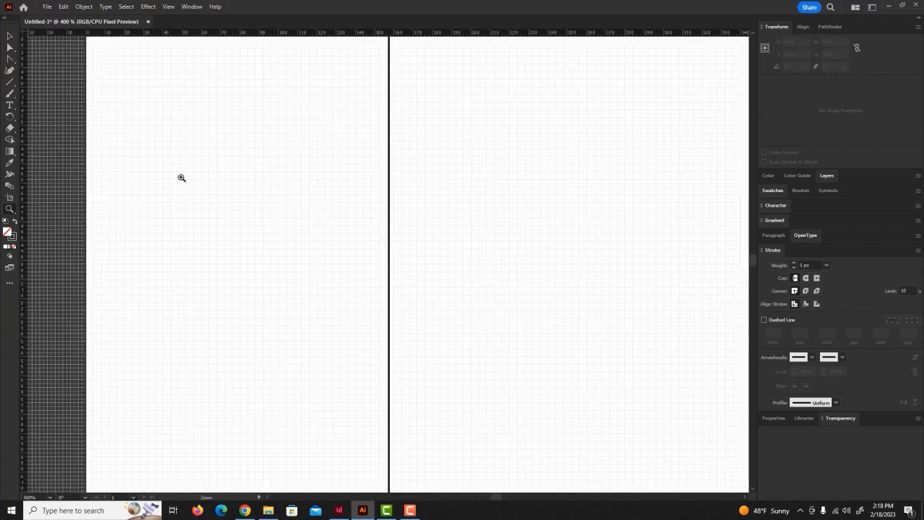
click(9, 35)
click(390, 245)
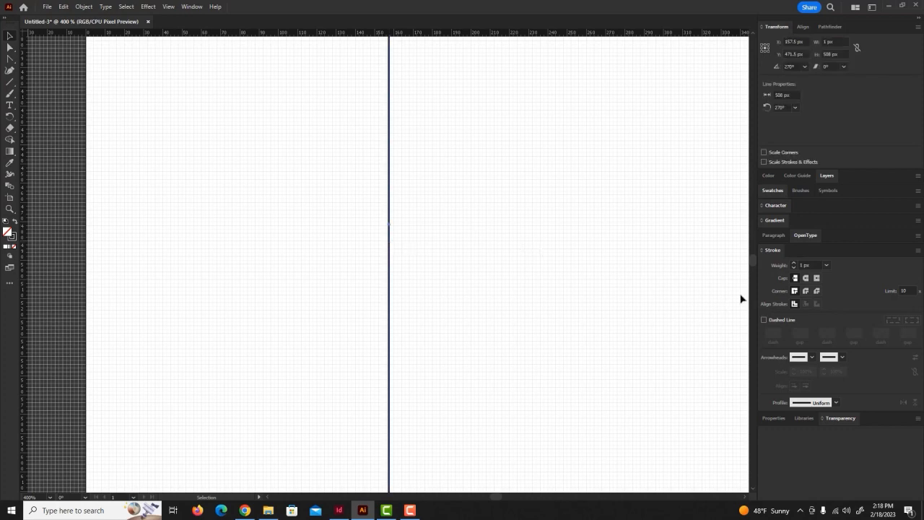
click(794, 264)
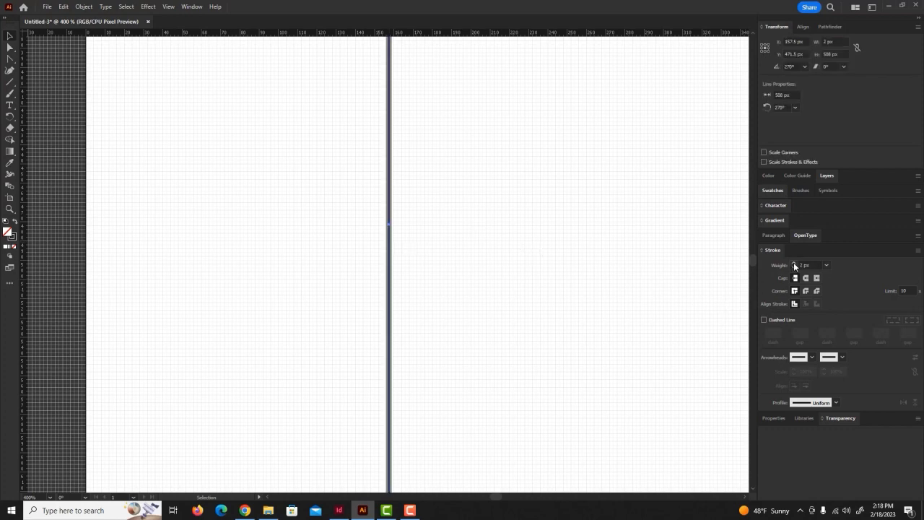
click(794, 264)
- Delete the thickened vertical line from the artboard
click(411, 245)
click(388, 252)
key(Delete)
- Draw a new vertical line about 154 px long near the artboard's left edge and reduce its stroke weight to 1 px
click(10, 81)
drag(251, 125, 252, 422)
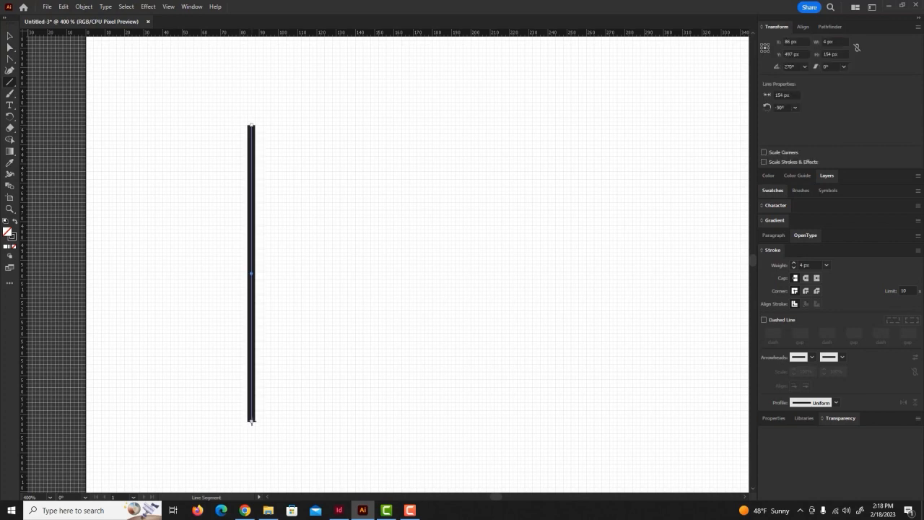
click(793, 268)
click(794, 268)
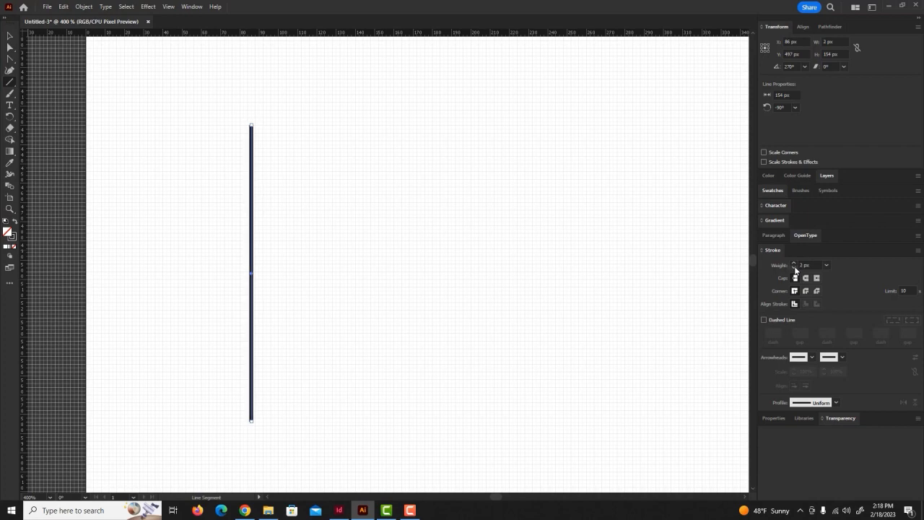
click(794, 268)
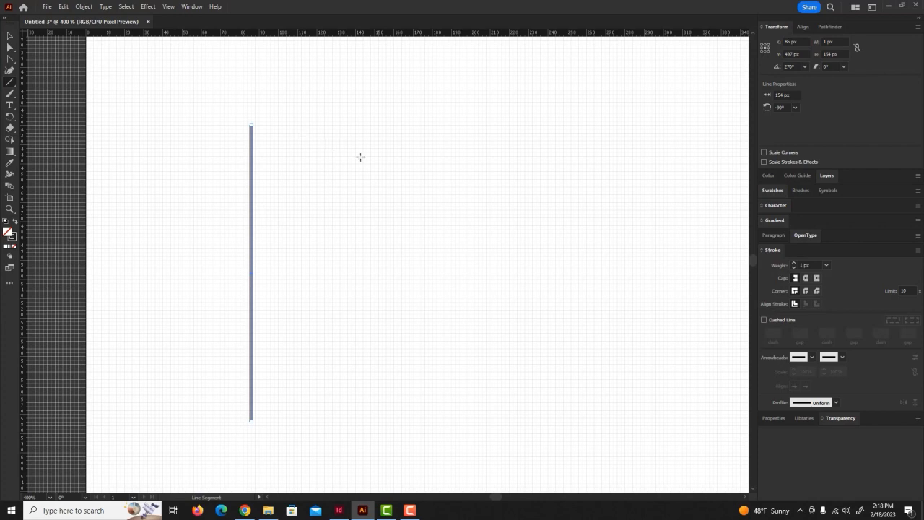
click(10, 35)
click(210, 128)
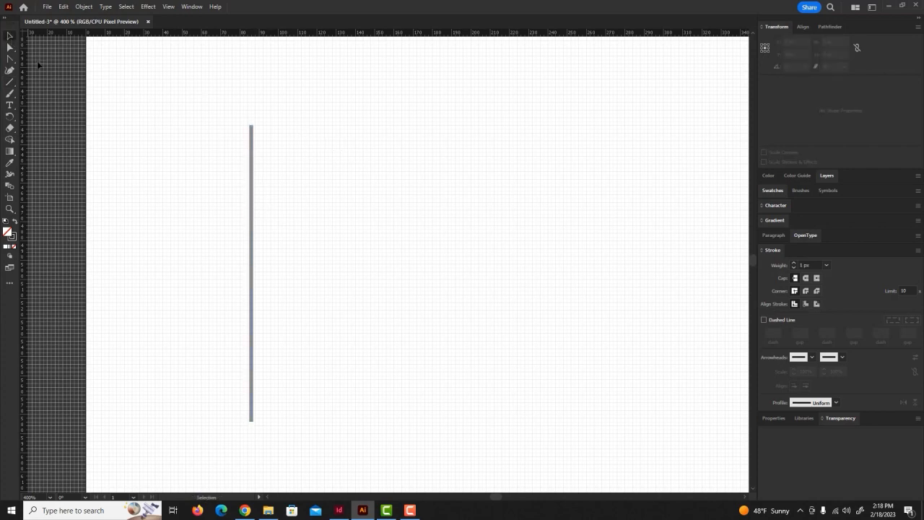
- Draw a second vertical line about 152 px long with a 2 px stroke beside the first one and deselect it
click(793, 262)
click(11, 83)
drag(303, 128, 310, 418)
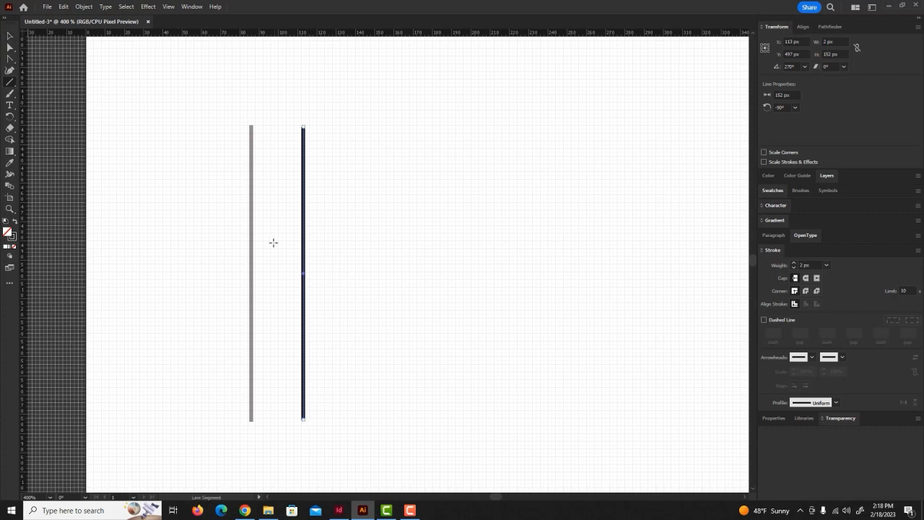
click(10, 36)
click(575, 208)
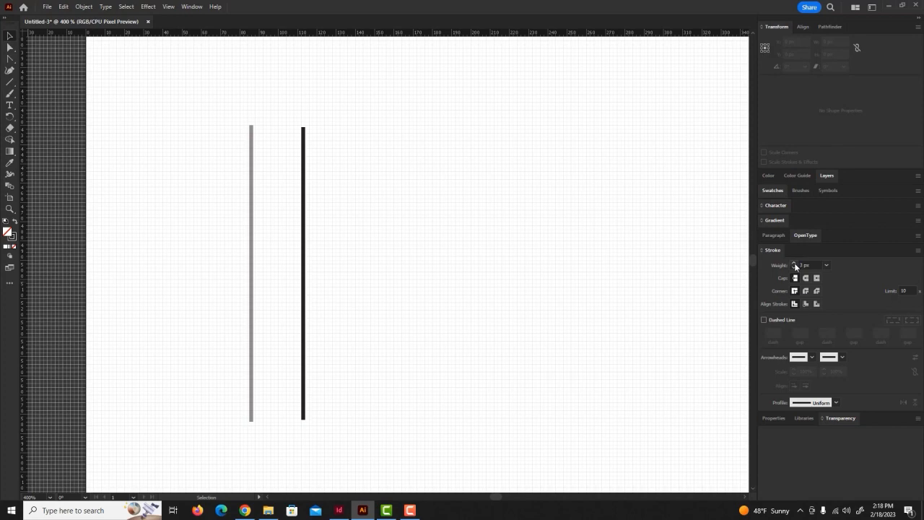
- Draw two more vertical lines beside the others: one about 153 px long with a 3 px stroke, one about 150 px long with a 4 px stroke
click(10, 82)
drag(351, 125, 361, 419)
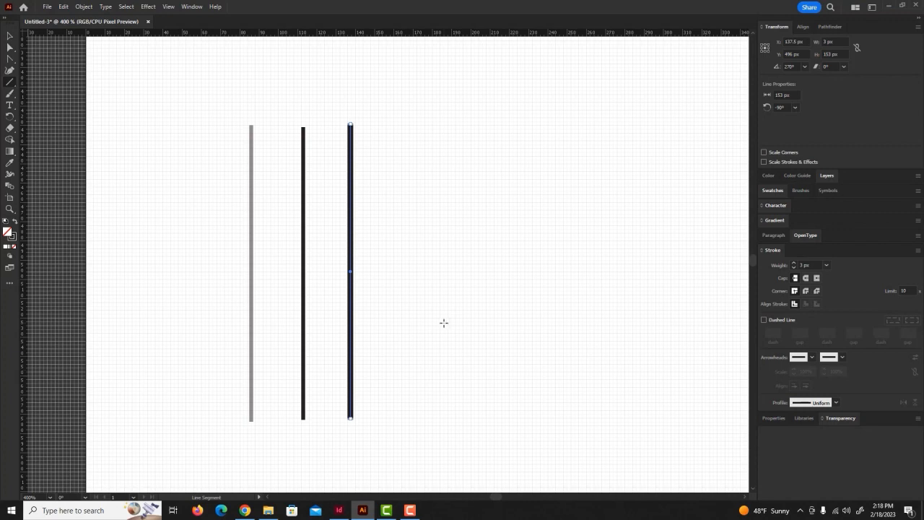
click(10, 35)
click(368, 124)
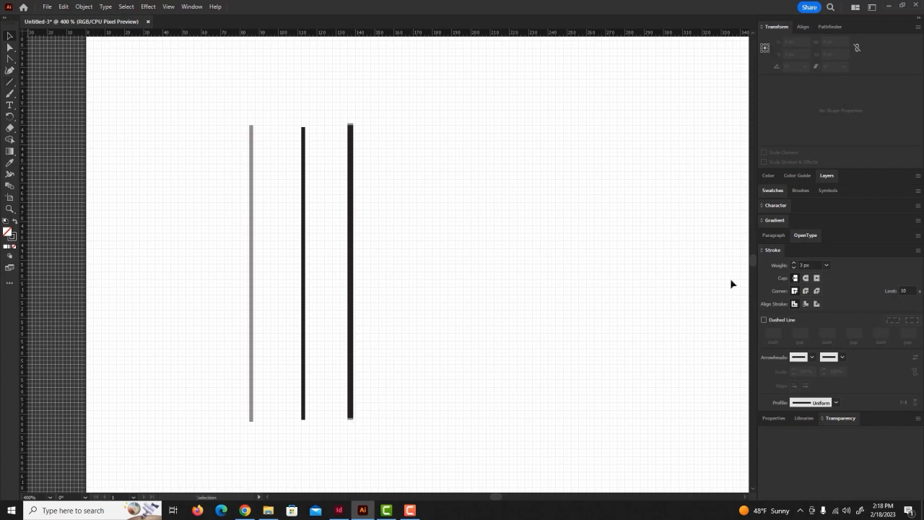
click(10, 82)
drag(416, 131, 433, 420)
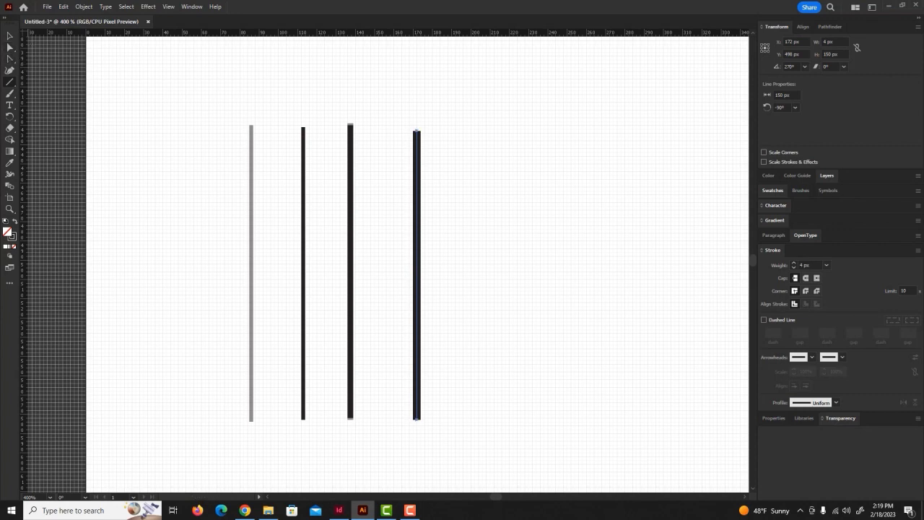
- Draw a fifth vertical line about 151 px long beside the 4 px line and raise its stroke weight step by step to 9 px
drag(473, 126, 474, 412)
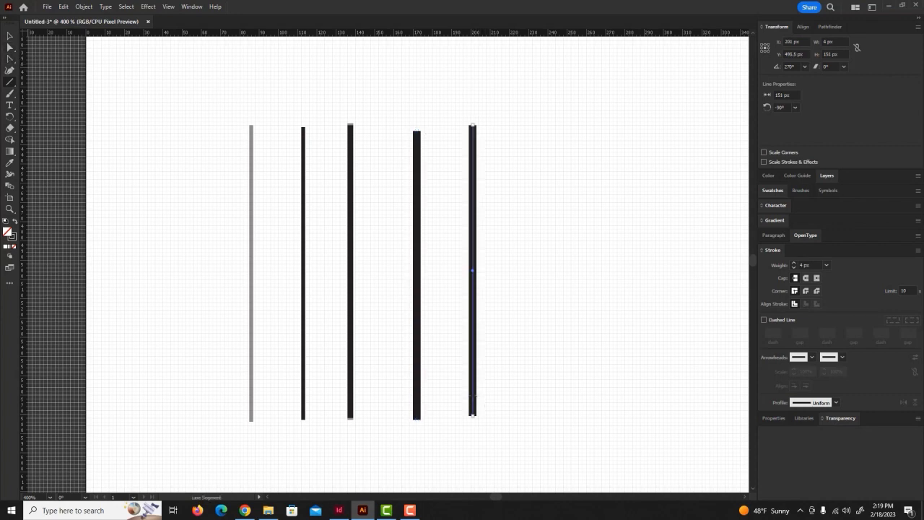
click(794, 264)
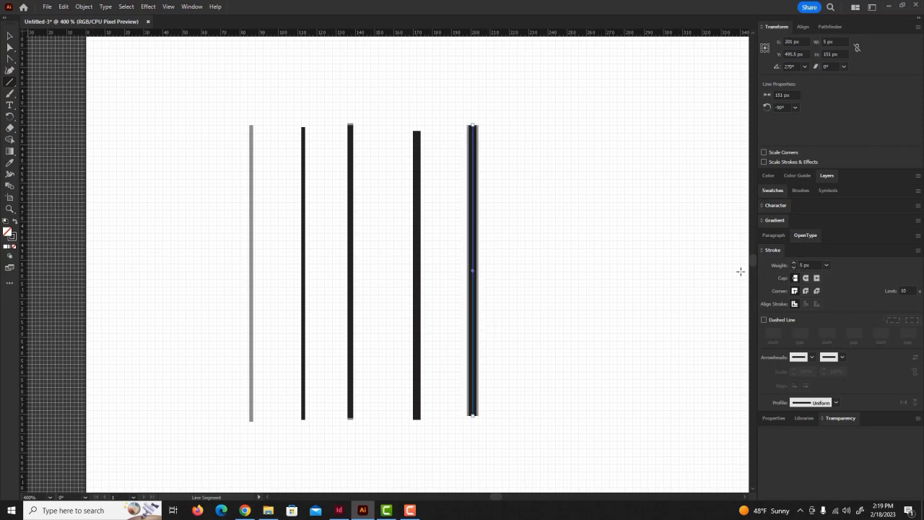
click(794, 264)
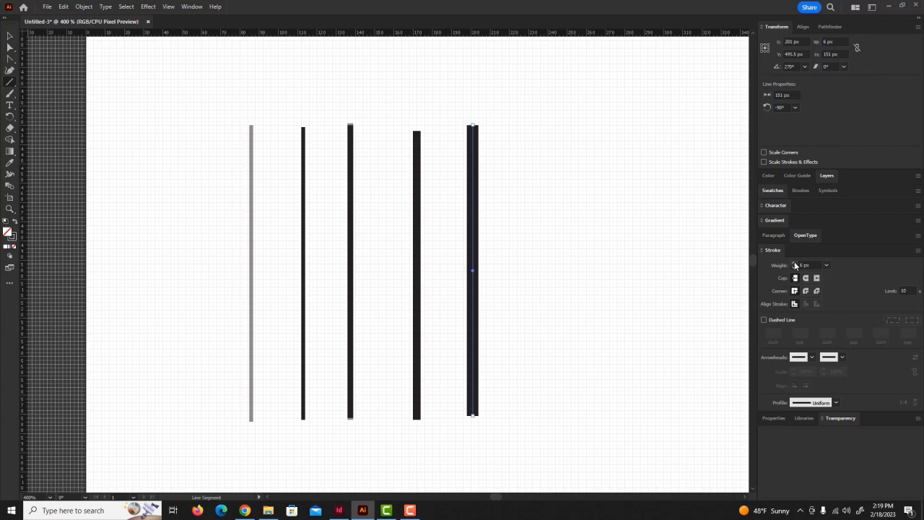
click(795, 264)
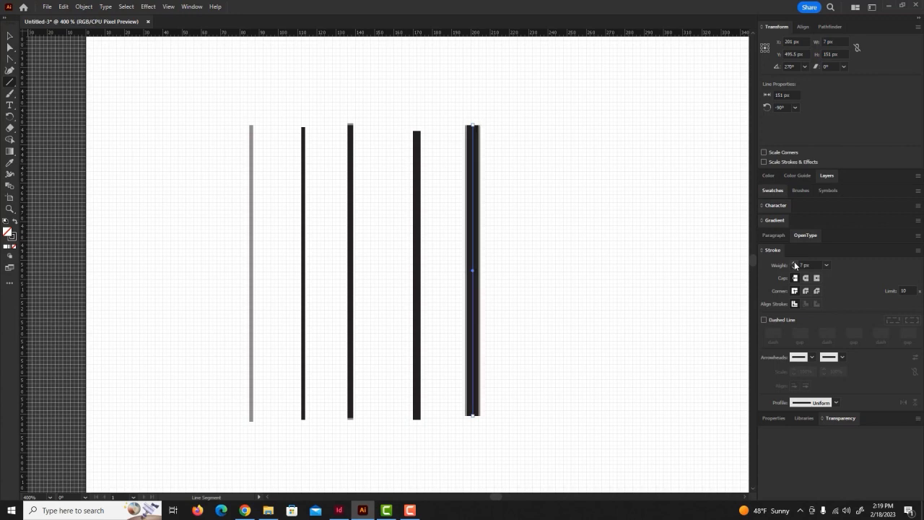
click(795, 264)
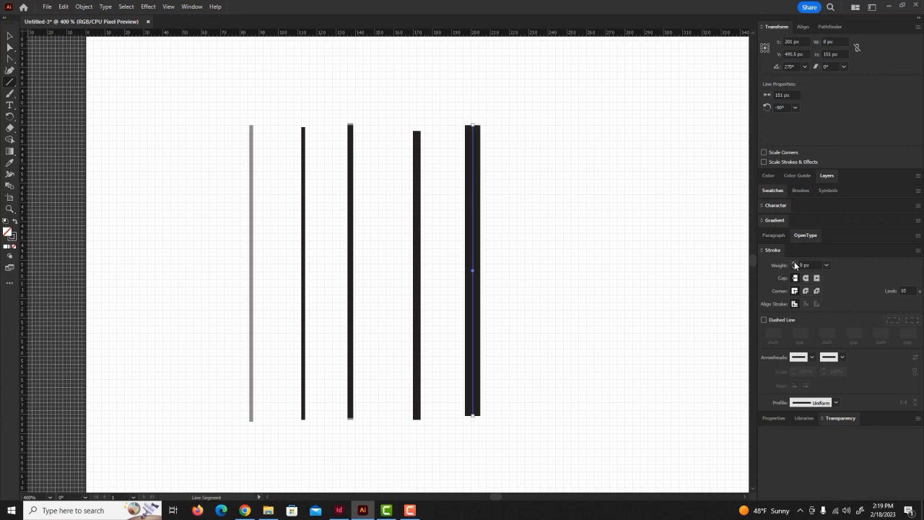
click(794, 264)
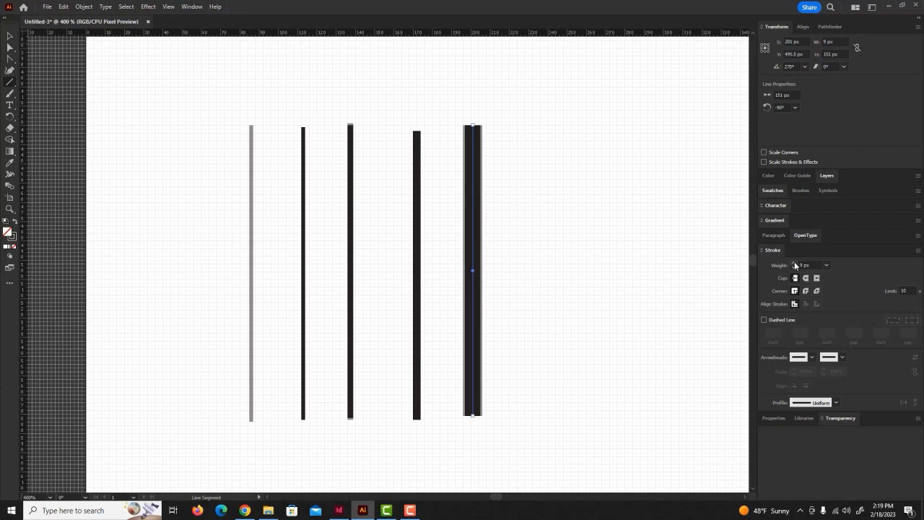
- Draw a sixth vertical line about 151 px long with a 9 px stroke, deselect it, and select the fifth line for comparison
drag(529, 118, 530, 410)
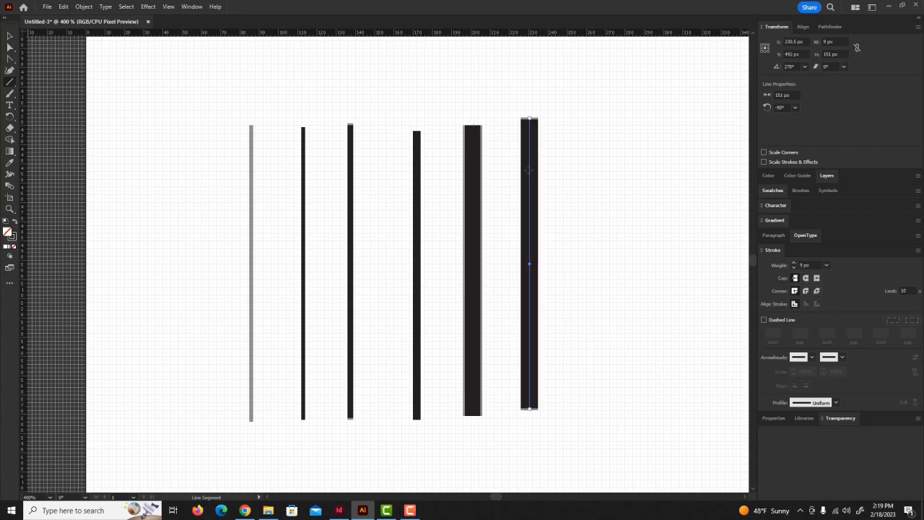
key(v)
click(307, 138)
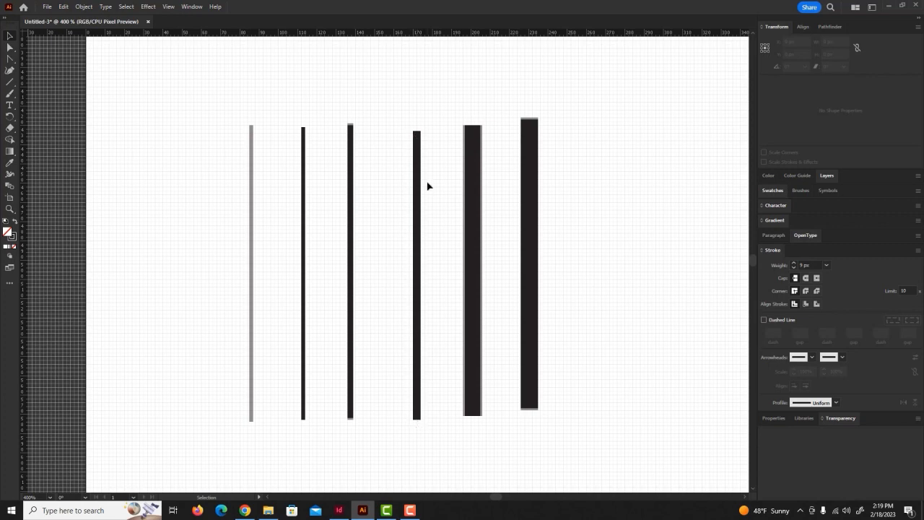
click(473, 155)
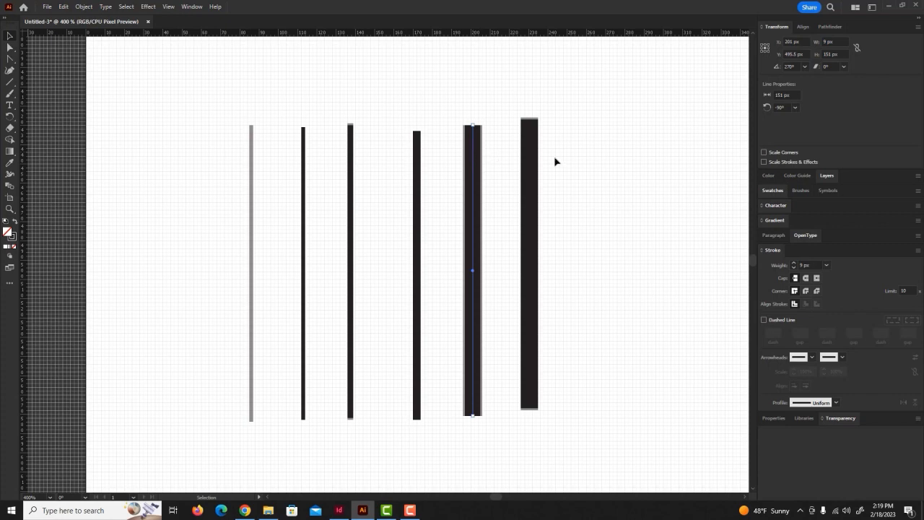
- Turn off Snap to Pixel and deselect the fifth line
click(168, 7)
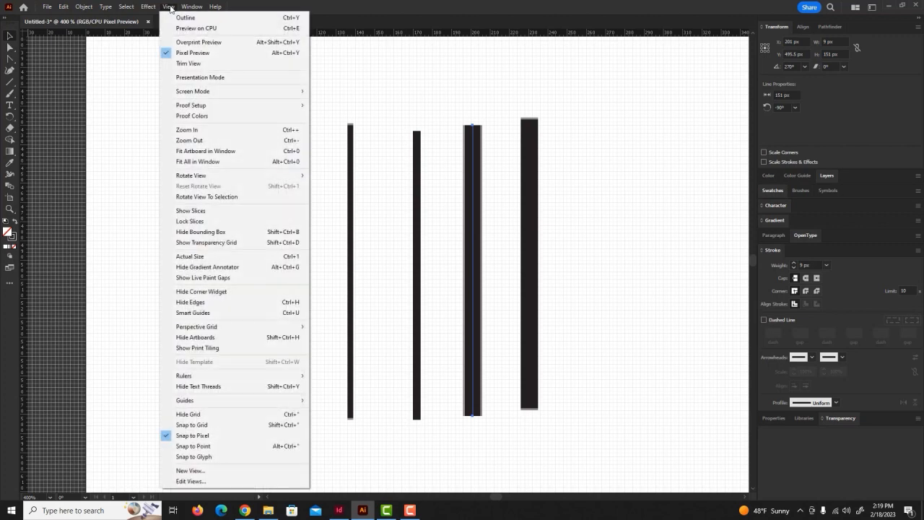
click(200, 435)
click(590, 262)
- Delete all six vertical lines from the artboard
drag(165, 186, 691, 339)
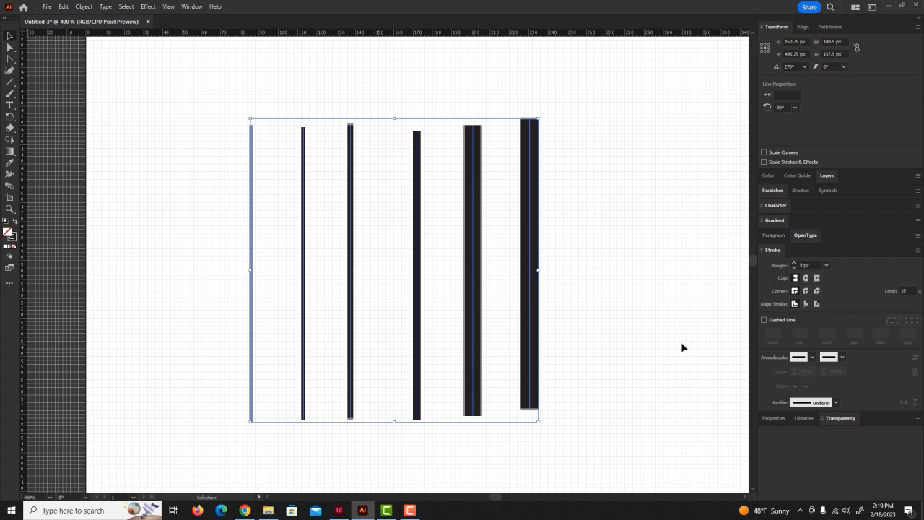
key(Delete)
click(10, 83)
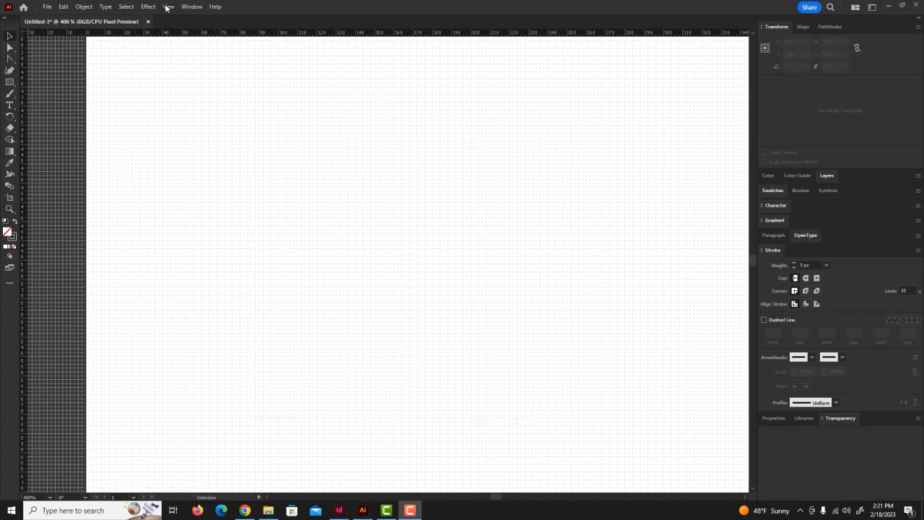
- Turn off both Snap to Grid and Snap to Pixel
click(167, 7)
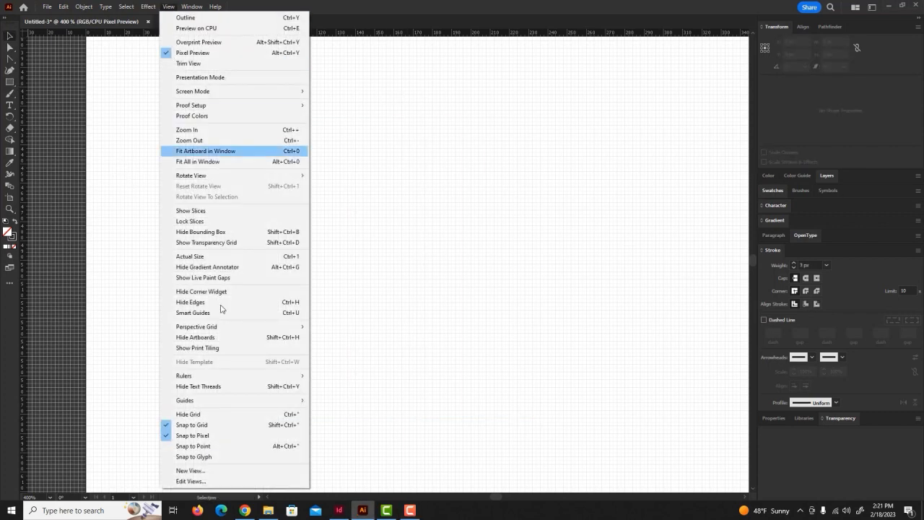
click(217, 424)
click(168, 6)
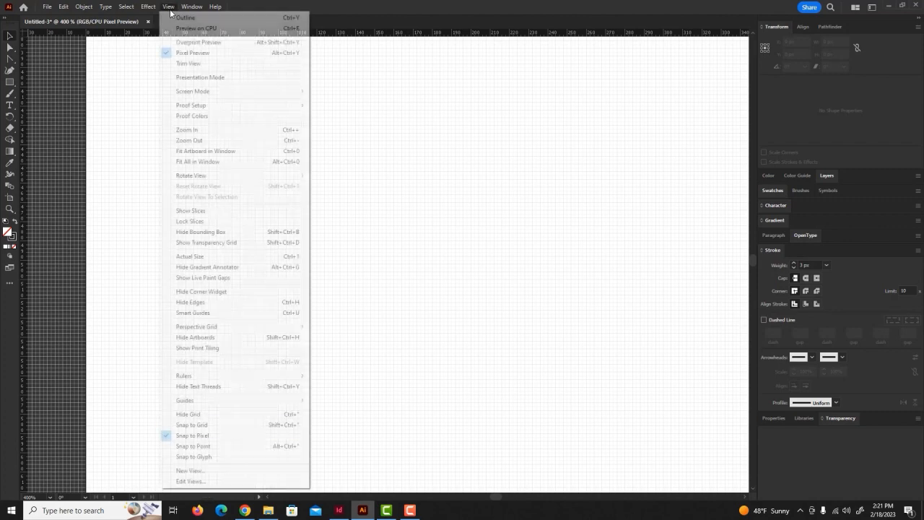
click(202, 436)
- Draw a rectangle about 92.75 × 78 px near the artboard's left edge and set its stroke weight to 5 px
click(9, 82)
mouse_move(130, 114)
mouse_down()
mouse_move(257, 211)
mouse_move(309, 265)
mouse_up()
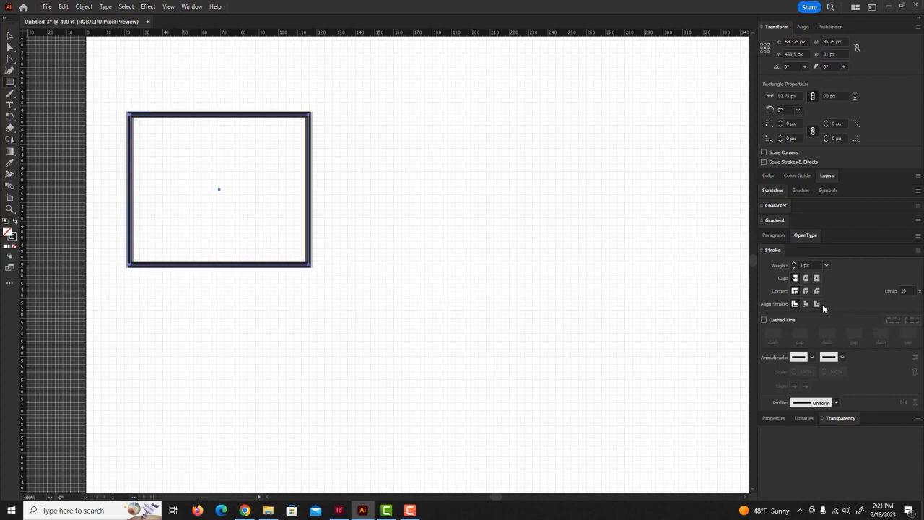
click(795, 263)
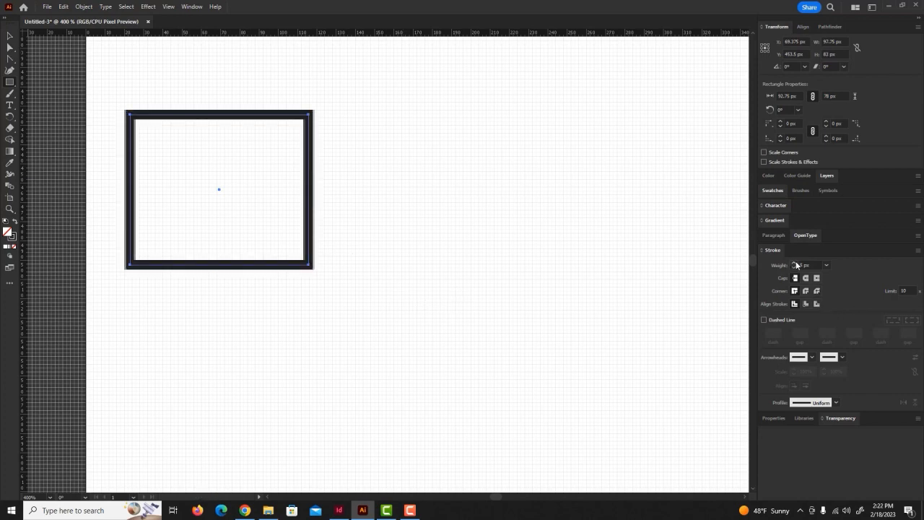
- Draw a tall rectangle about 39.25 × 91.5 px overlapping the first rectangle's lower-right corner and deselect it
drag(272, 201, 347, 377)
click(9, 36)
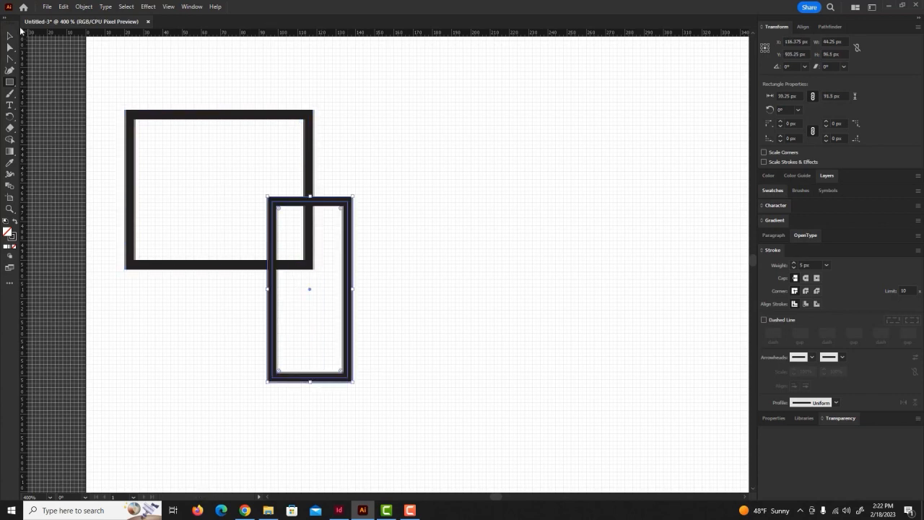
click(367, 171)
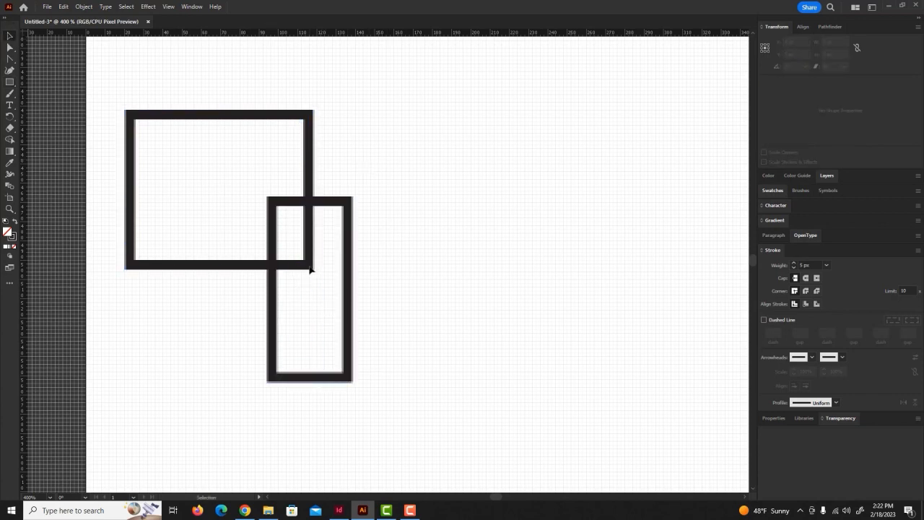
- Try several stroke weights on the tall rectangle, settle on 4 px, and deselect it
click(350, 269)
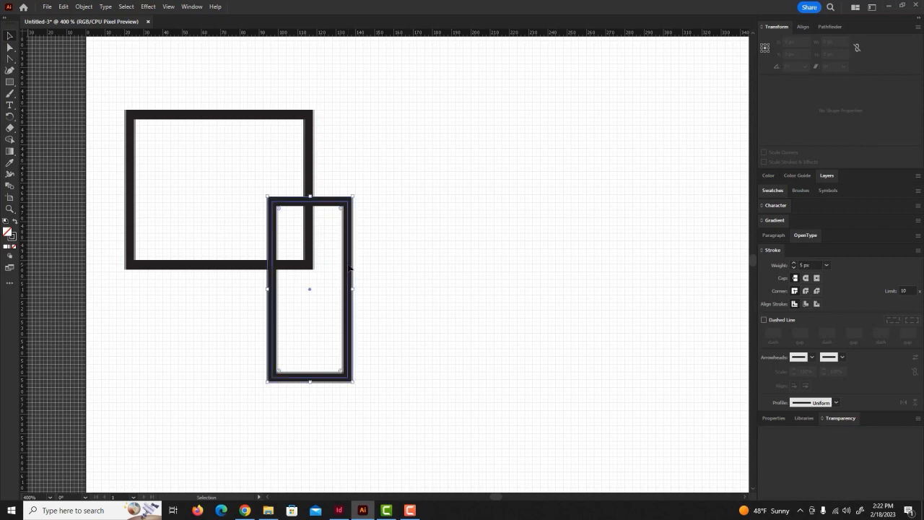
click(793, 263)
click(794, 262)
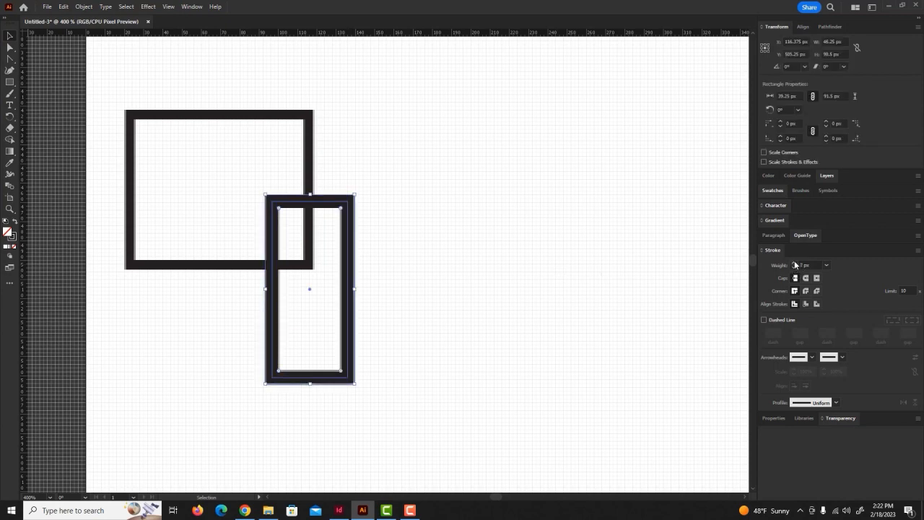
click(794, 263)
click(794, 268)
click(794, 268)
click(794, 268)
click(794, 267)
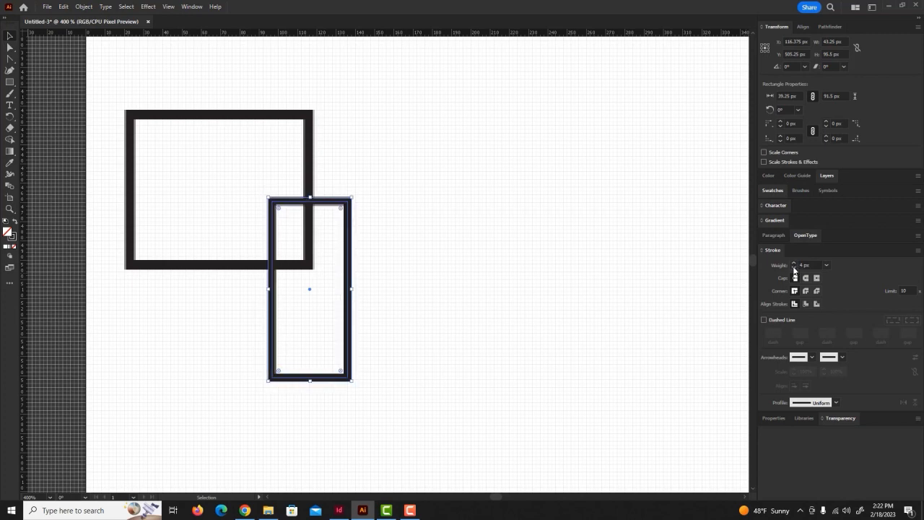
click(431, 178)
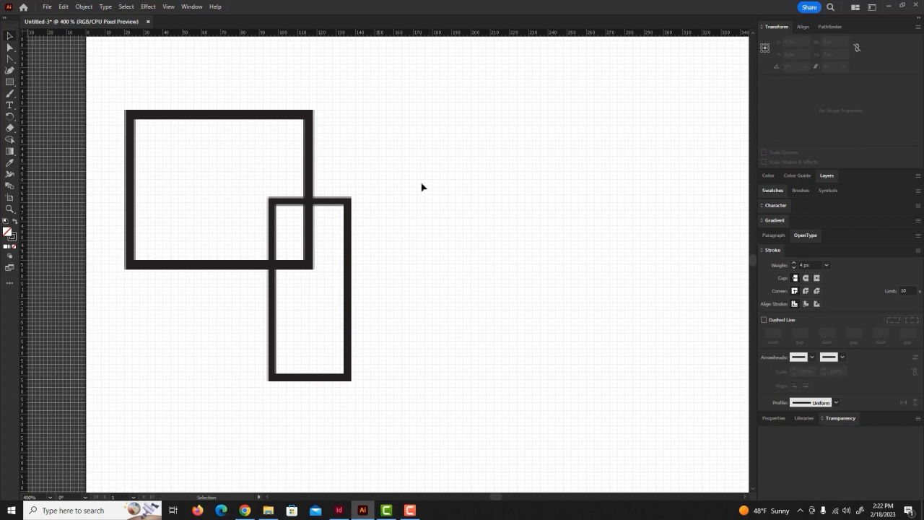
- Select the tall rectangle's top edge with the Direct Selection tool and turn on Snap to Pixel
click(10, 48)
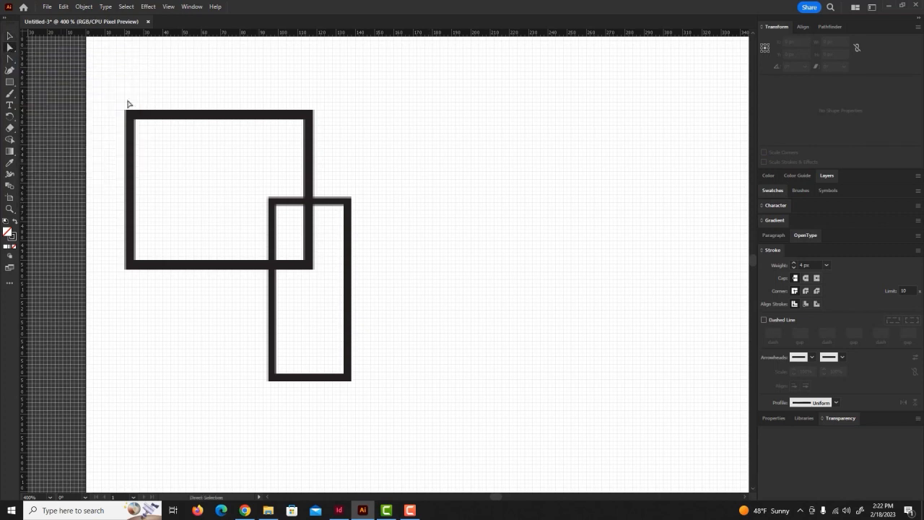
click(323, 205)
drag(322, 207, 320, 207)
click(169, 8)
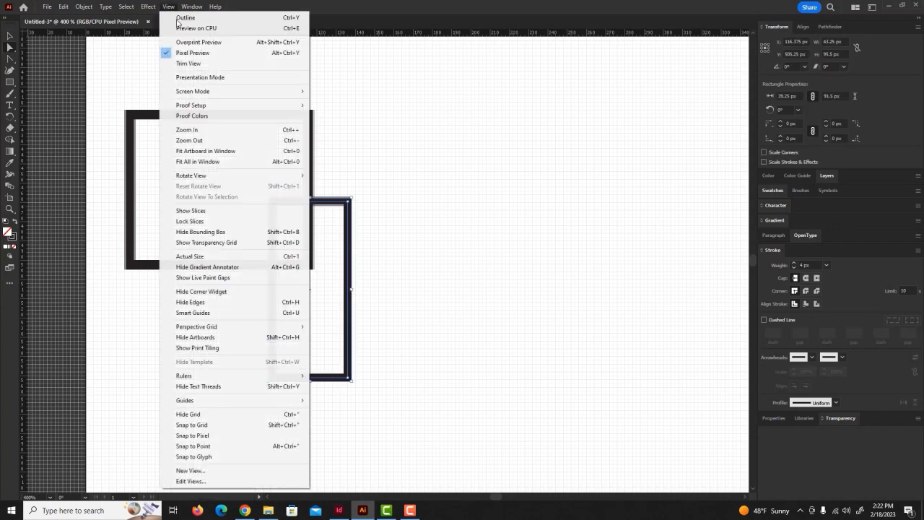
click(216, 435)
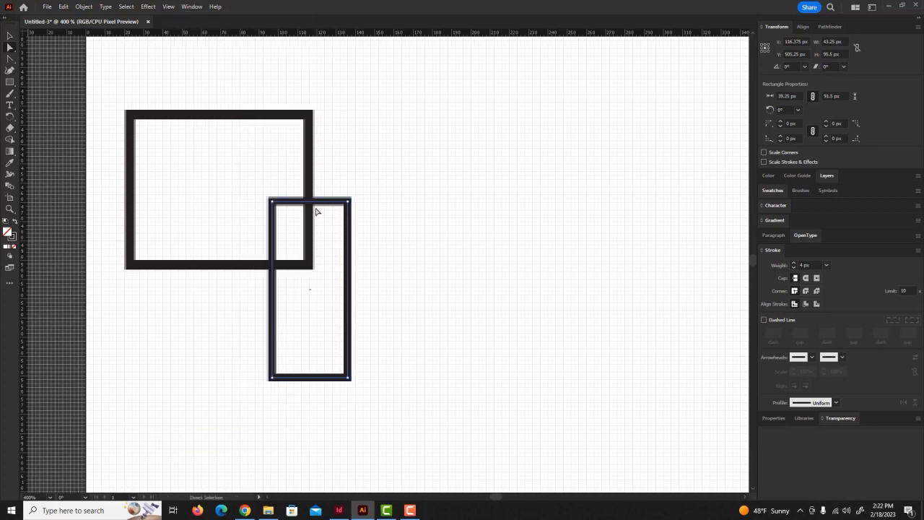
- Move the tall rectangle's top and left edges inward onto the pixel grid, resizing it to about 37 × 90 px
drag(322, 204, 325, 205)
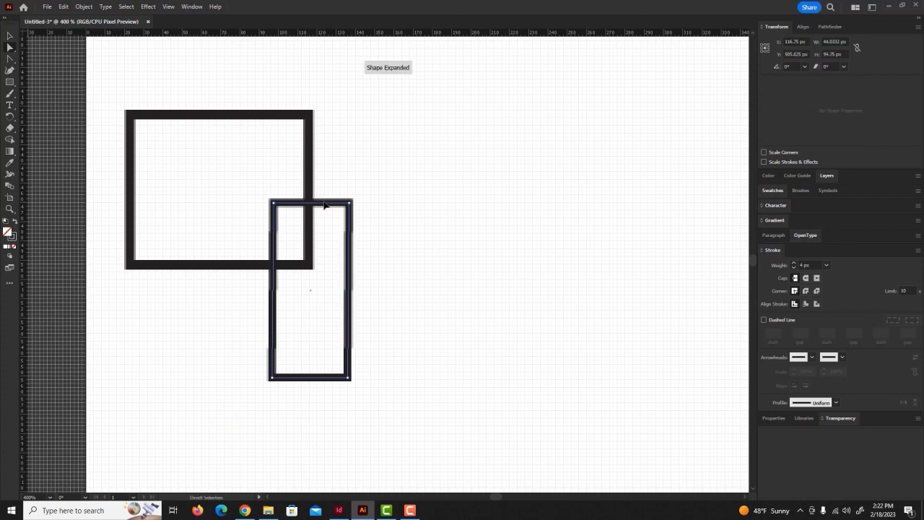
key(ctrl+z)
click(318, 207)
click(322, 207)
drag(321, 203, 320, 206)
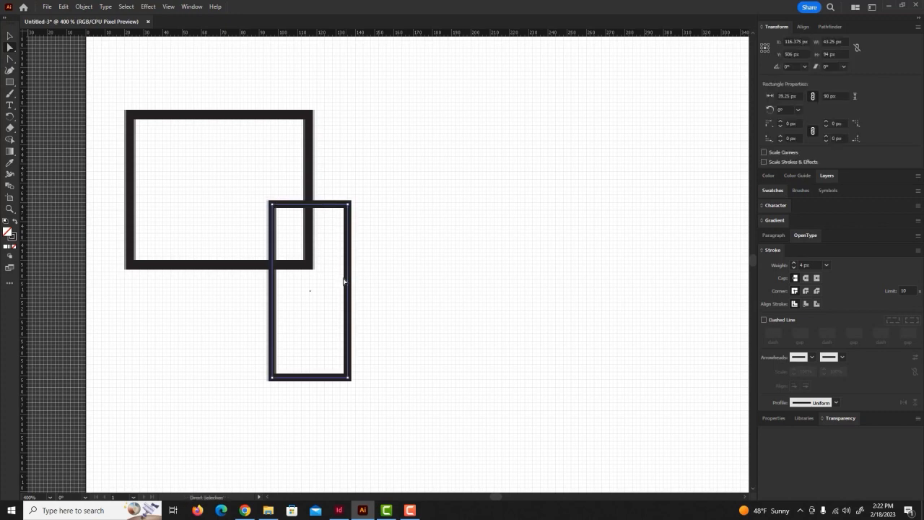
drag(275, 301, 280, 304)
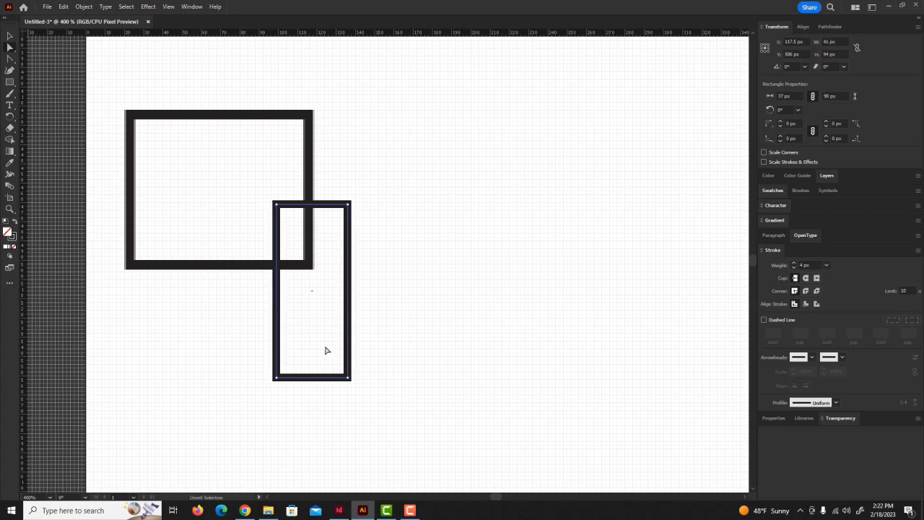
- Move the large rectangle's left edge inward onto the pixel grid, making the rectangle about 91.25 px wide
click(132, 187)
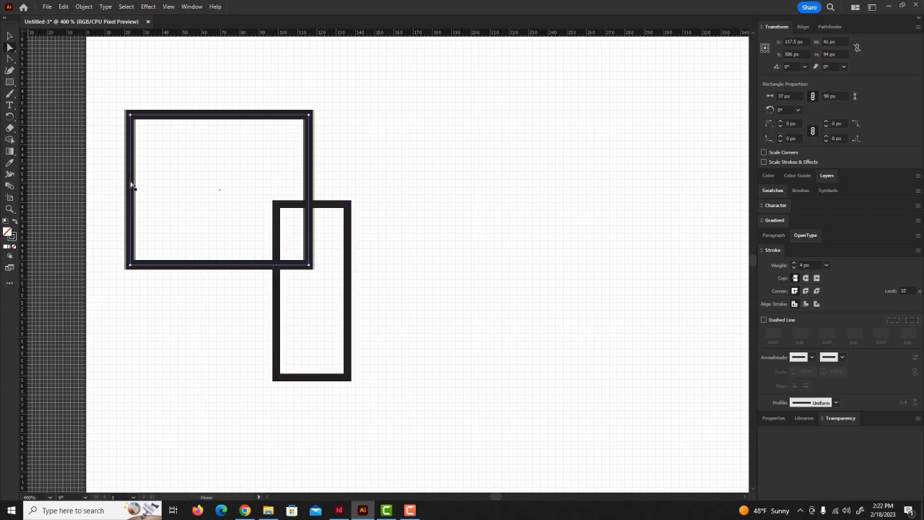
drag(131, 184, 134, 184)
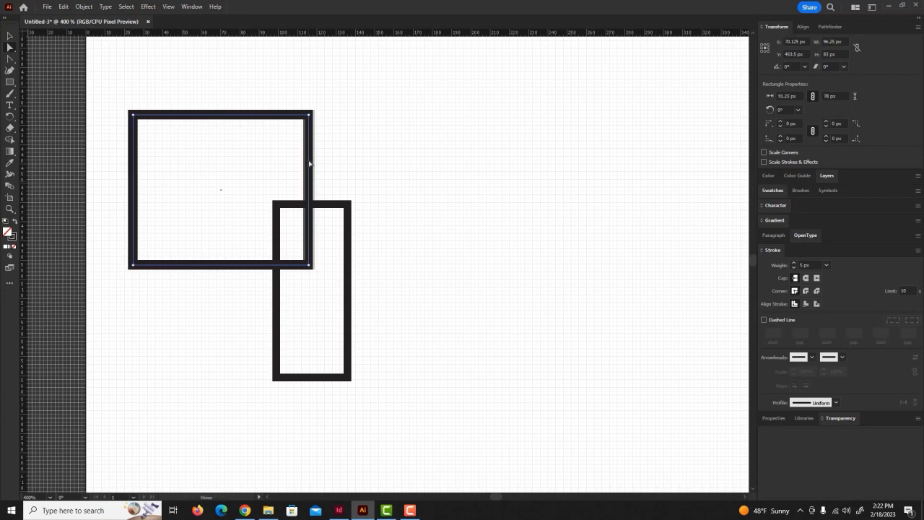
- Move the large rectangle's right edge inward onto the pixel grid, making it 90 px wide, and deselect it
drag(307, 164, 306, 165)
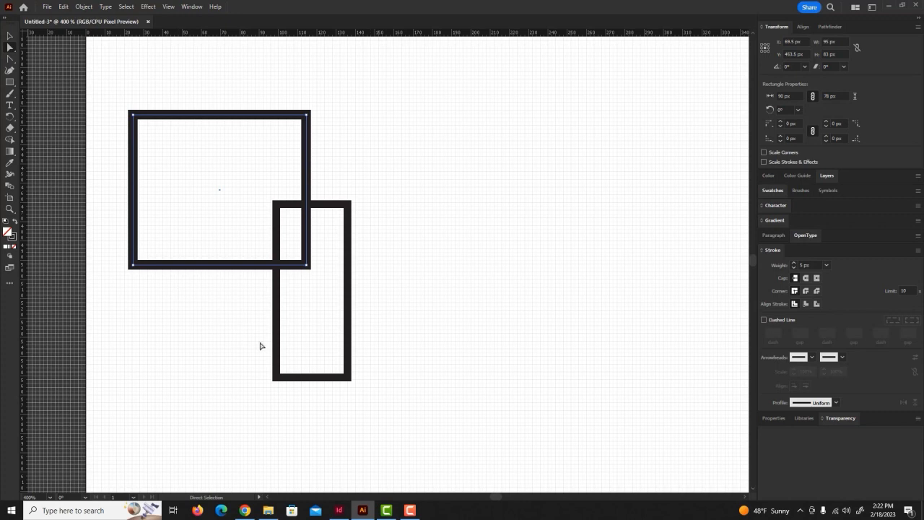
key(v)
click(201, 79)
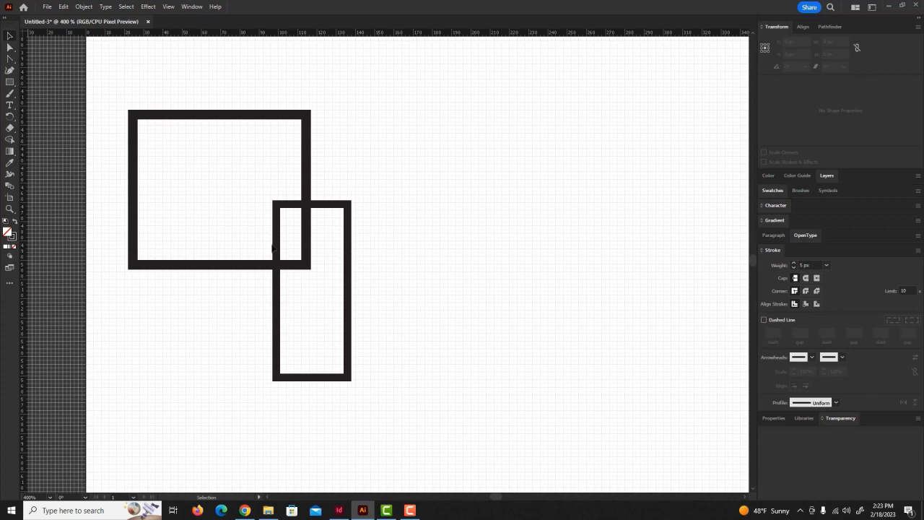
- Delete both rectangles from the artboard
drag(107, 88, 423, 439)
key(Delete)
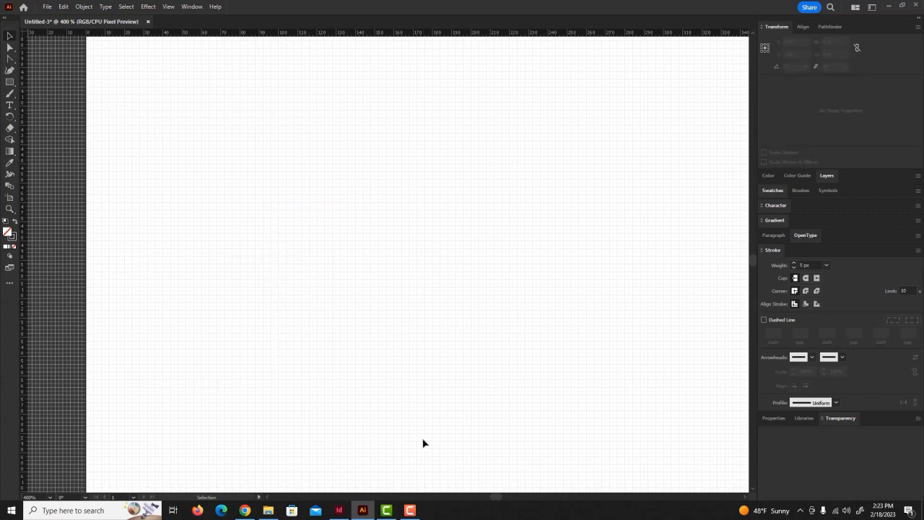
- Draw a circle about 993 px in diameter with the Ellipse tool, nearly filling the whole artboard
click(169, 6)
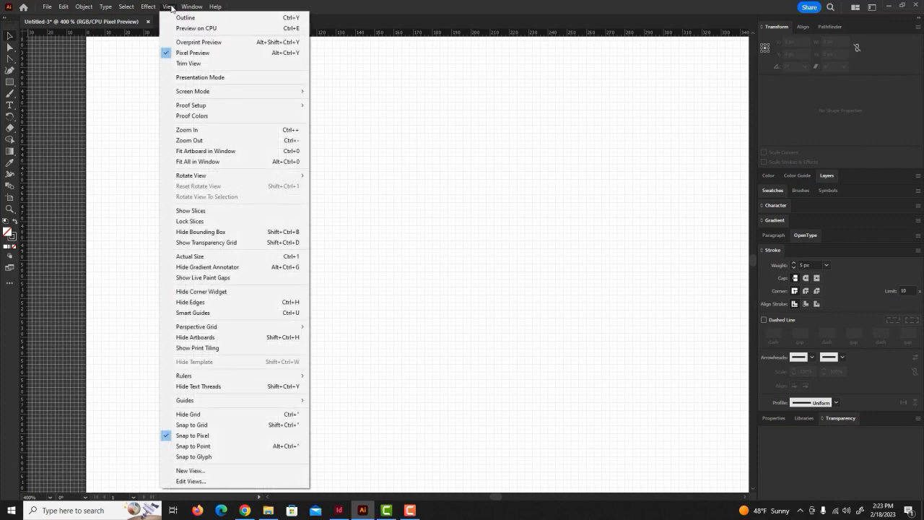
click(226, 162)
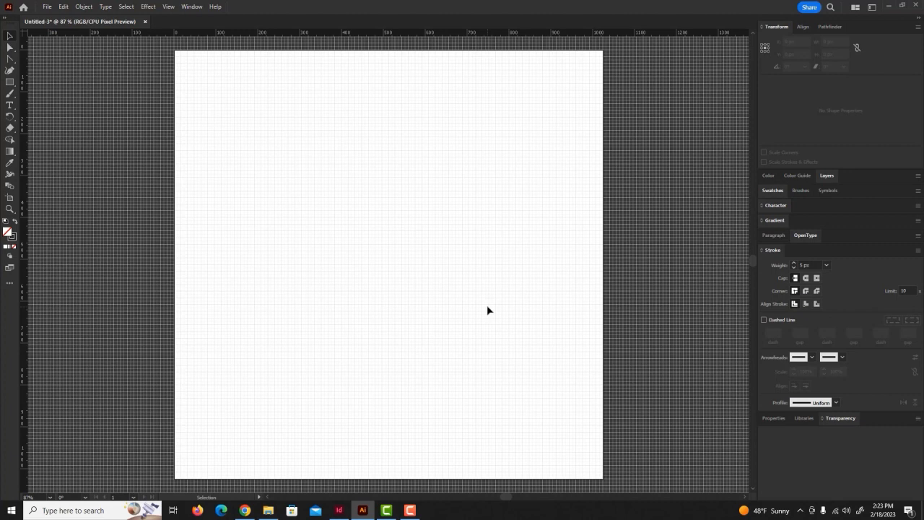
click(10, 82)
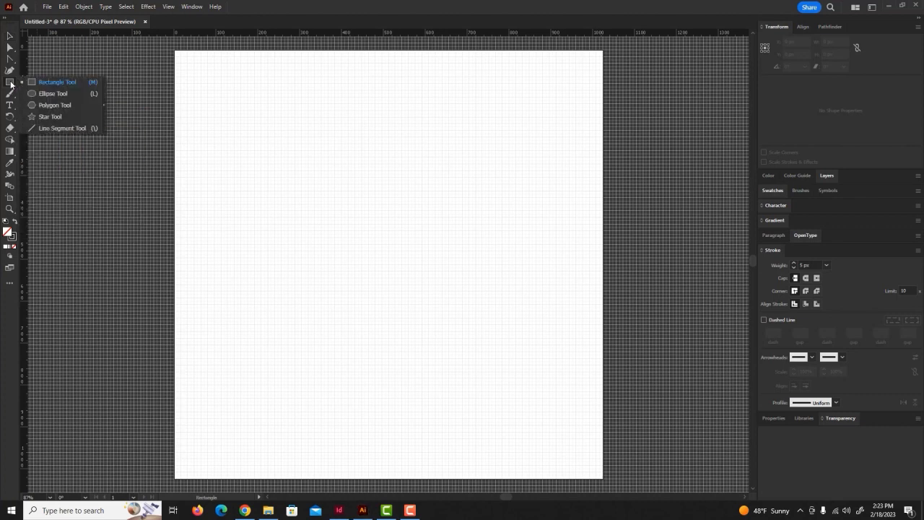
click(55, 93)
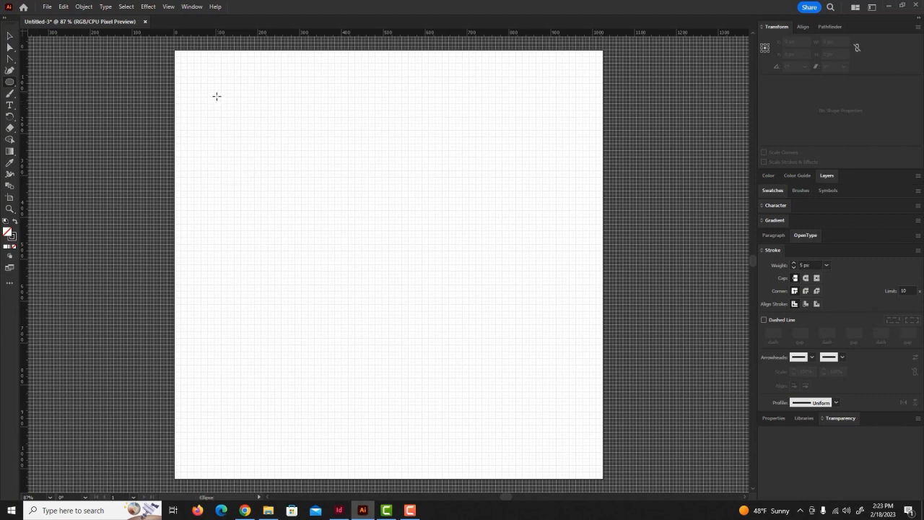
drag(180, 56, 517, 450)
drag(535, 462, 548, 472)
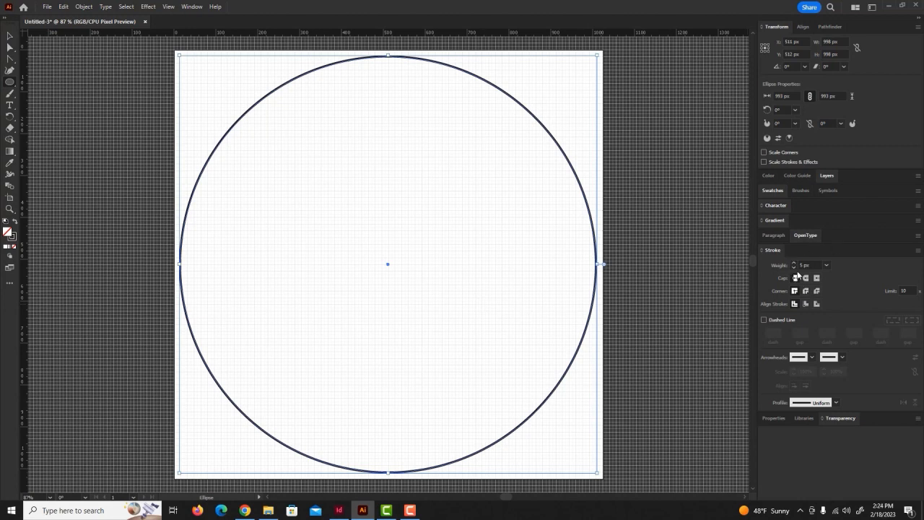
- Select the circle's top anchor point with the Direct Selection tool to show its handles
click(10, 36)
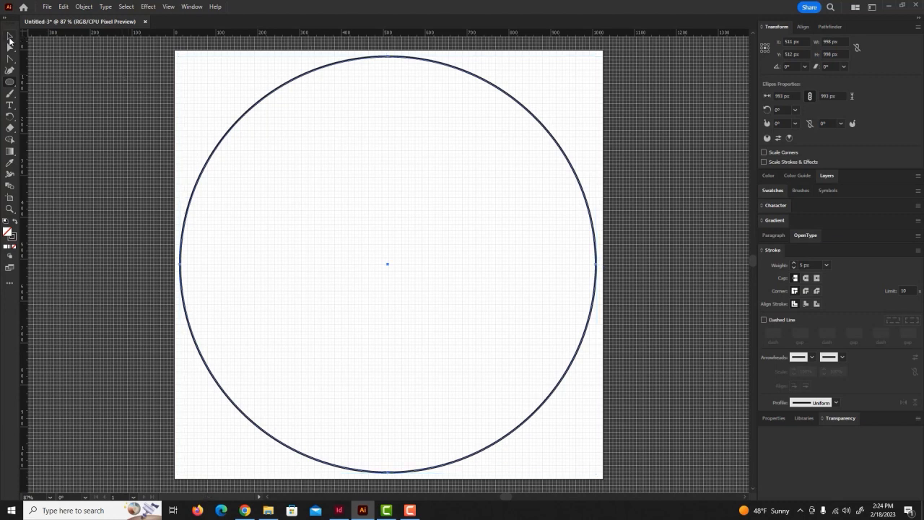
click(10, 47)
click(331, 50)
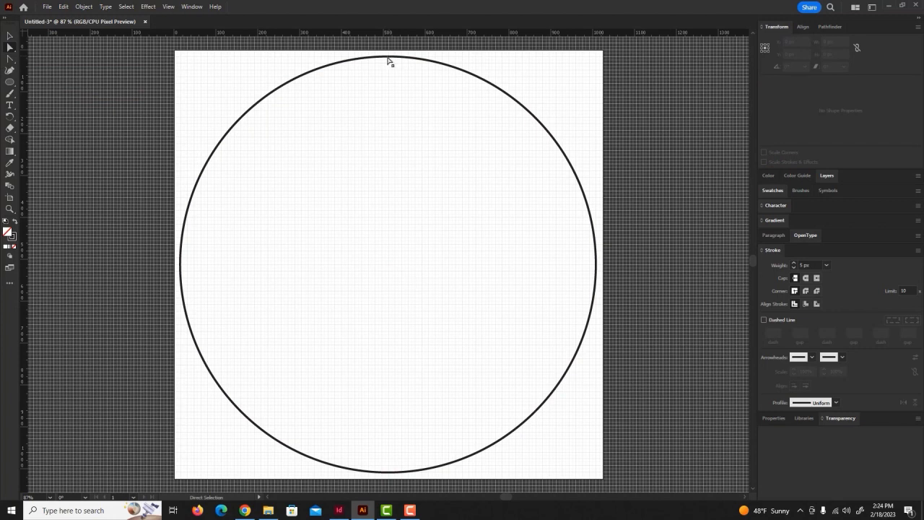
click(388, 57)
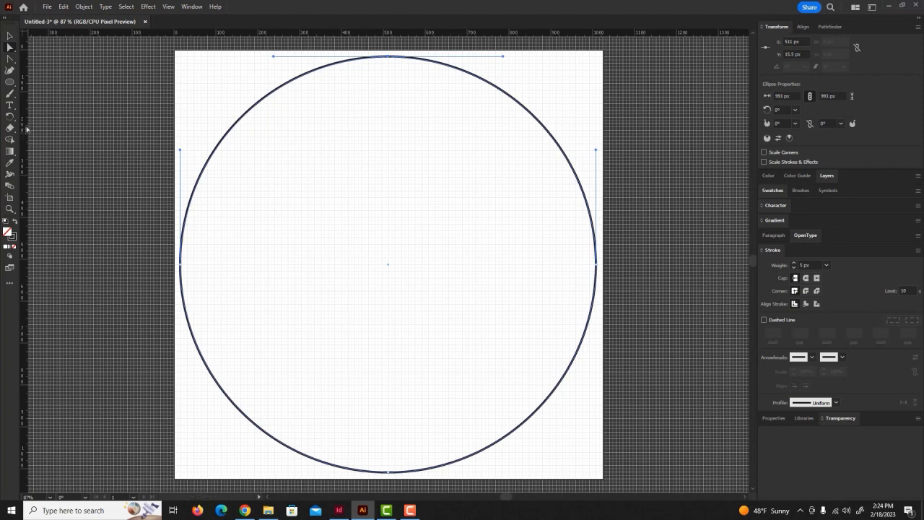
- Place vertical guides at about 64 and 959 px and horizontal guides at about 65 and 961 px inside the artboard edges
drag(26, 126, 200, 106)
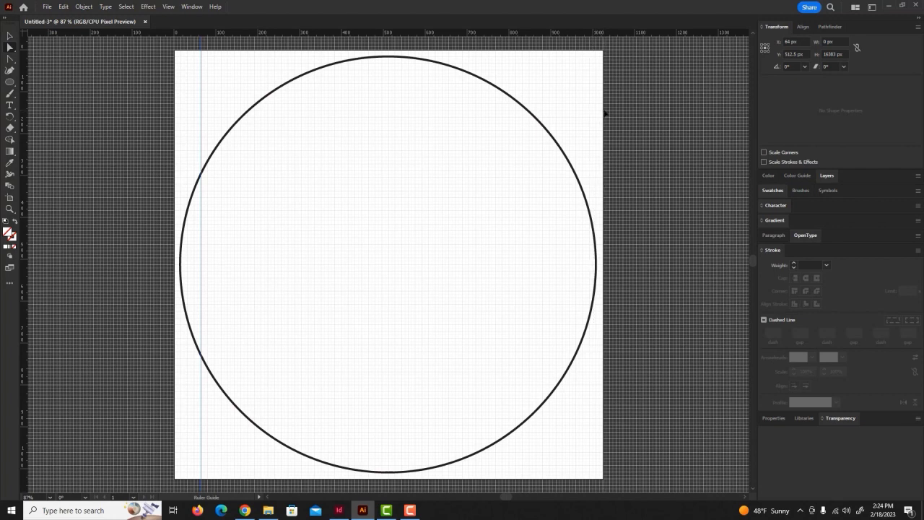
drag(601, 110, 576, 120)
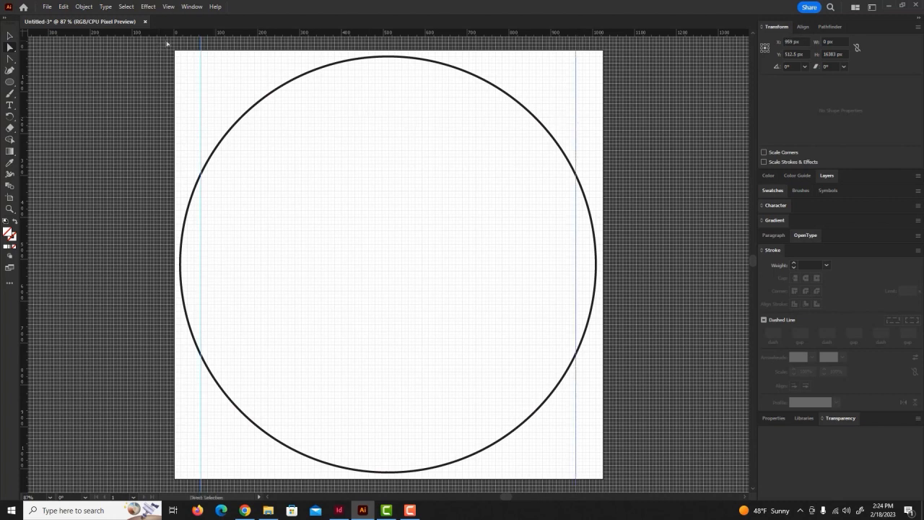
drag(160, 46, 151, 81)
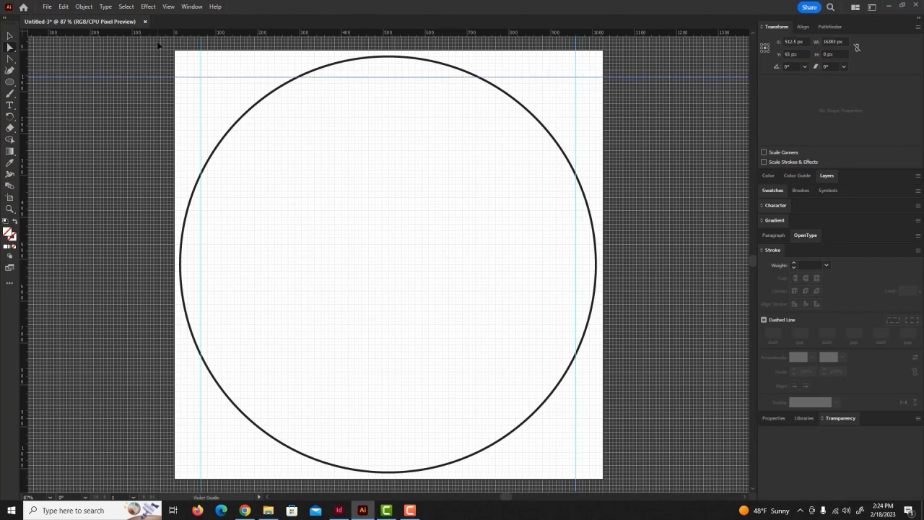
drag(164, 485, 162, 452)
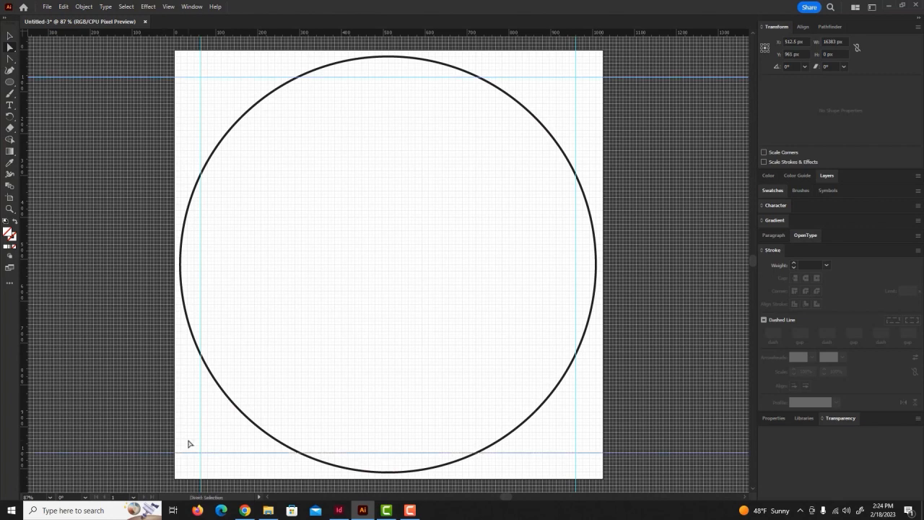
- Extend both handles of the circle's top anchor point horizontally out to the left and right vertical guides
click(387, 58)
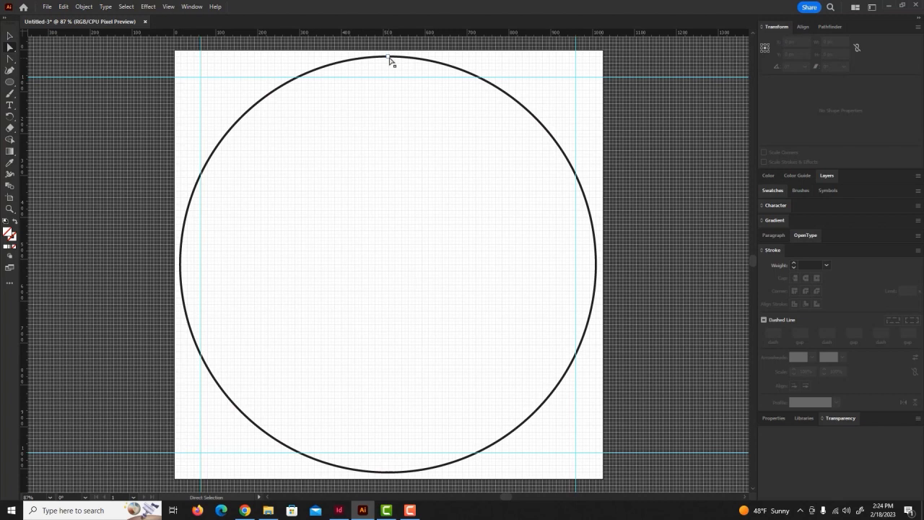
click(389, 58)
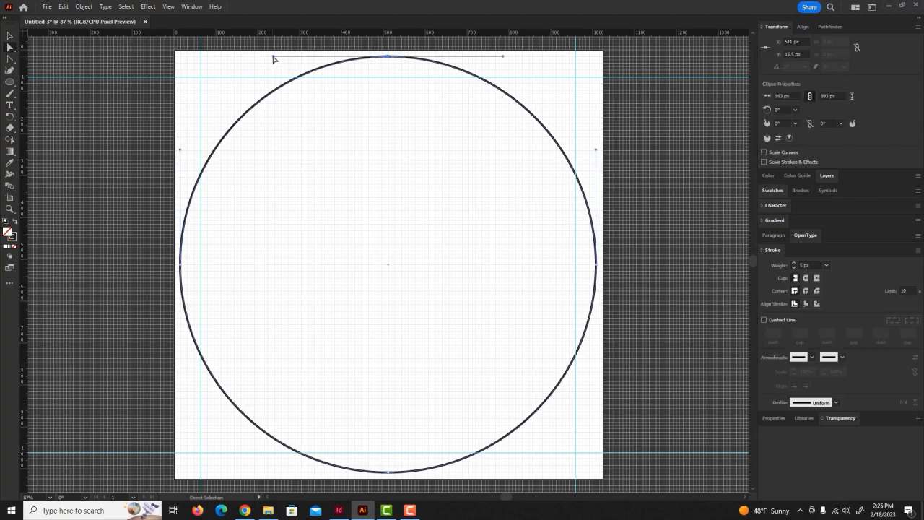
drag(275, 58, 203, 57)
drag(503, 59, 575, 58)
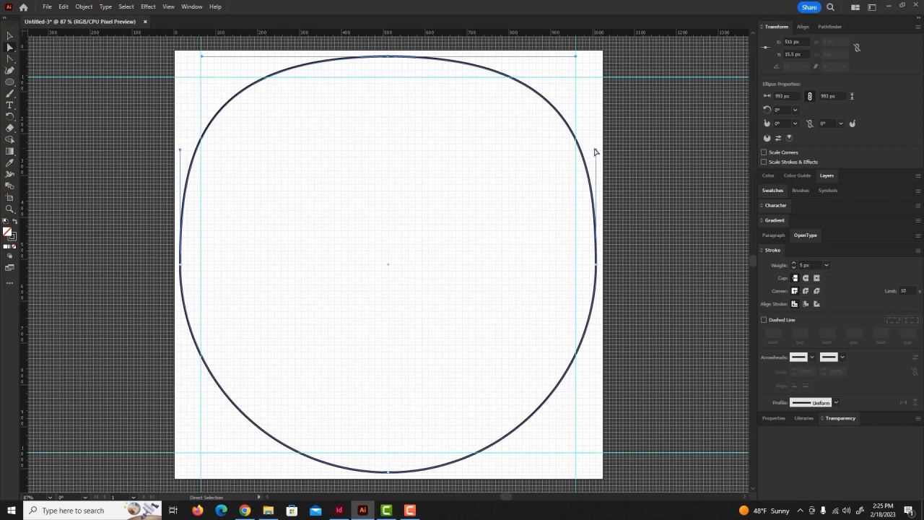
- Extend both handles of the shape's right anchor point vertically to the upper and lower horizontal guides
click(610, 248)
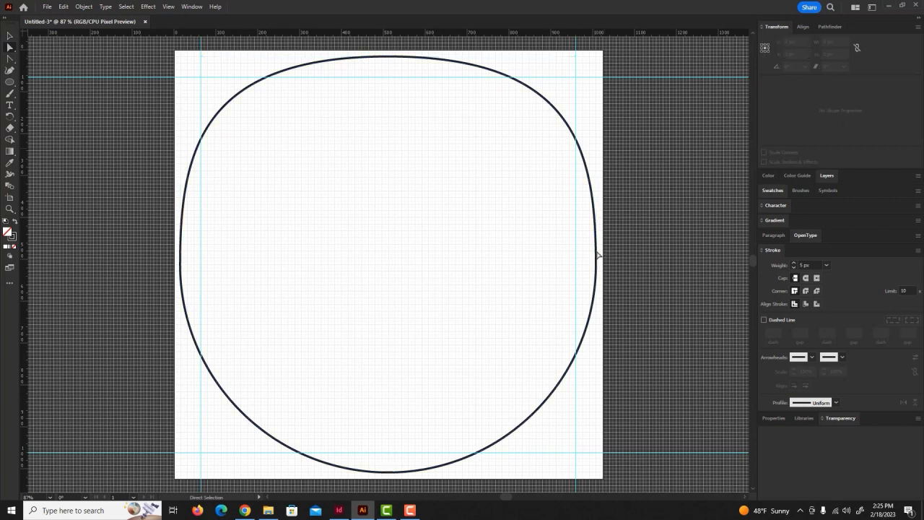
click(596, 265)
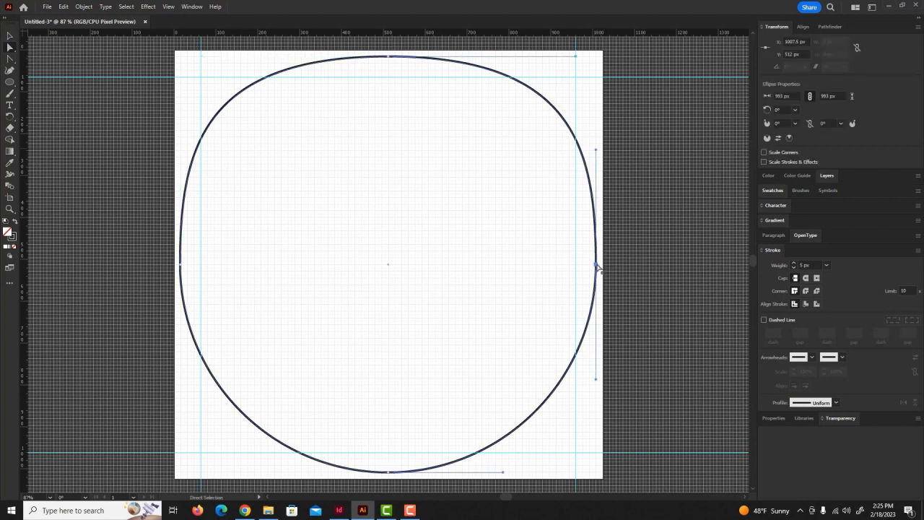
drag(596, 152, 592, 81)
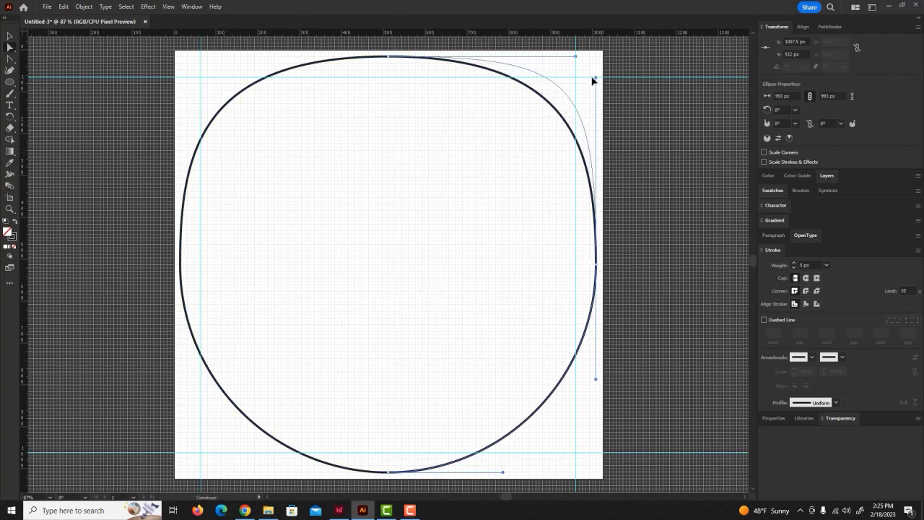
drag(591, 81, 591, 80)
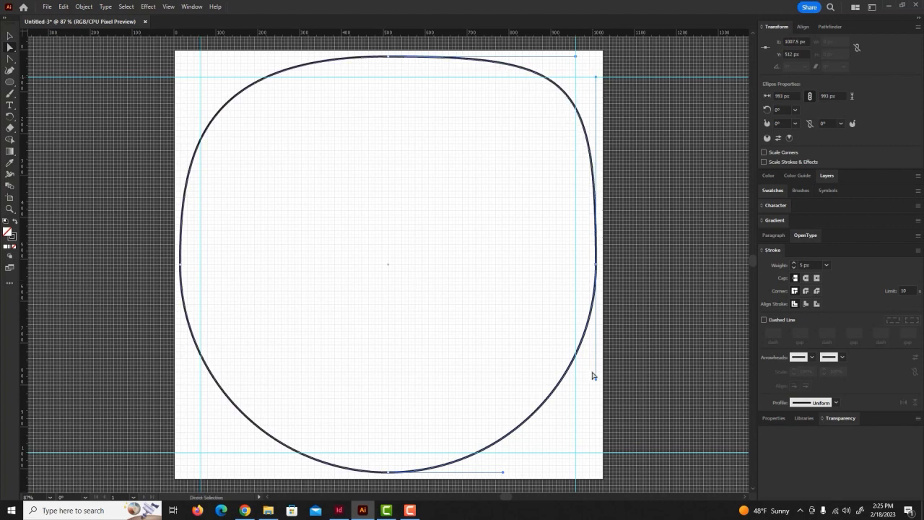
drag(596, 382, 596, 452)
- Extend both handles of the shape's bottom anchor point horizontally out to the two vertical guides
click(387, 472)
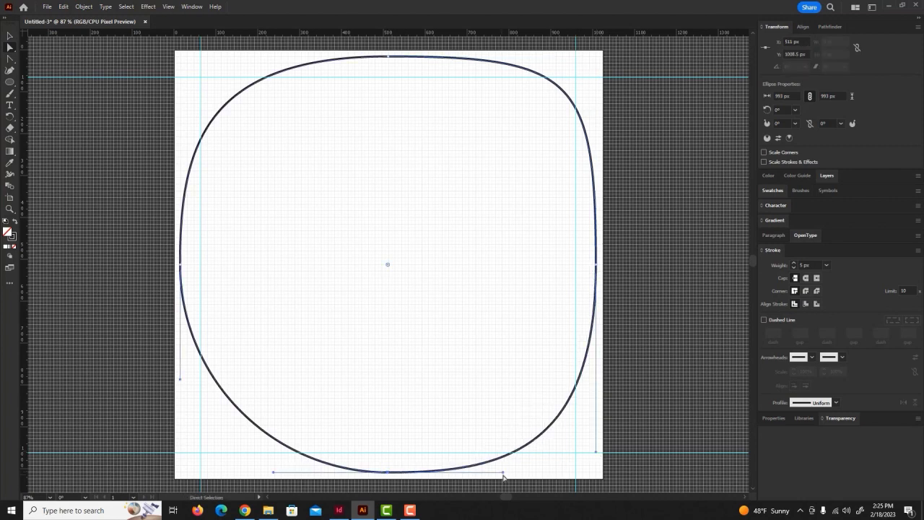
drag(504, 474, 575, 473)
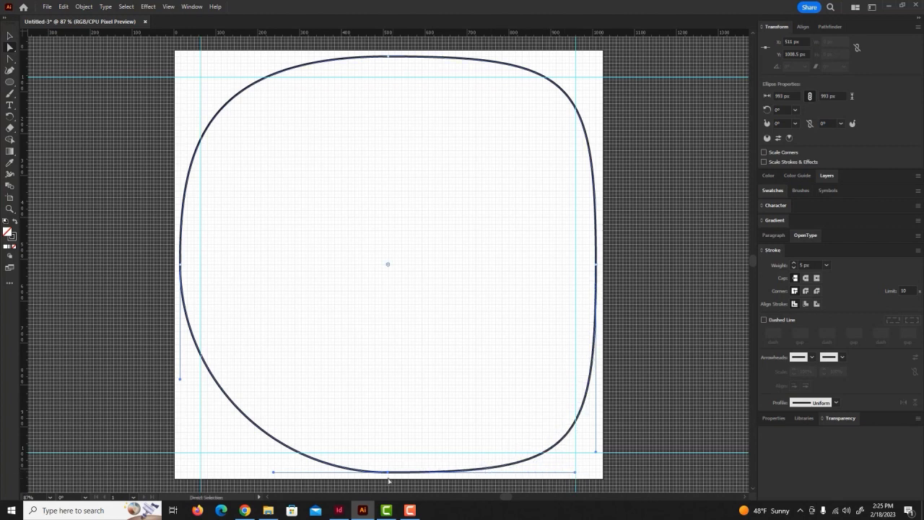
drag(272, 472, 202, 473)
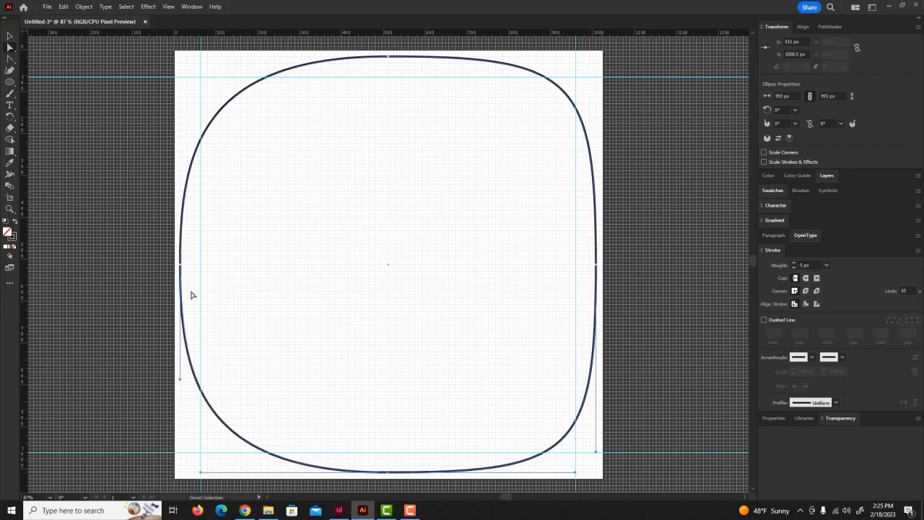
- Extend both handles of the shape's left anchor point vertically to the two horizontal guides, and deselect the shape
click(180, 264)
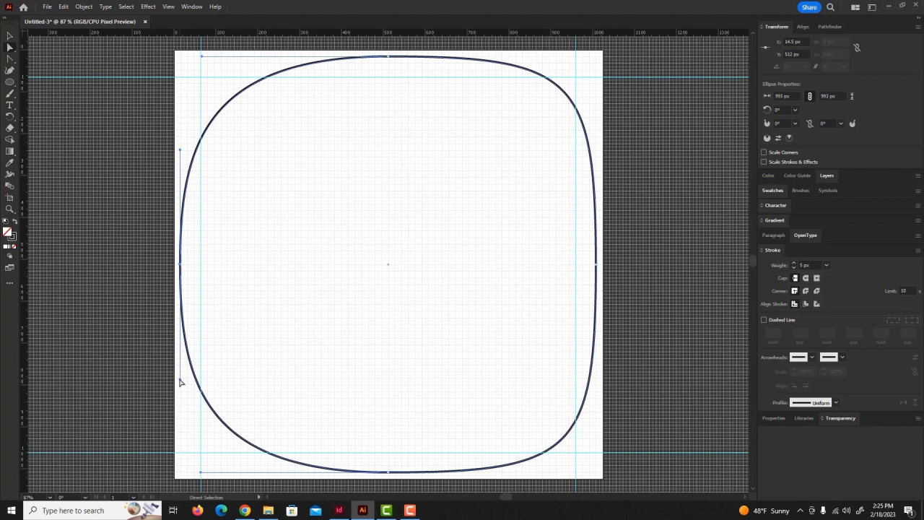
drag(179, 381, 180, 453)
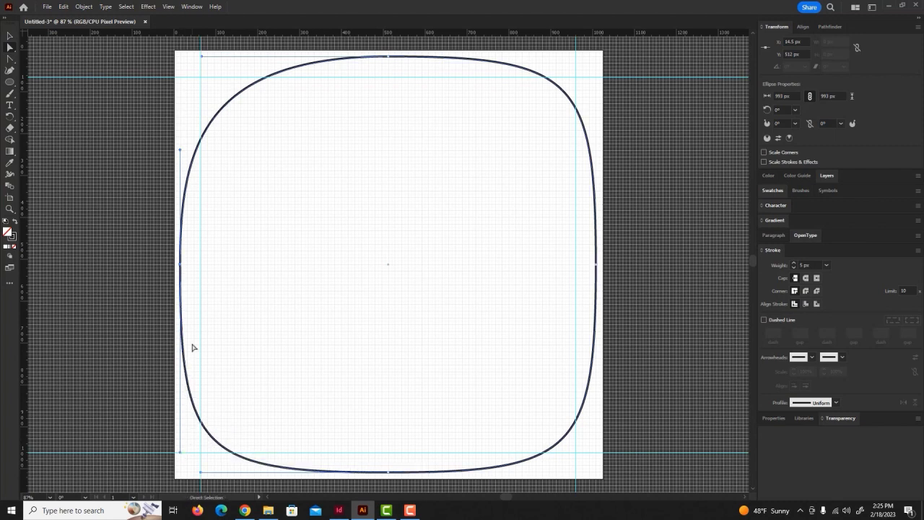
drag(180, 150, 180, 76)
click(664, 210)
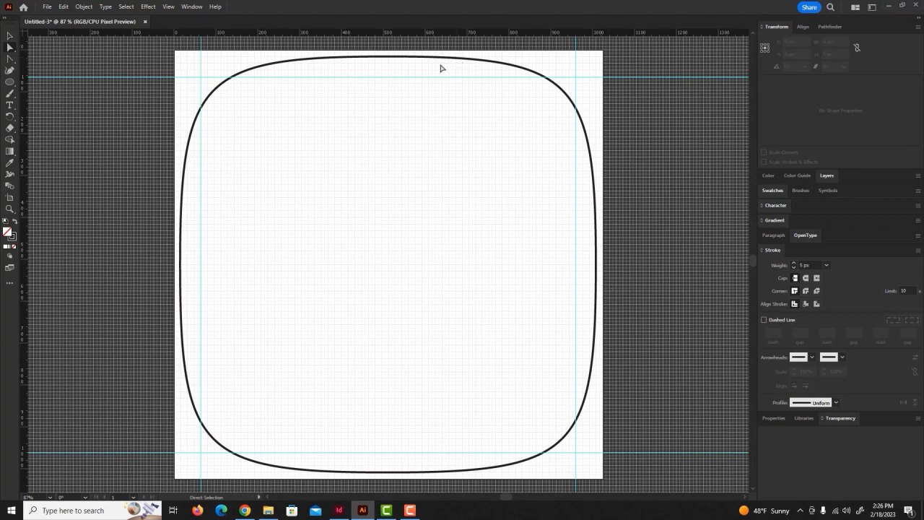
- Extend the top anchor point's handles past the vertical guides to align with the shape's outermost left and right edges
click(386, 60)
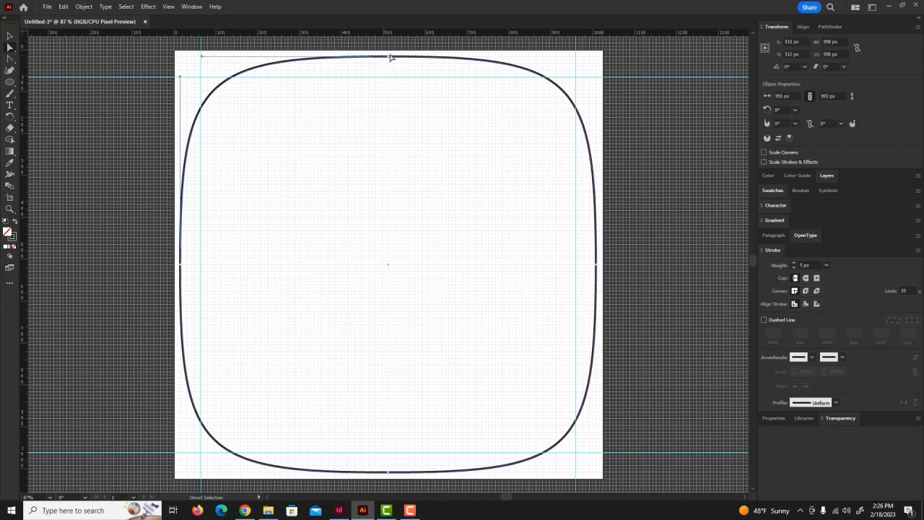
click(382, 62)
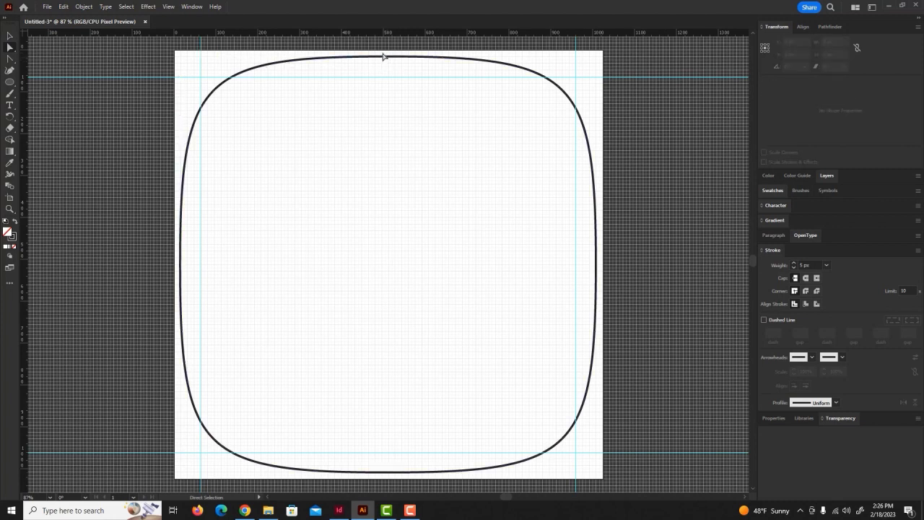
click(388, 57)
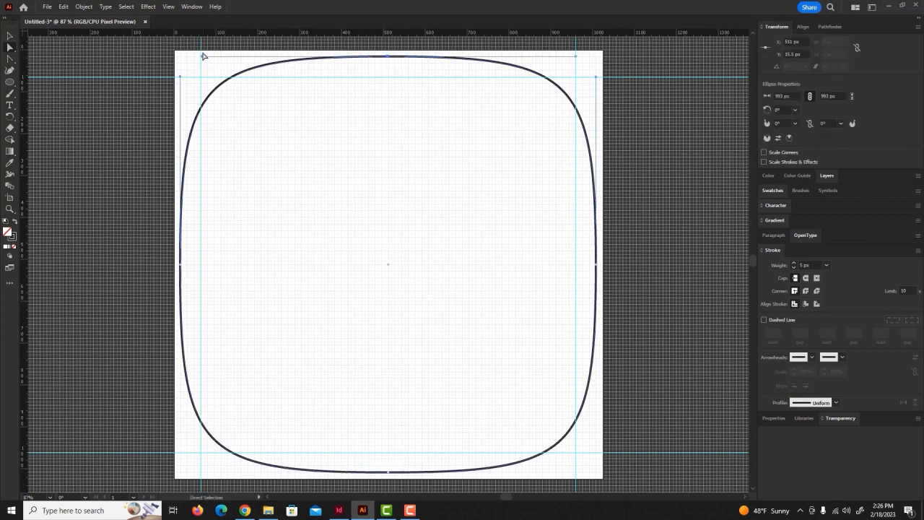
drag(201, 58, 181, 60)
drag(577, 59, 597, 62)
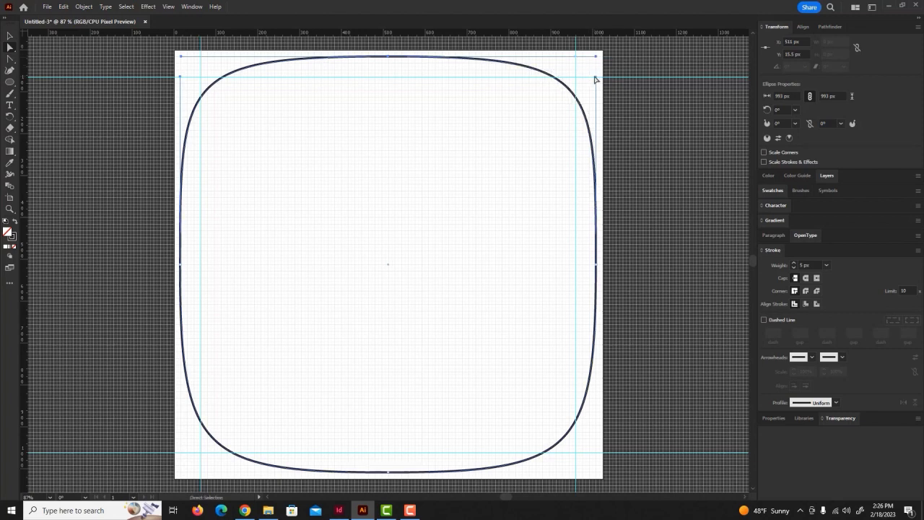
- Extend the right anchor point's handles past the horizontal guides to align with the shape's top and bottom edges
click(596, 266)
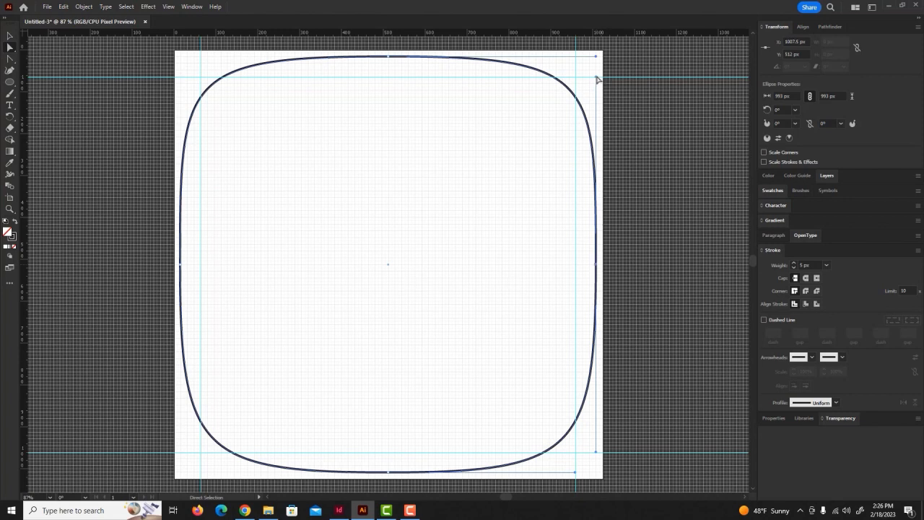
drag(596, 56, 596, 57)
drag(597, 455, 596, 472)
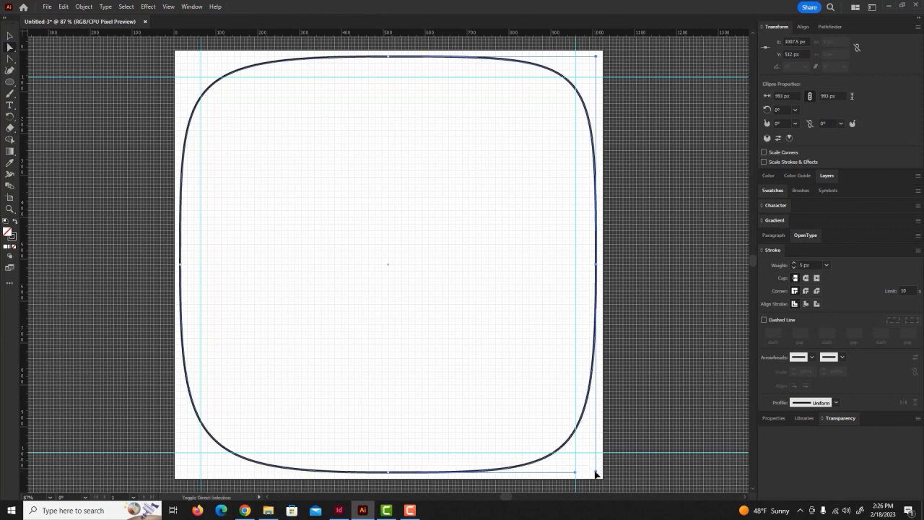
- Extend both handles of the bottom anchor point past the vertical guides to align with the shape's outermost left and right edges
click(389, 473)
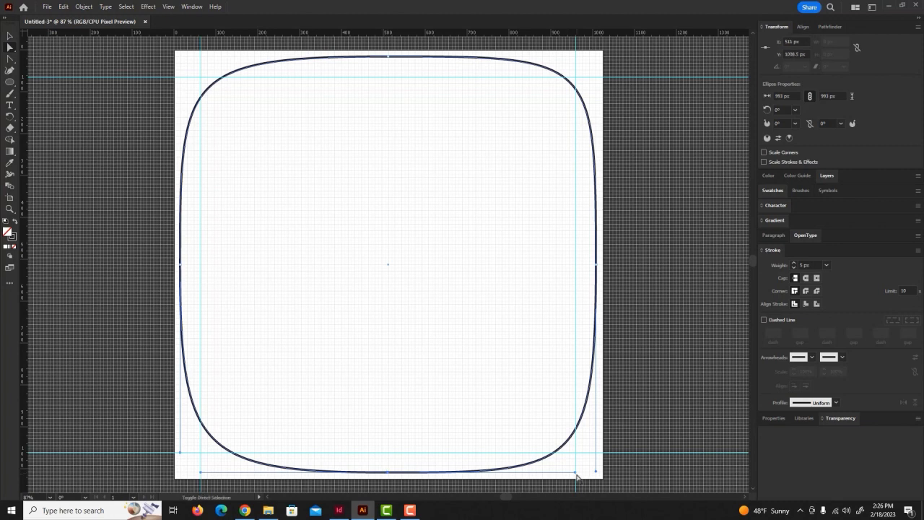
drag(576, 474, 596, 473)
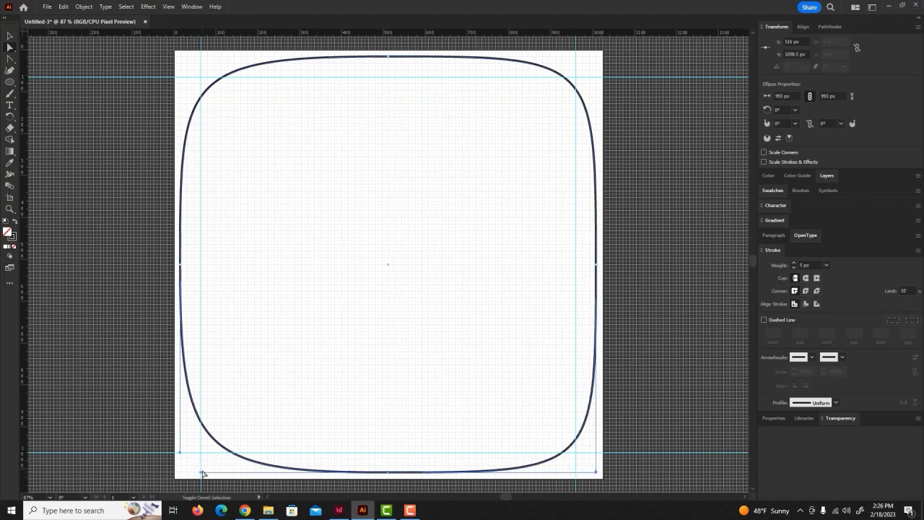
drag(201, 474, 181, 473)
- Extend the left anchor point's handles past the horizontal guides to align with the shape's top and bottom edges, and deselect the shape
click(180, 265)
drag(179, 452, 181, 472)
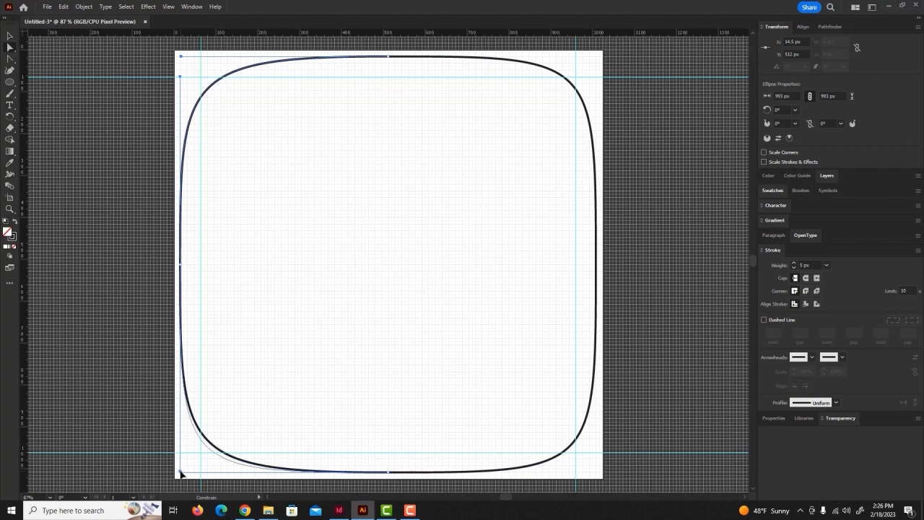
drag(181, 473, 181, 473)
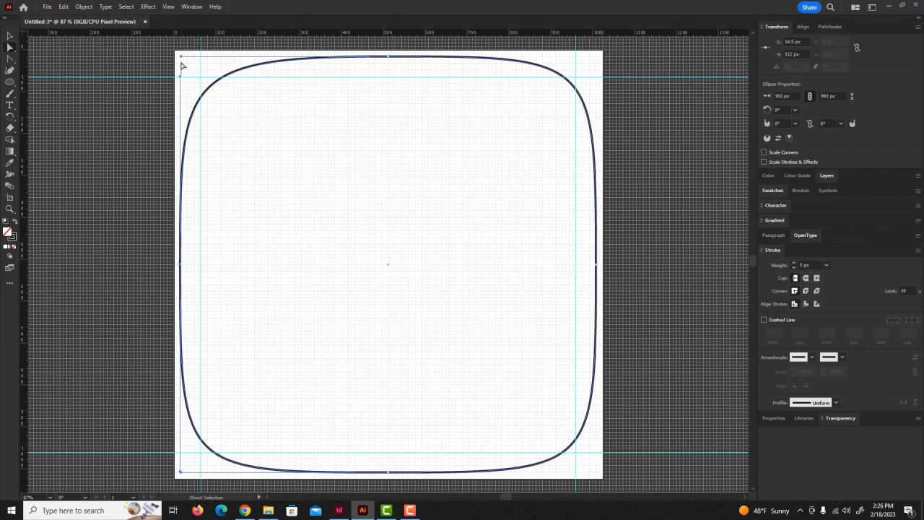
drag(180, 78, 183, 57)
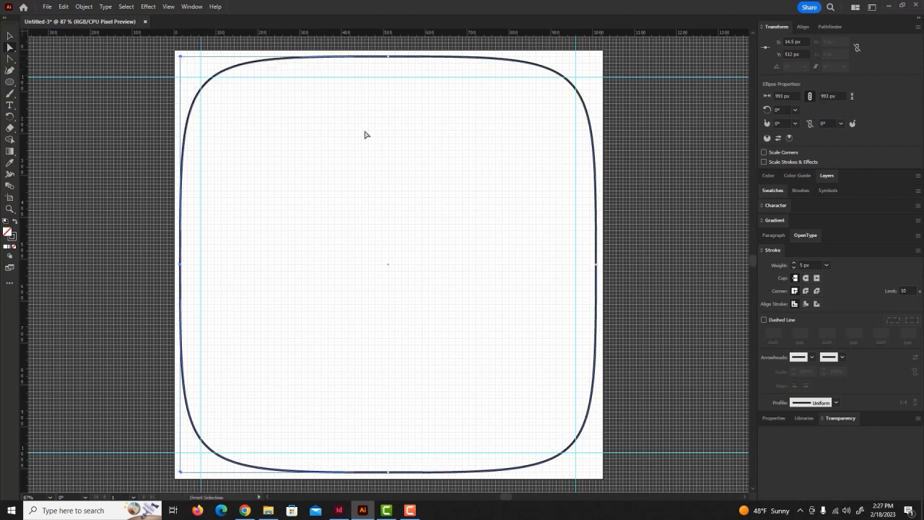
click(645, 147)
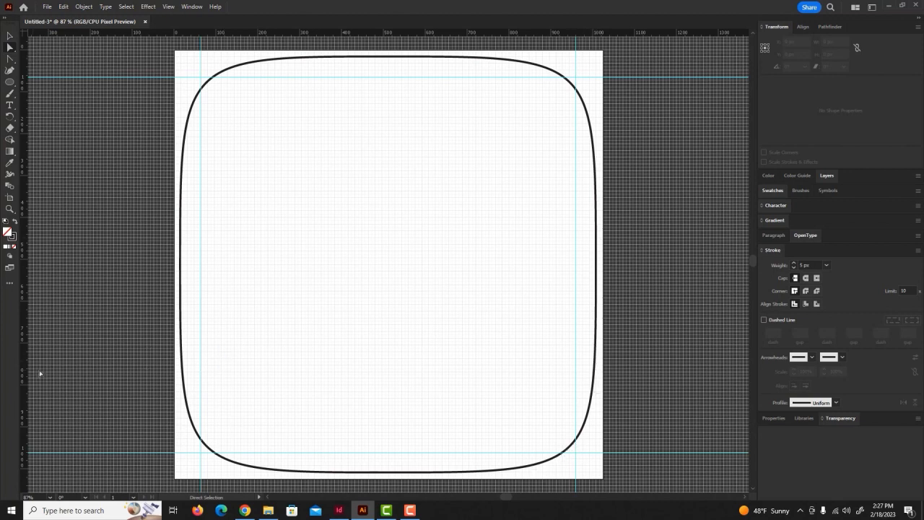
- Inspect how the squircle's left edge lines up with the pixel grid at high magnification, and return to the full artboard
click(9, 209)
click(184, 360)
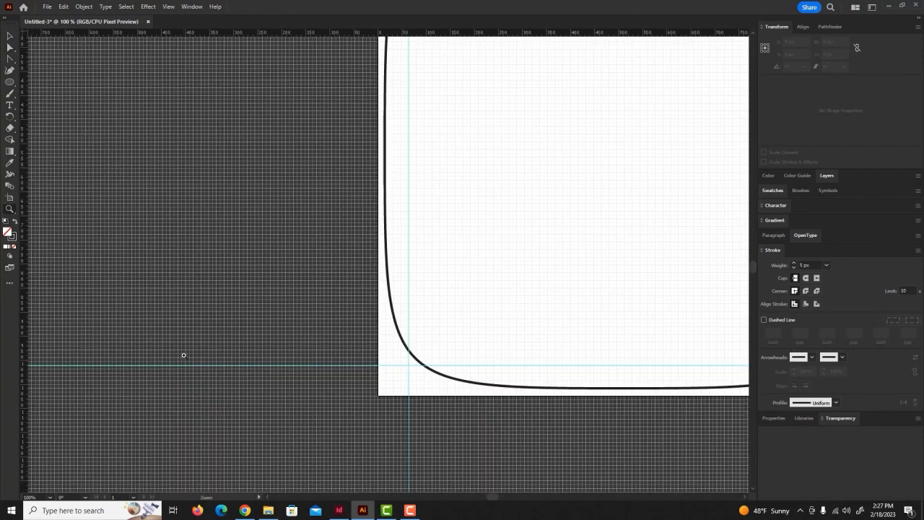
click(387, 237)
click(387, 237)
click(387, 237)
click(387, 238)
click(387, 238)
click(383, 239)
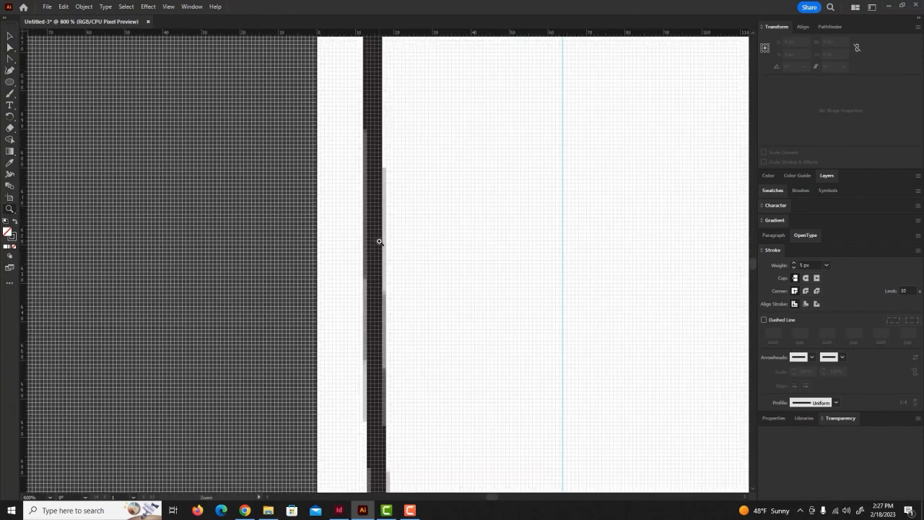
click(378, 241)
click(379, 241)
click(390, 241)
click(409, 243)
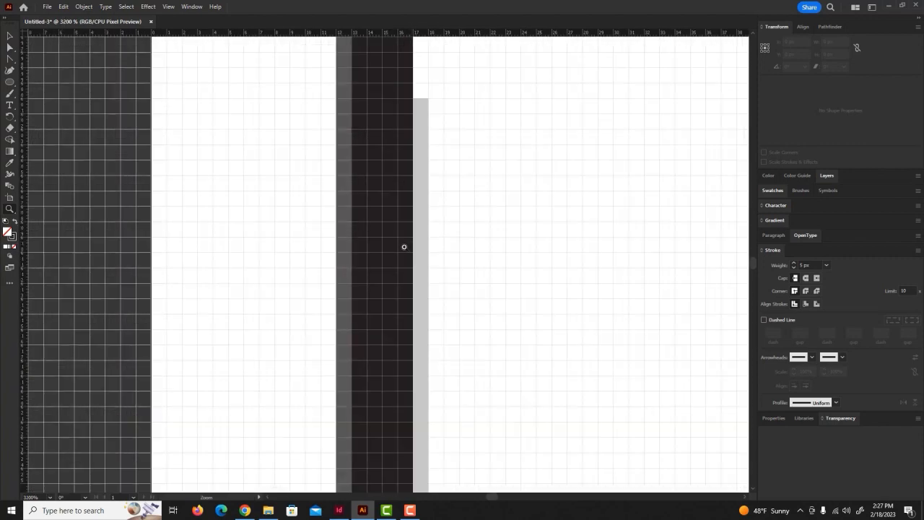
click(393, 248)
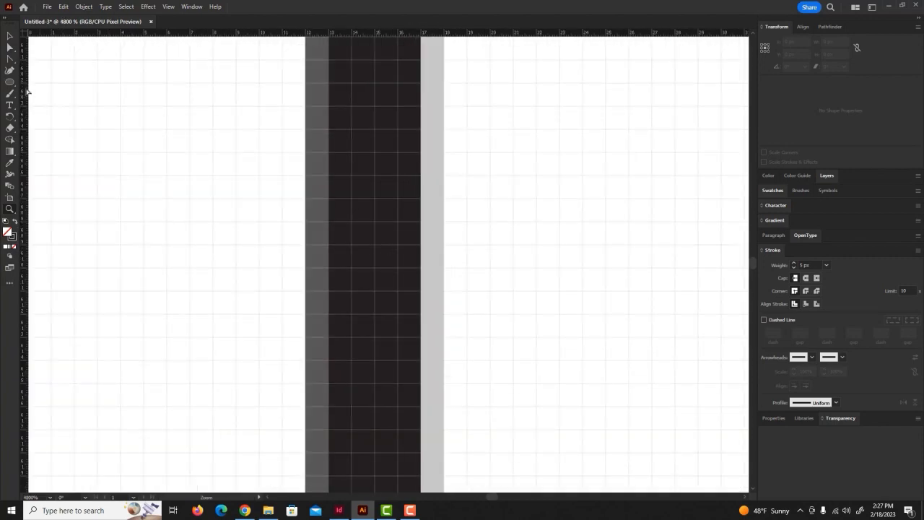
click(167, 8)
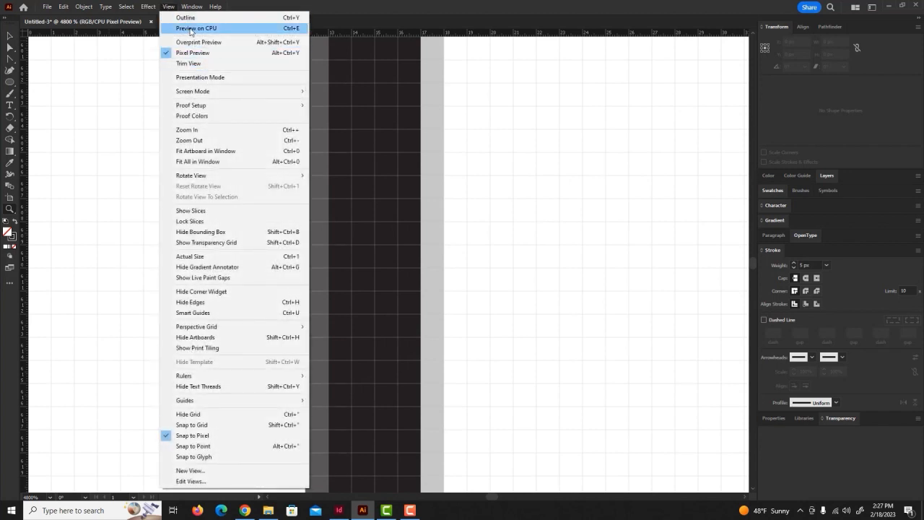
click(225, 160)
- Select the squircle's top anchor point for repositioning and turn on Snap to Grid
click(11, 46)
click(388, 57)
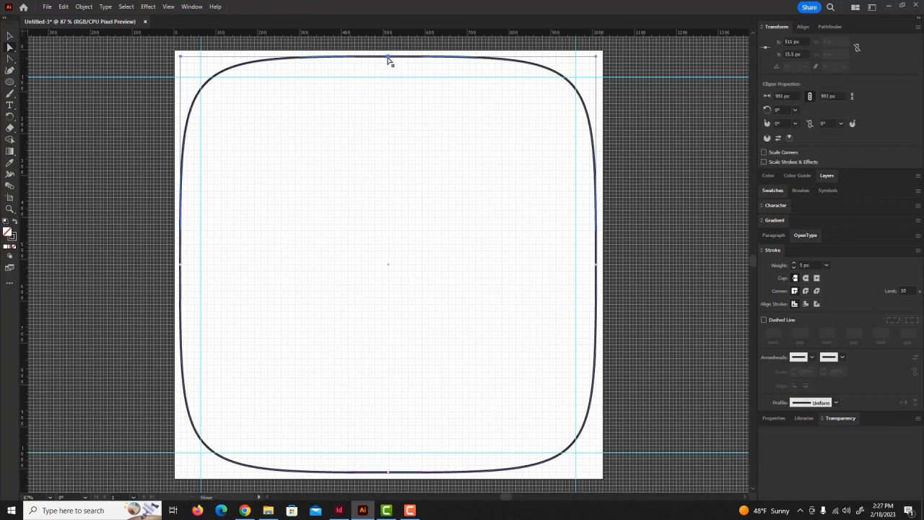
drag(387, 58, 388, 58)
key(ctrl+z)
click(168, 6)
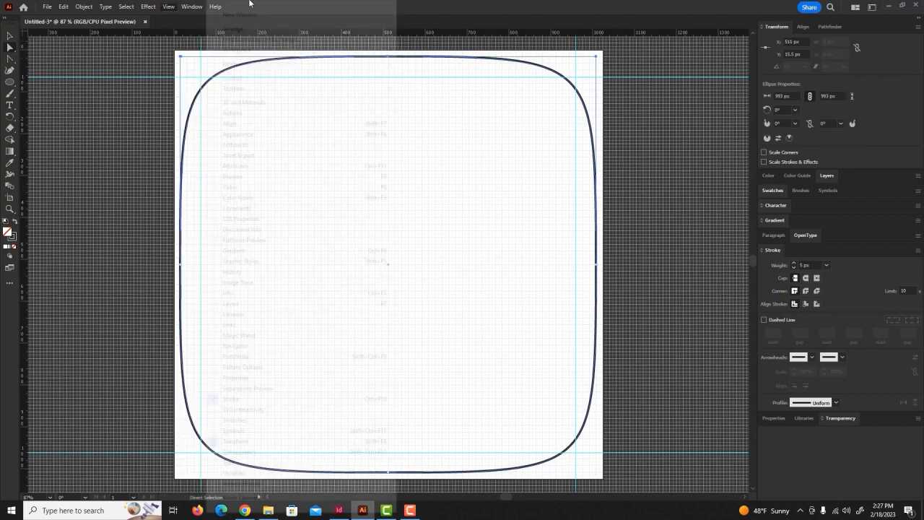
click(419, 10)
drag(387, 57, 387, 58)
click(168, 7)
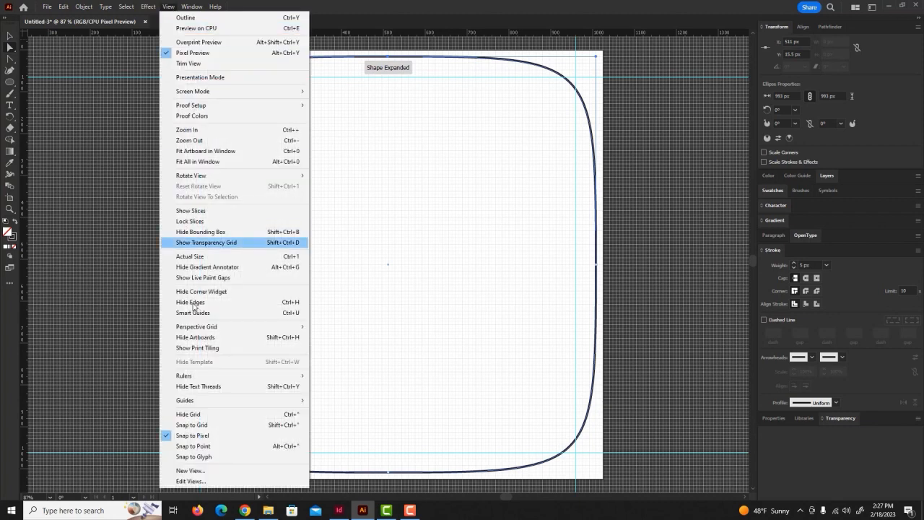
click(192, 425)
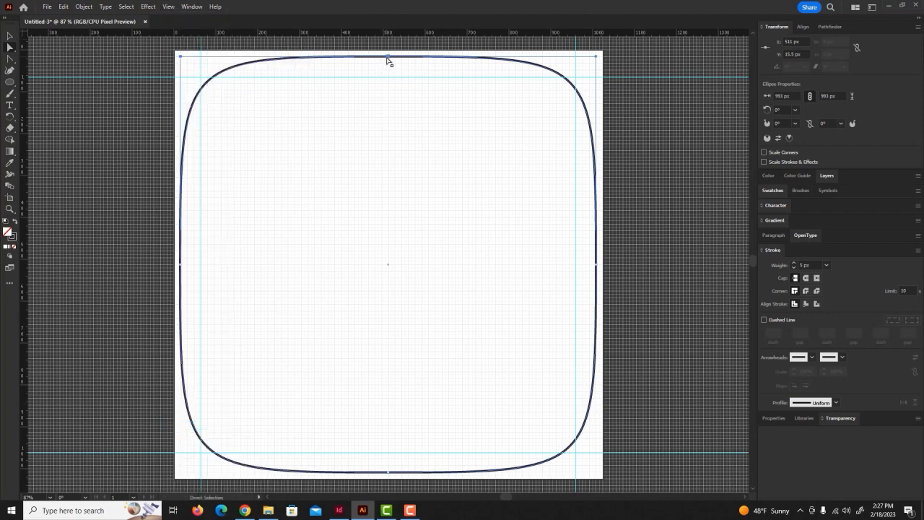
- Move the top, left, bottom and right anchor points slightly inward from the artboard edges, snapping each to the grid
drag(387, 58, 388, 52)
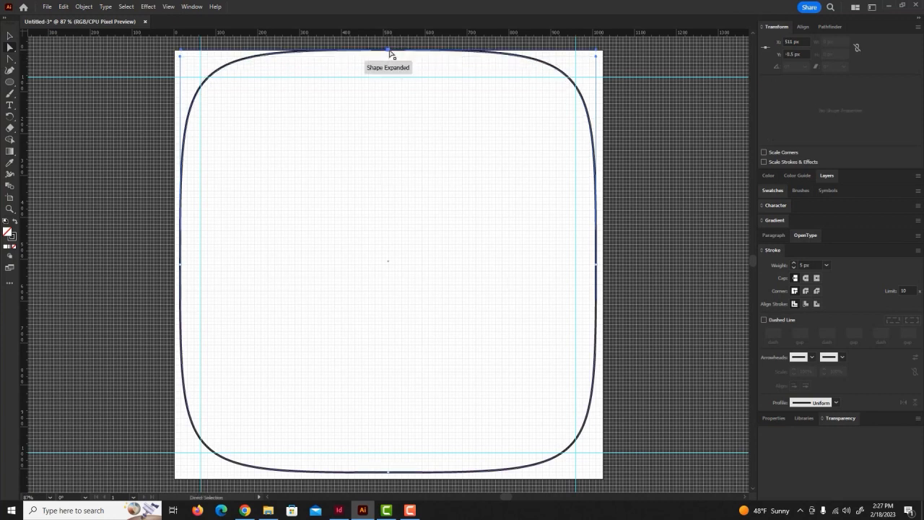
key(ctrl+z)
drag(389, 62, 387, 67)
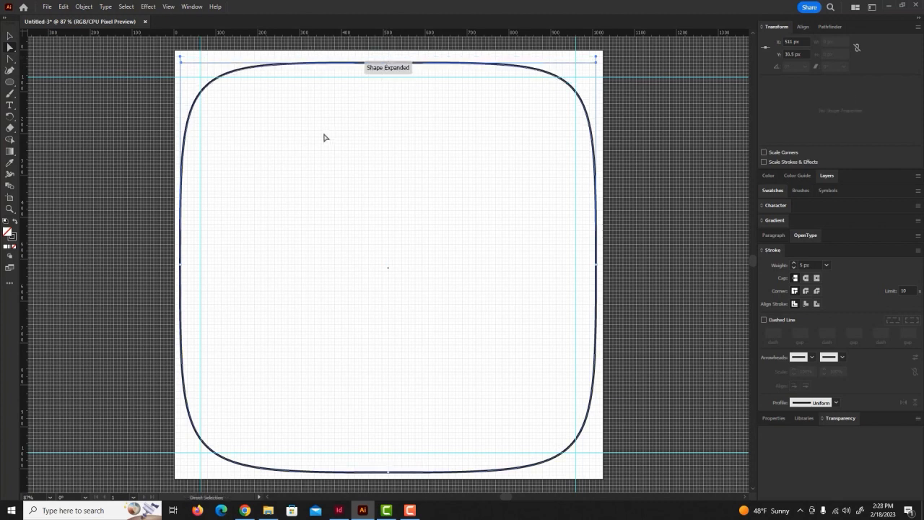
drag(181, 267, 185, 268)
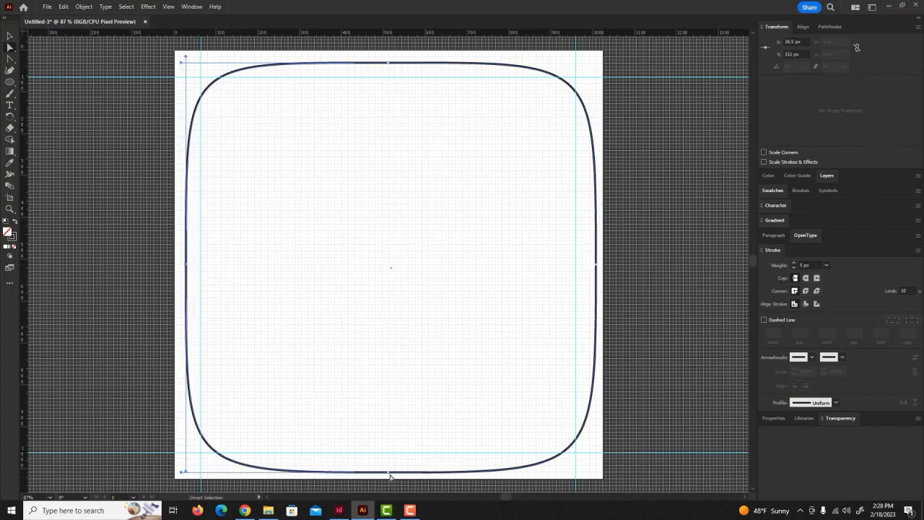
drag(388, 474, 388, 467)
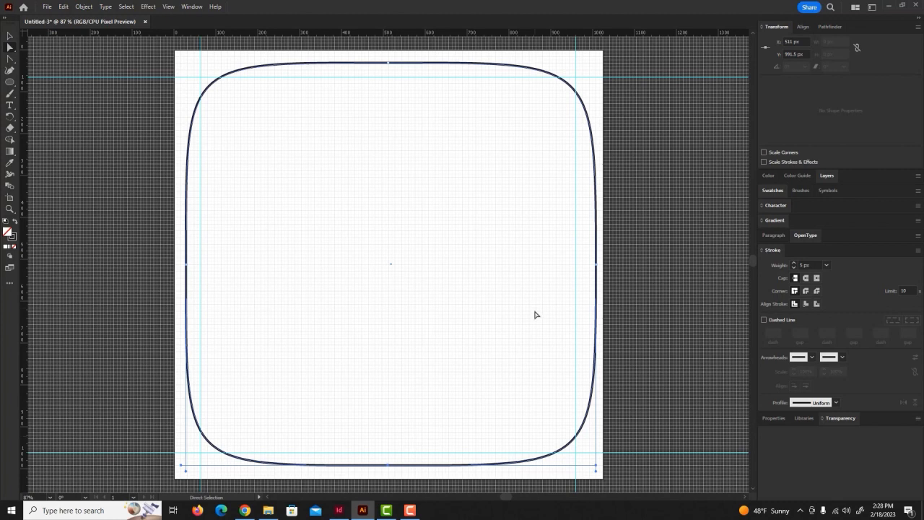
drag(596, 267, 591, 268)
- Examine the pixel alignment of the stroke around the left anchor point up close, and return to the full artboard
click(10, 208)
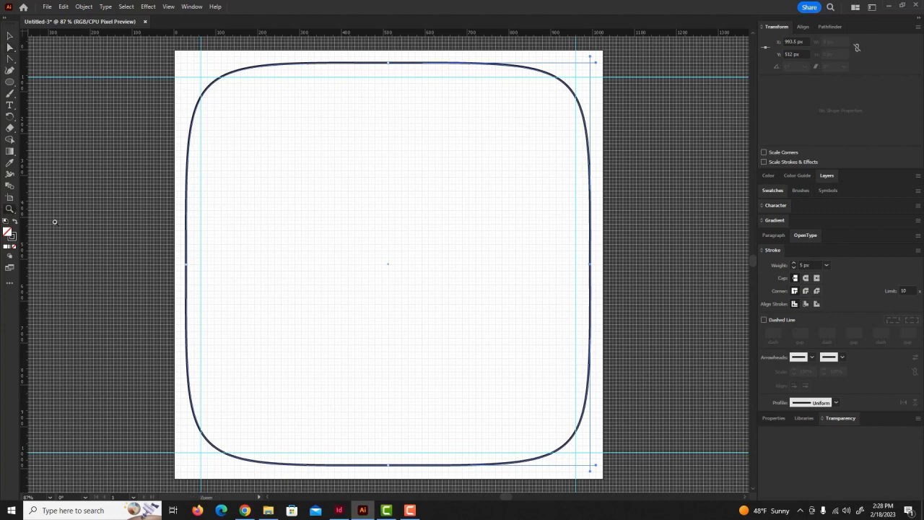
click(187, 273)
double_click(390, 266)
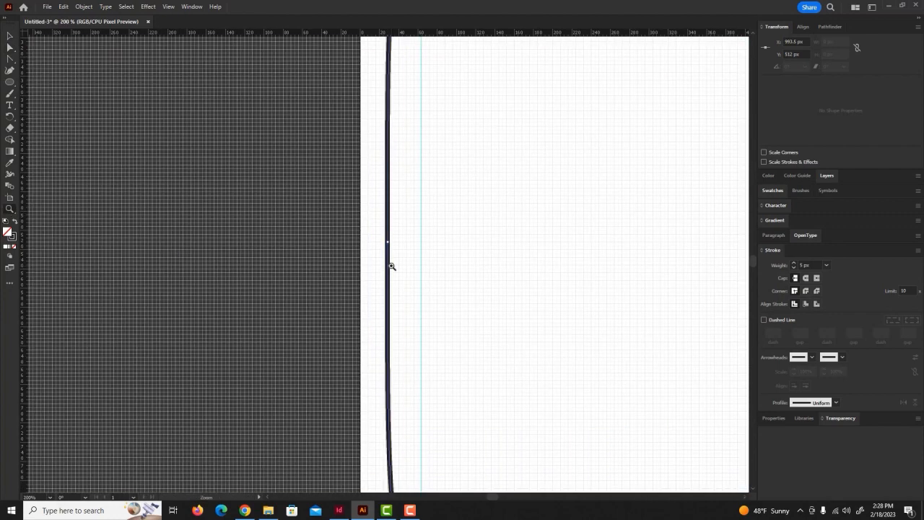
click(391, 266)
click(387, 265)
click(385, 242)
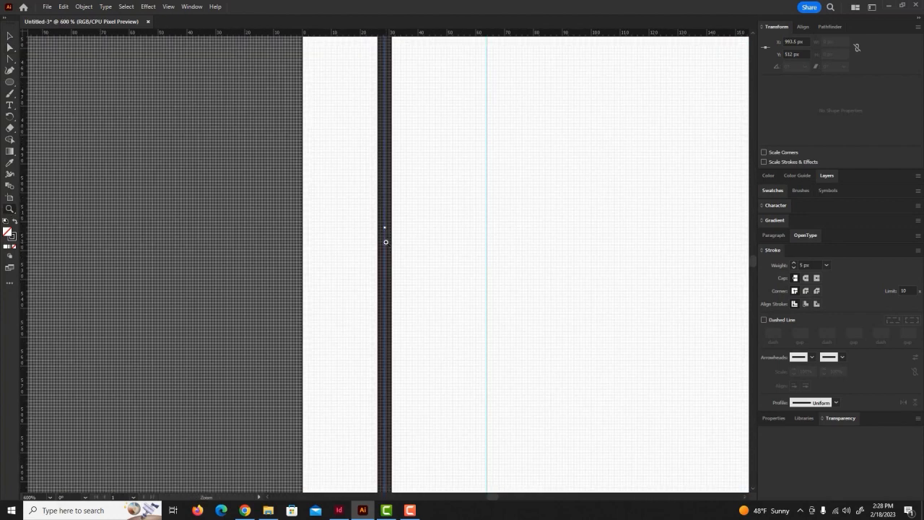
click(389, 242)
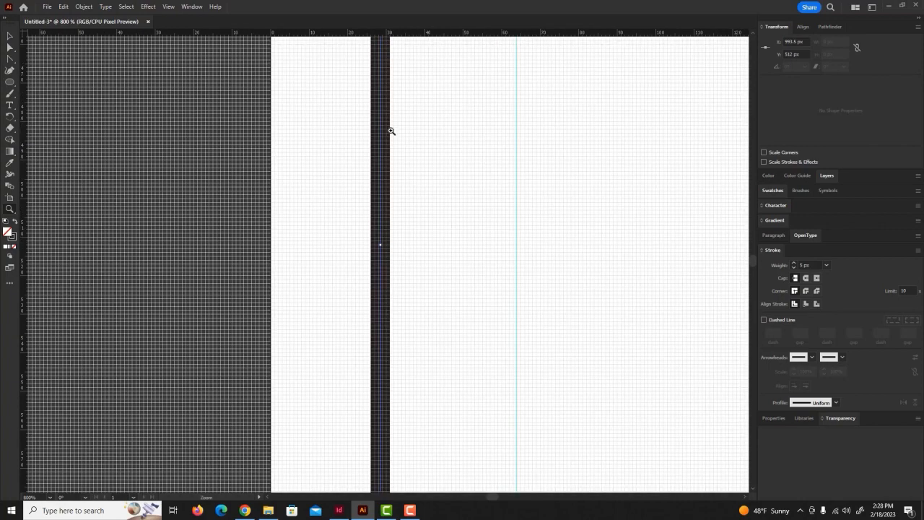
click(385, 253)
click(385, 254)
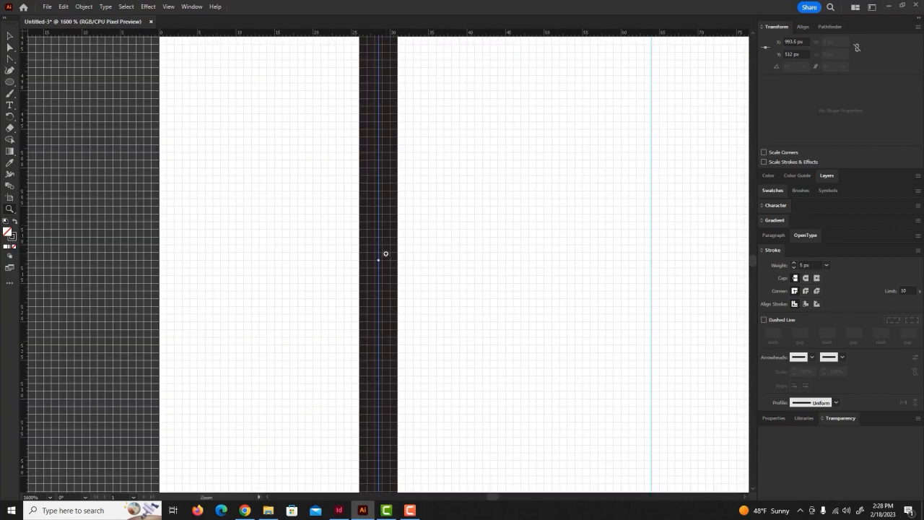
click(169, 7)
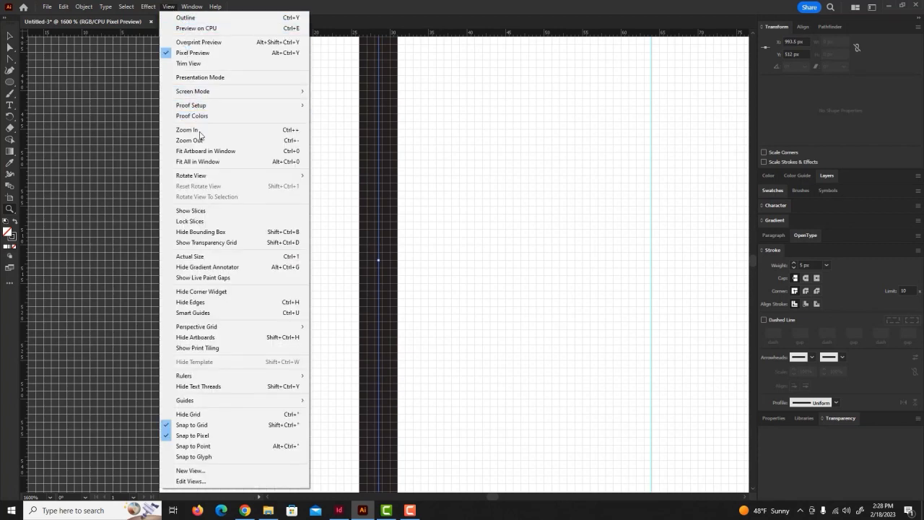
click(209, 164)
- Examine the pixel rendering of the squircle's top-left corner curve, return to the full artboard and deselect the shape
click(209, 86)
click(393, 257)
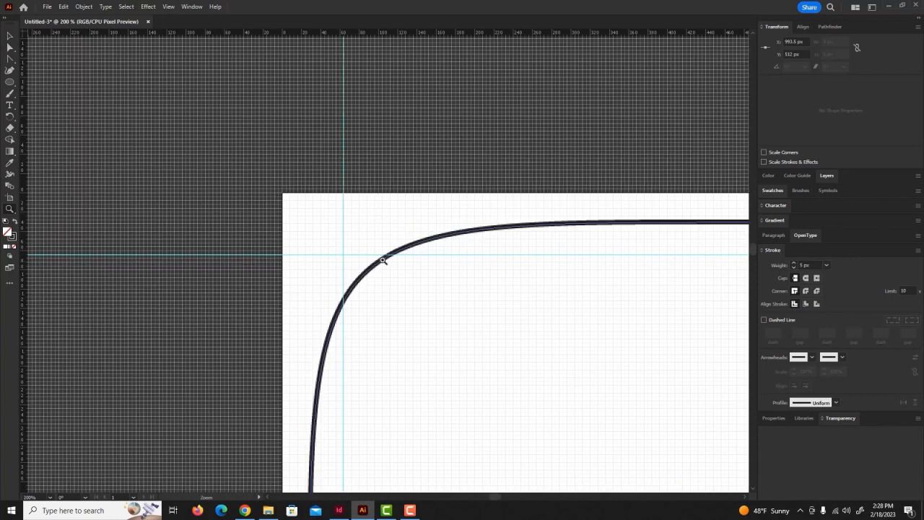
click(380, 260)
click(395, 264)
click(396, 261)
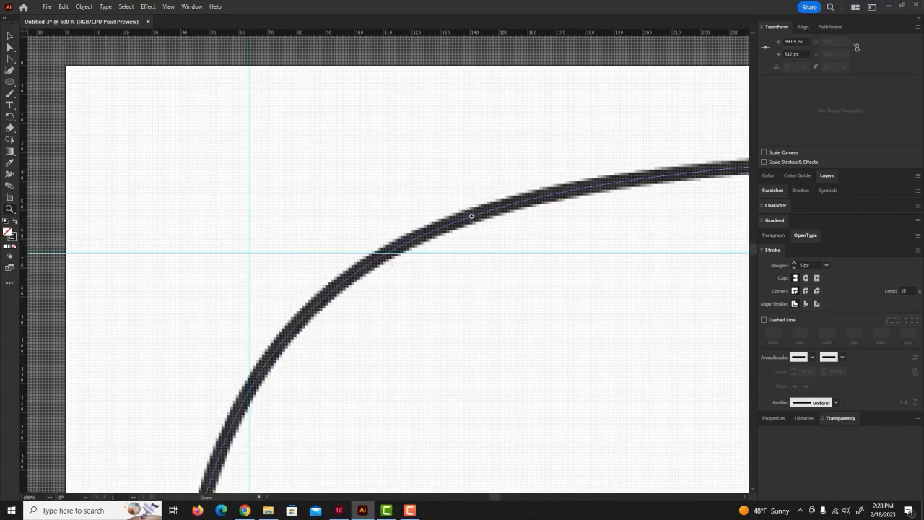
click(347, 279)
click(382, 271)
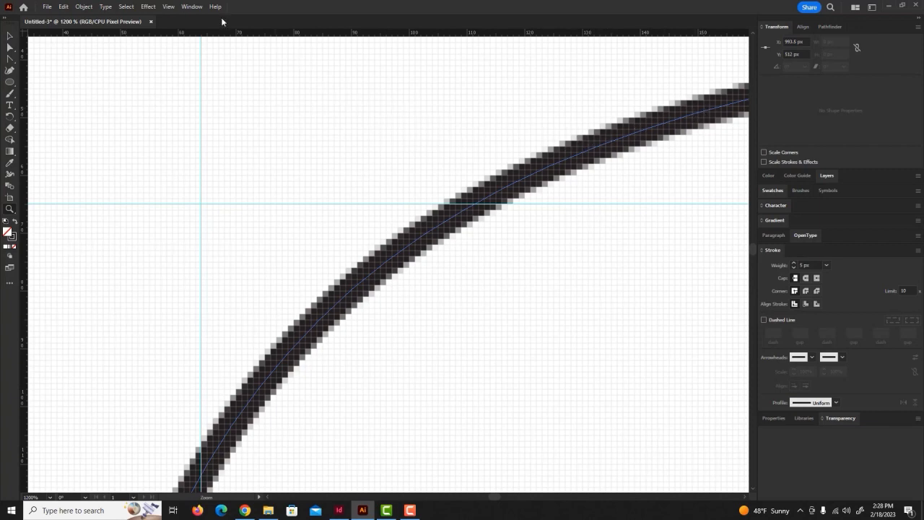
click(168, 7)
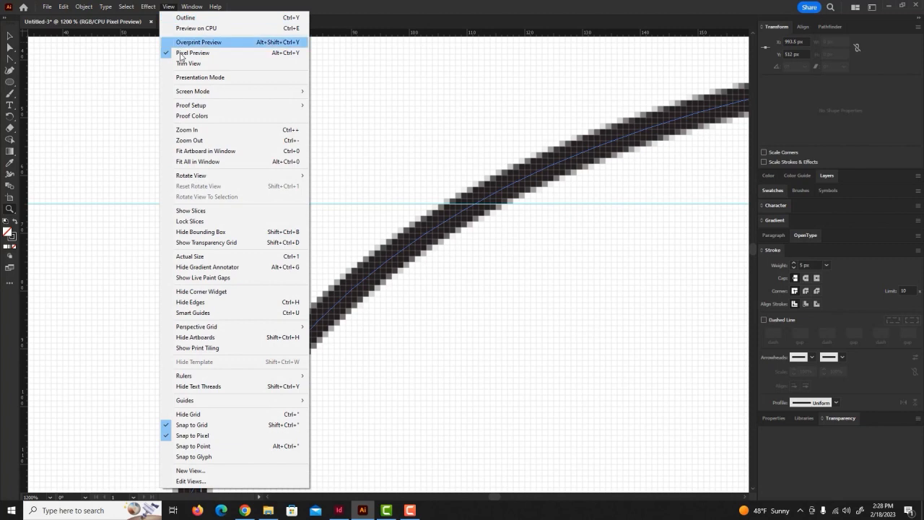
click(207, 162)
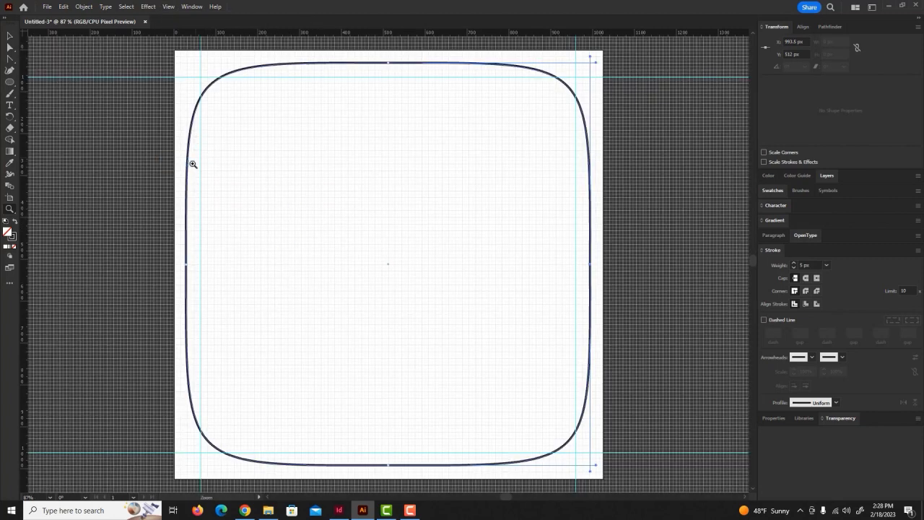
click(10, 35)
click(86, 97)
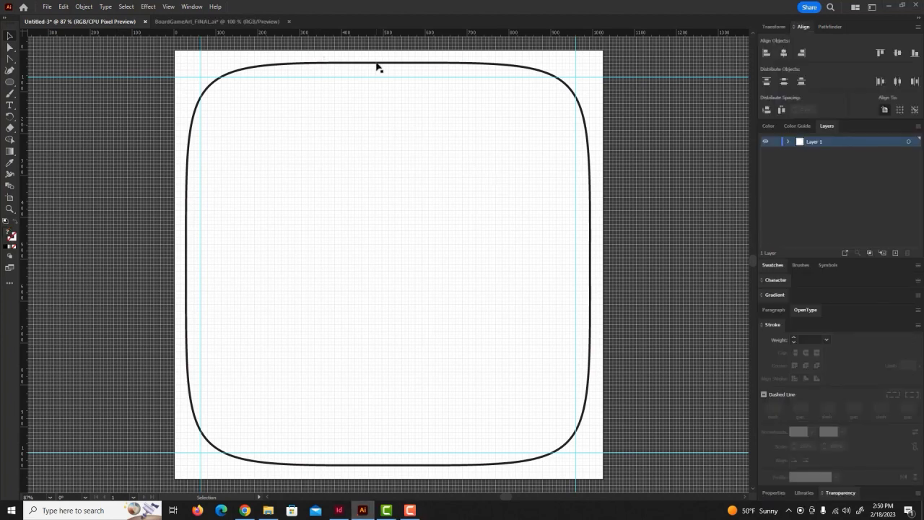
- Shorten both handles of the squircle's top anchor point horizontally to end at the two vertical guides
click(376, 64)
click(10, 47)
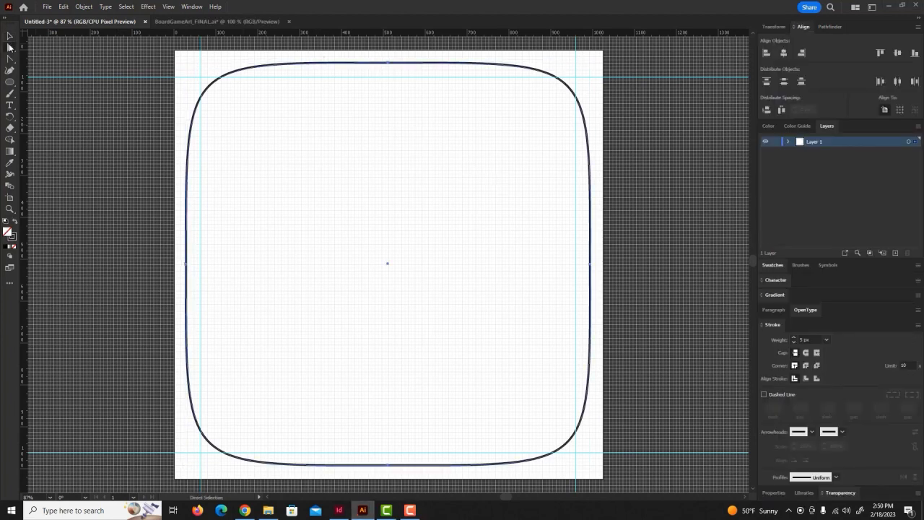
click(389, 65)
drag(181, 65, 202, 68)
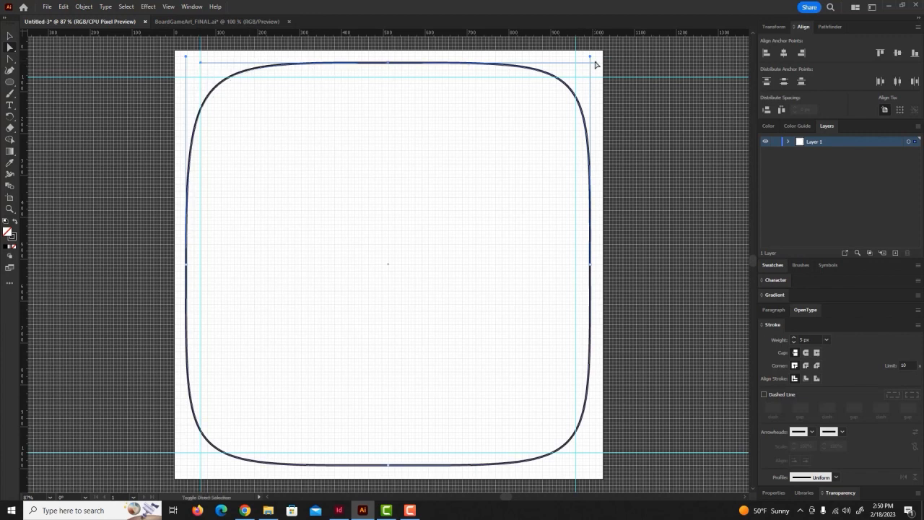
drag(596, 65, 577, 71)
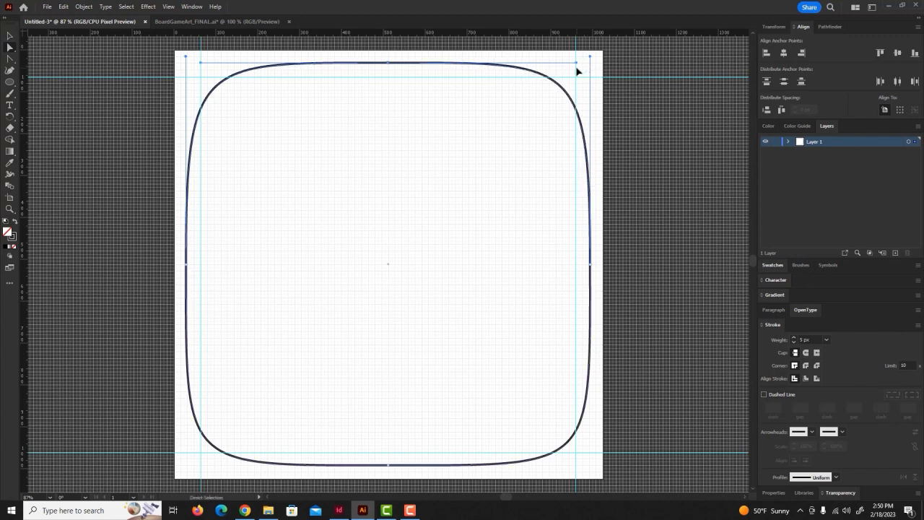
- Shorten both handles of the squircle's right anchor point vertically to end at the two horizontal guides
click(590, 267)
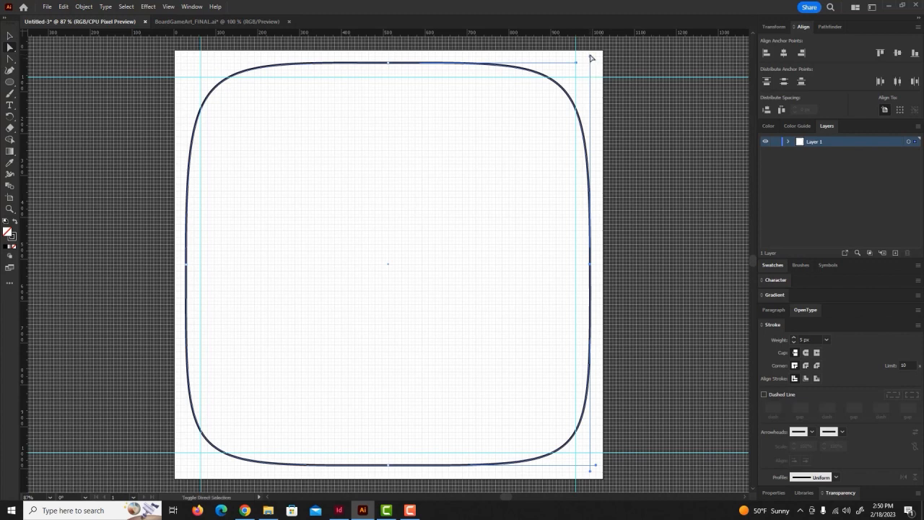
drag(591, 59, 591, 80)
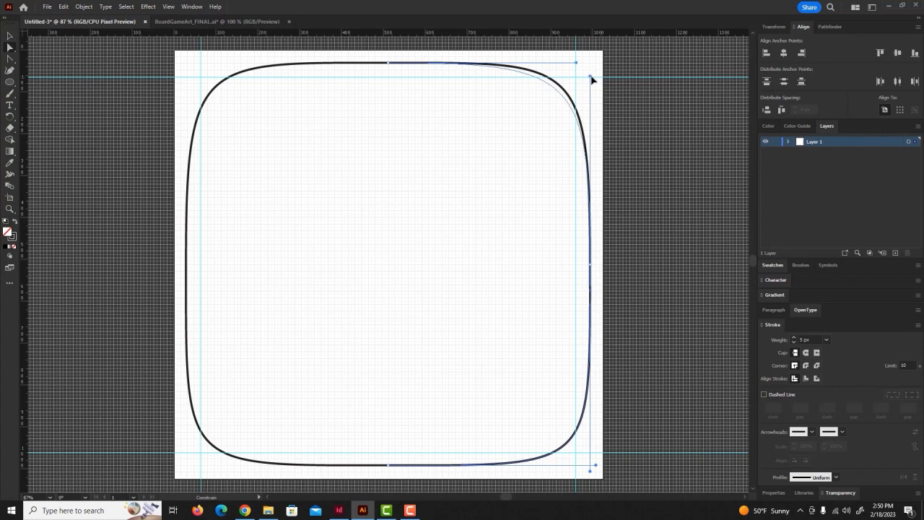
drag(591, 80, 592, 79)
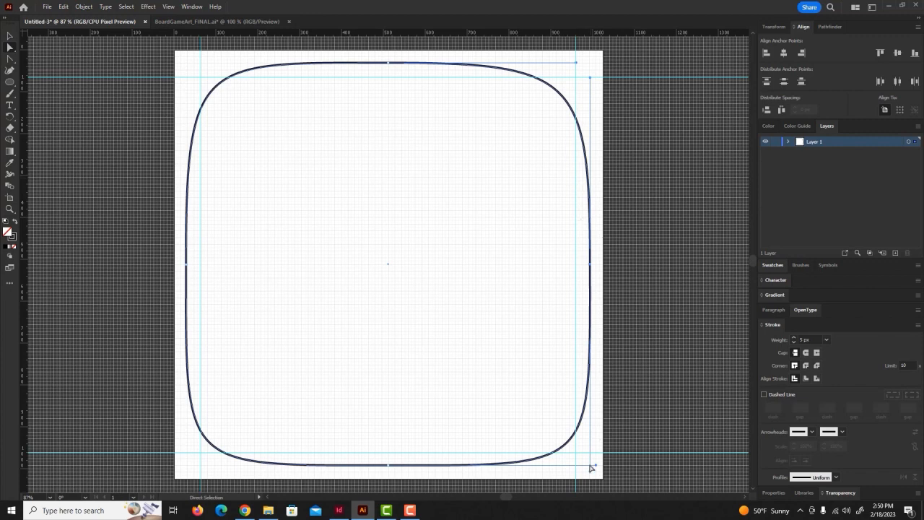
drag(591, 466, 589, 453)
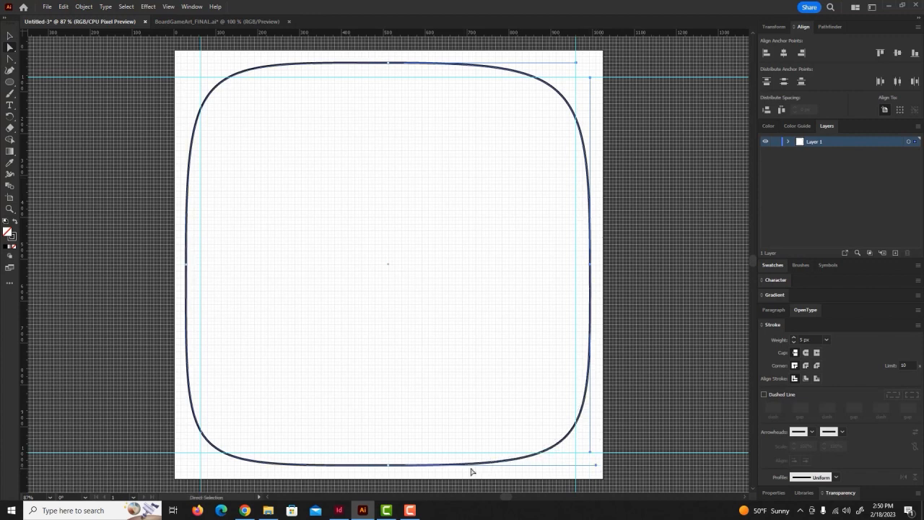
- Shorten the bottom anchor point's handles to the vertical guides and the left anchor point's handles to the horizontal guides
click(387, 465)
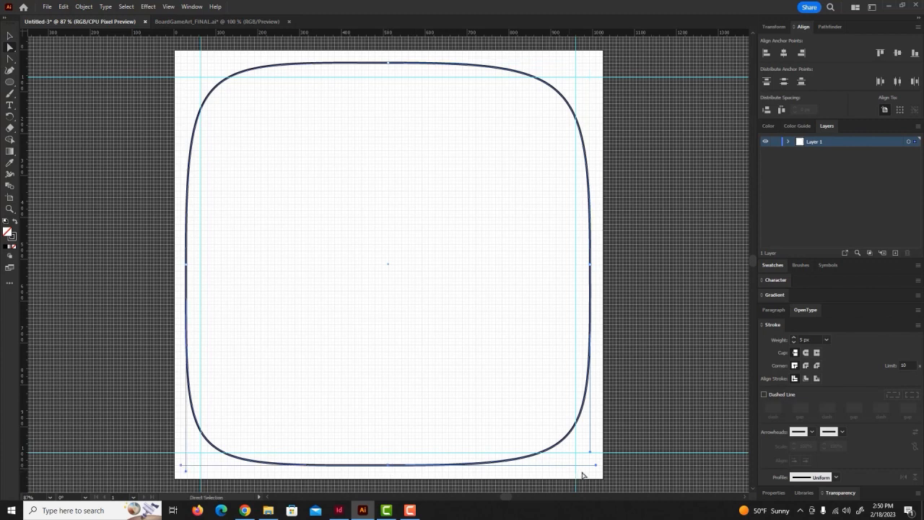
drag(595, 465, 576, 470)
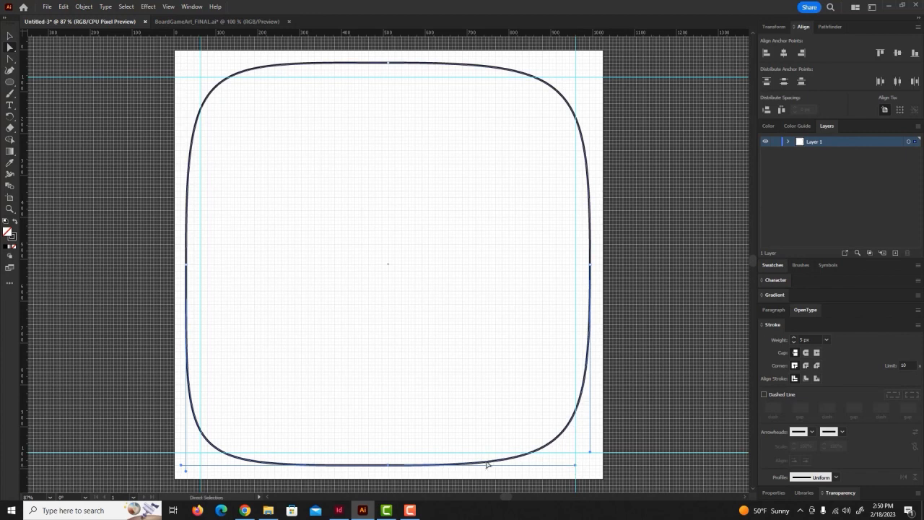
mouse_move(181, 468)
mouse_down()
mouse_move(203, 469)
mouse_move(185, 451)
mouse_up()
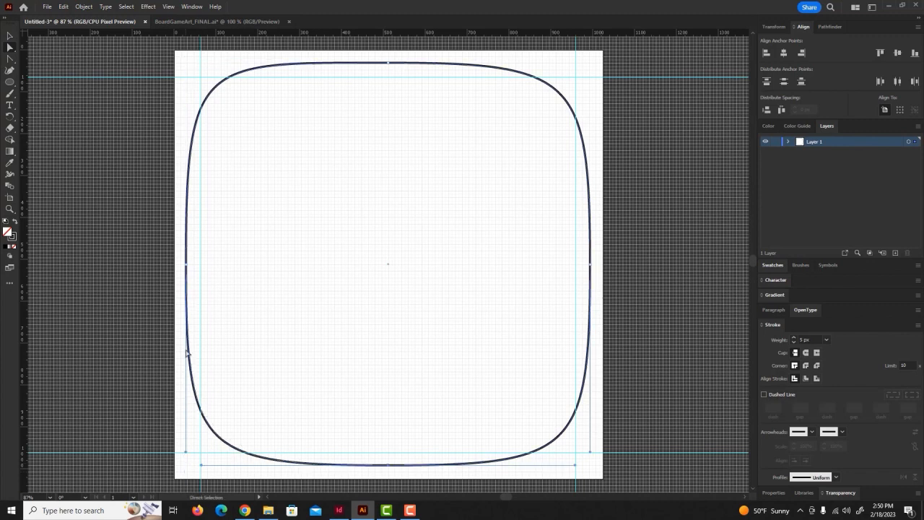
click(185, 264)
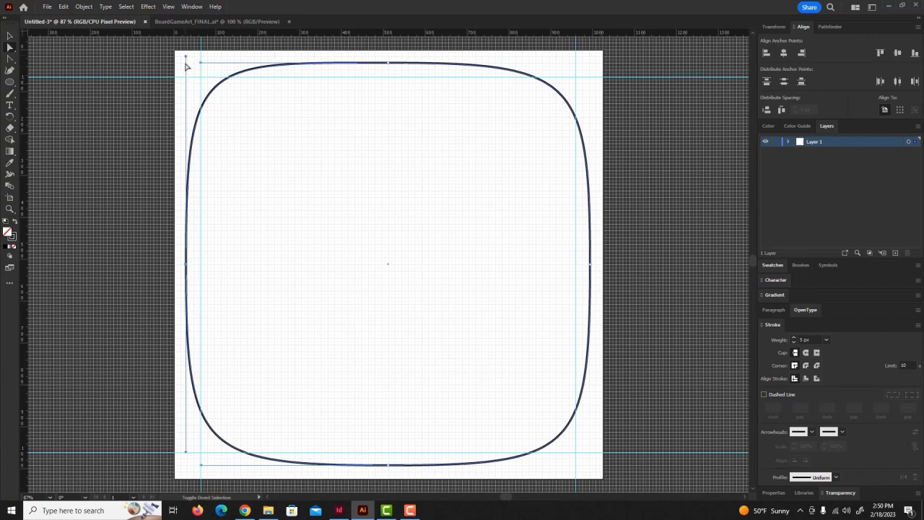
drag(186, 59, 186, 80)
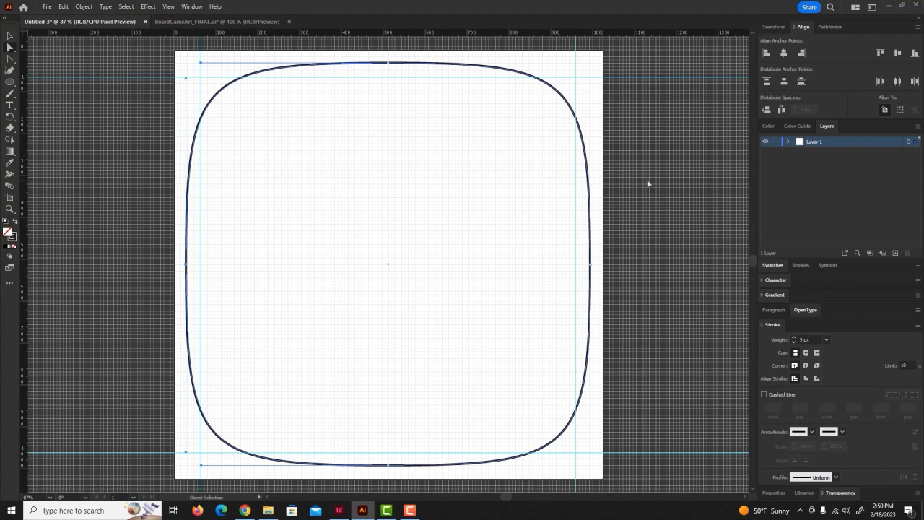
- Try to scale the squircle uniformly with only its left anchor point selected, and deselect the shape
click(9, 35)
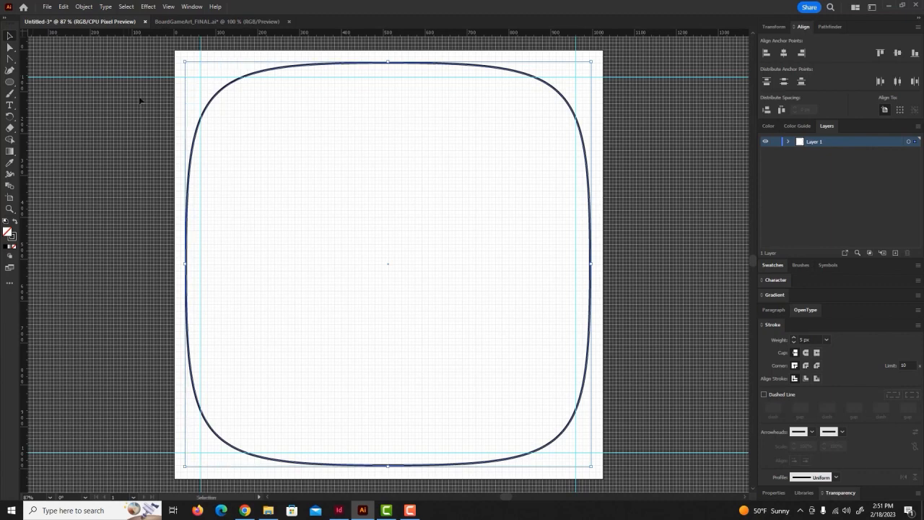
click(64, 7)
click(64, 8)
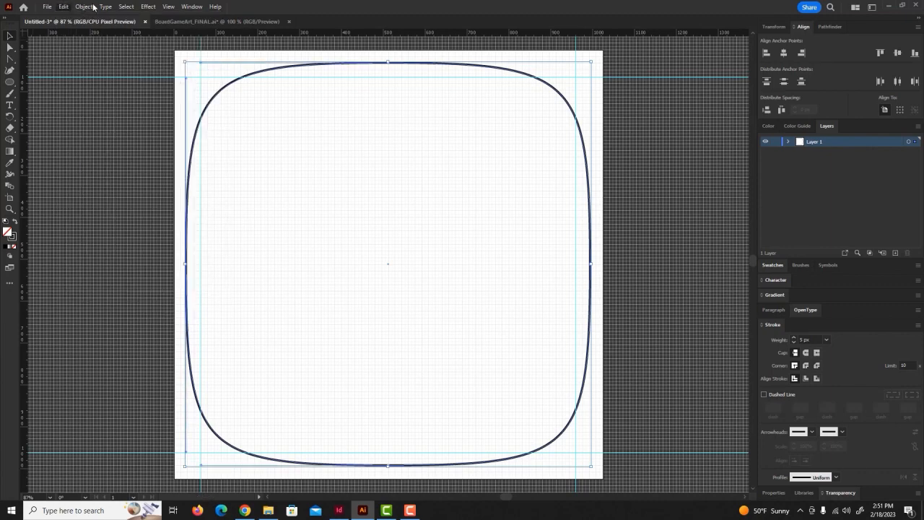
click(84, 6)
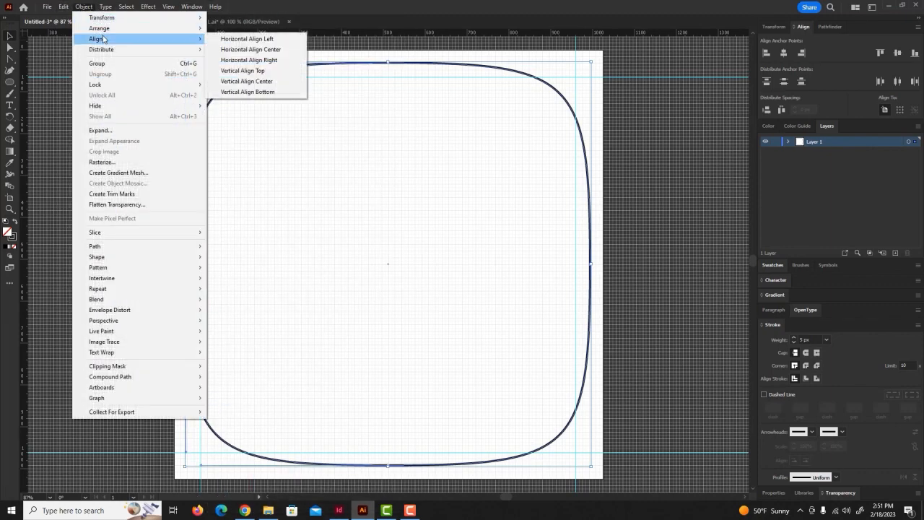
mouse_move(108, 18)
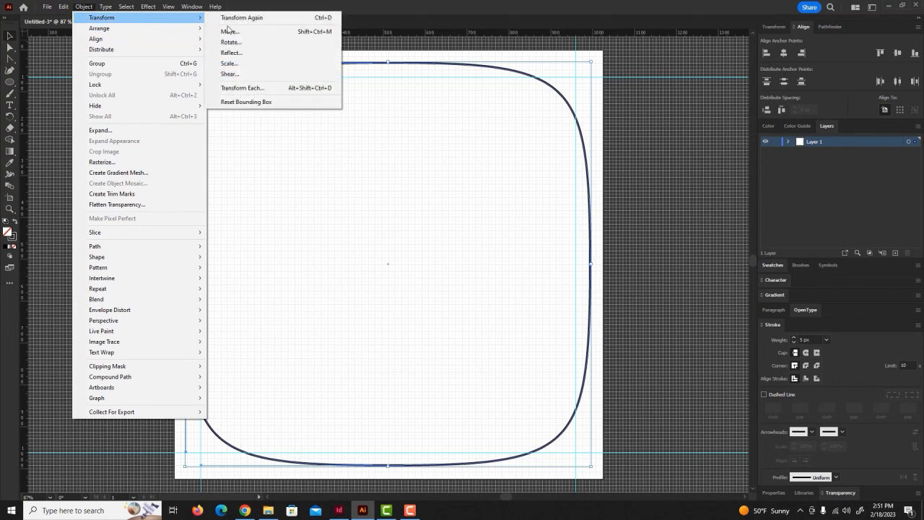
click(231, 63)
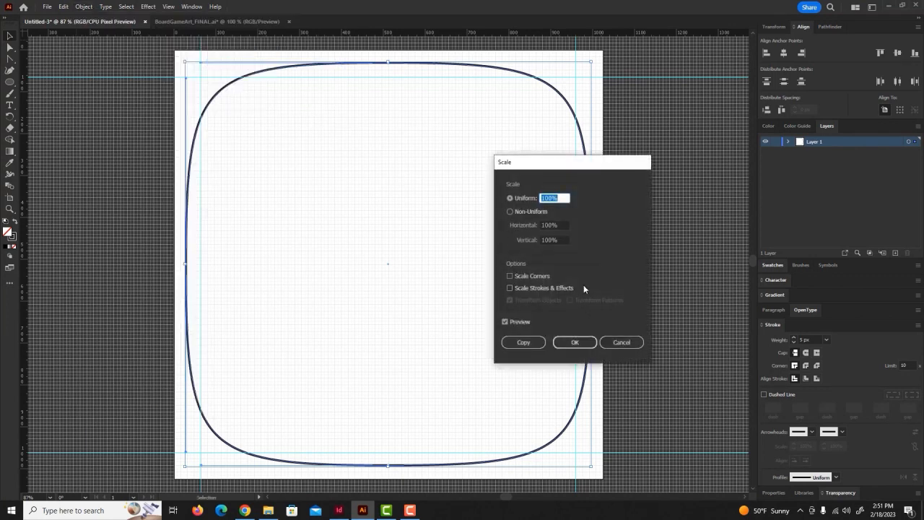
text(1)
click(575, 342)
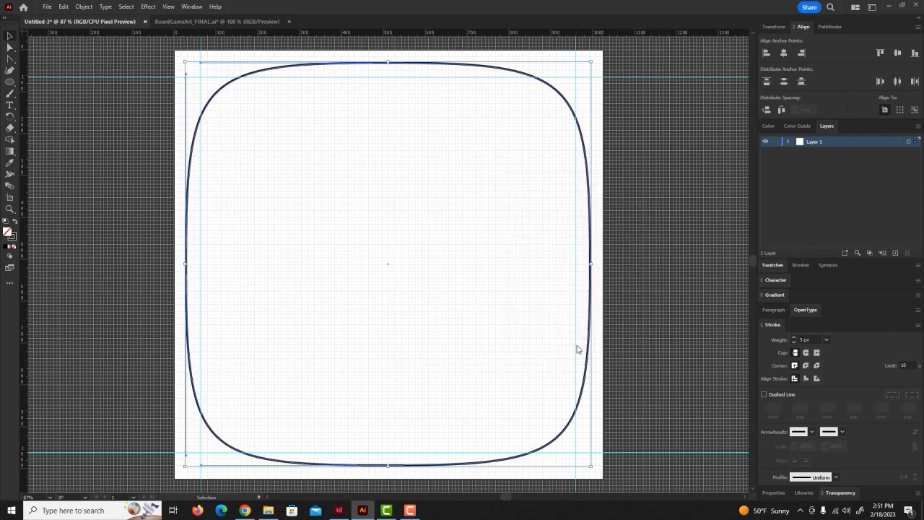
click(10, 47)
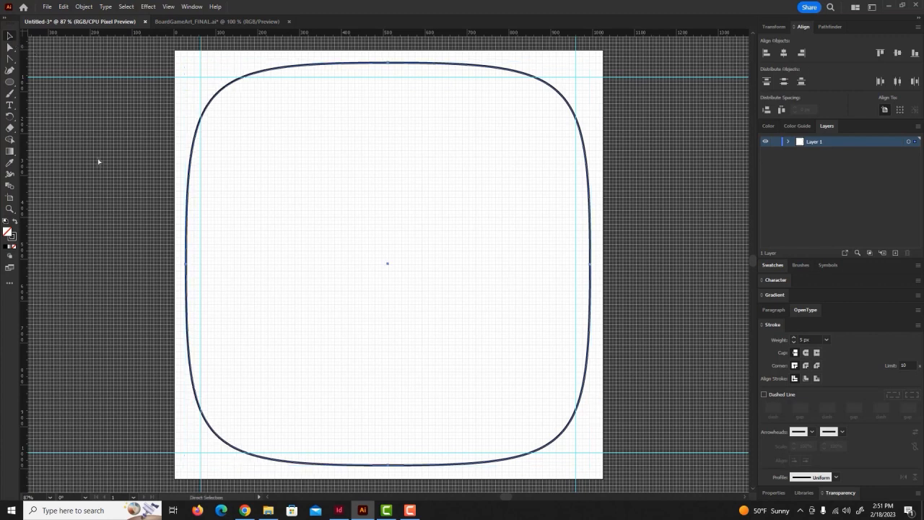
key(v)
click(123, 167)
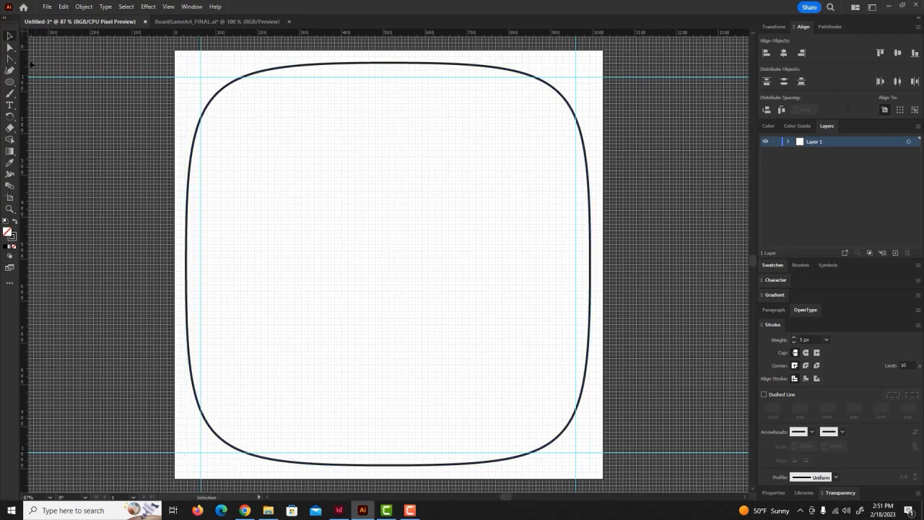
- Select the whole squircle, scale it uniformly to 102%, and deselect it
click(342, 67)
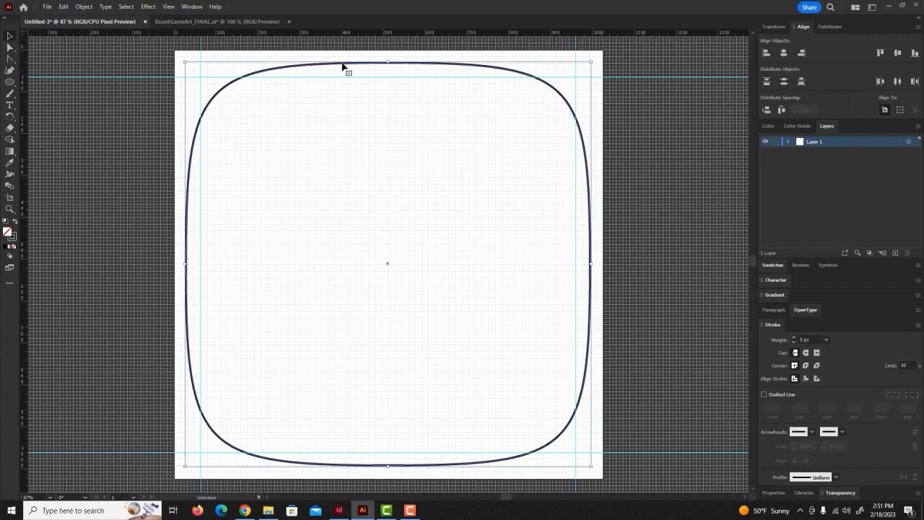
click(86, 7)
mouse_move(108, 17)
click(229, 65)
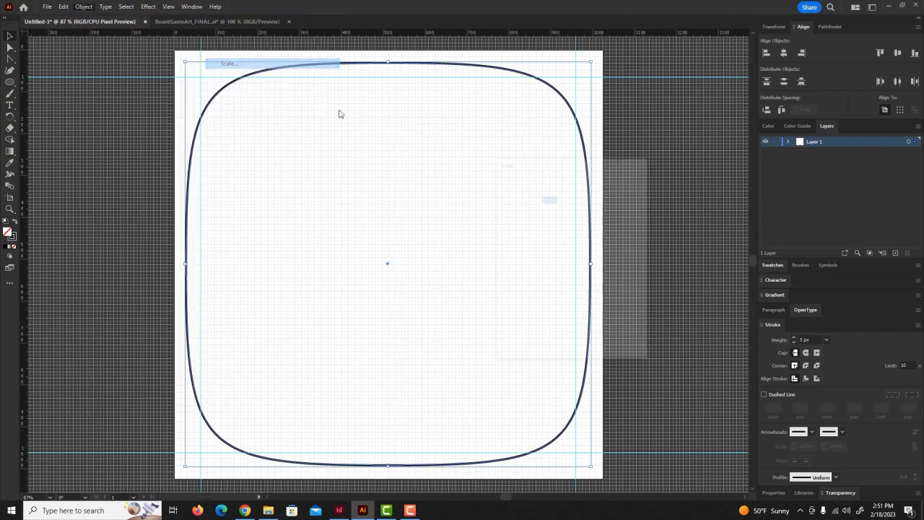
click(545, 197)
text(102)
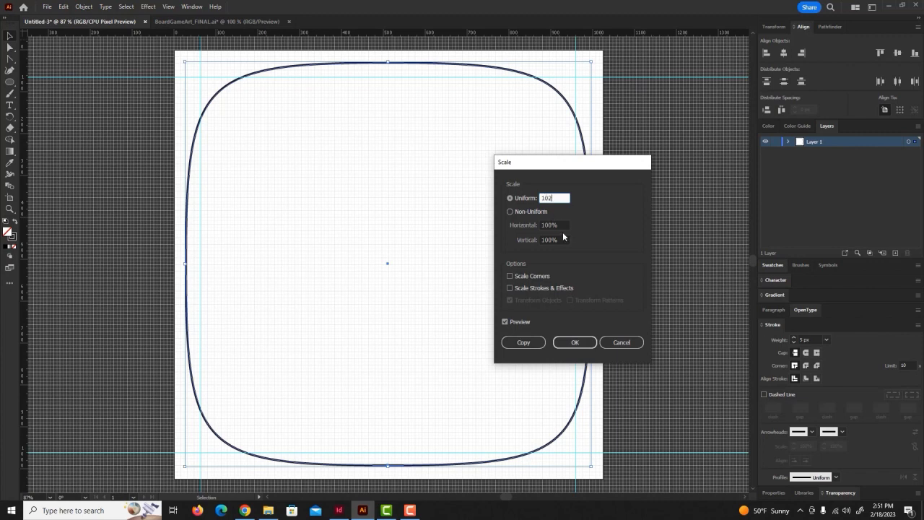
click(582, 345)
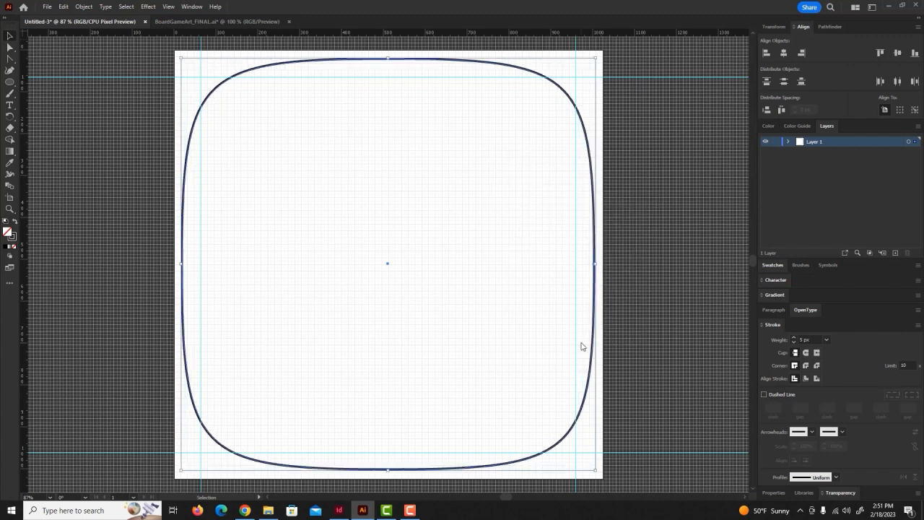
click(676, 280)
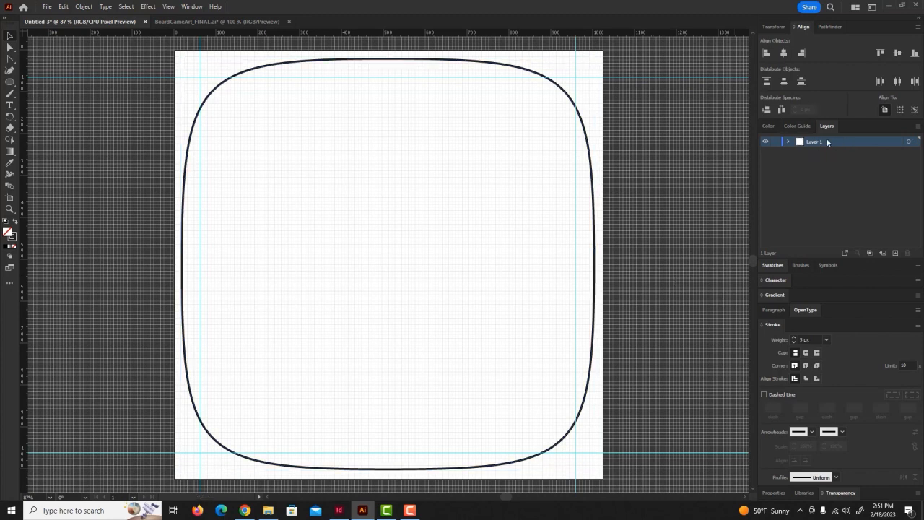
- Lock Layer 1 and create a new layer named Art
click(776, 142)
click(918, 128)
click(888, 130)
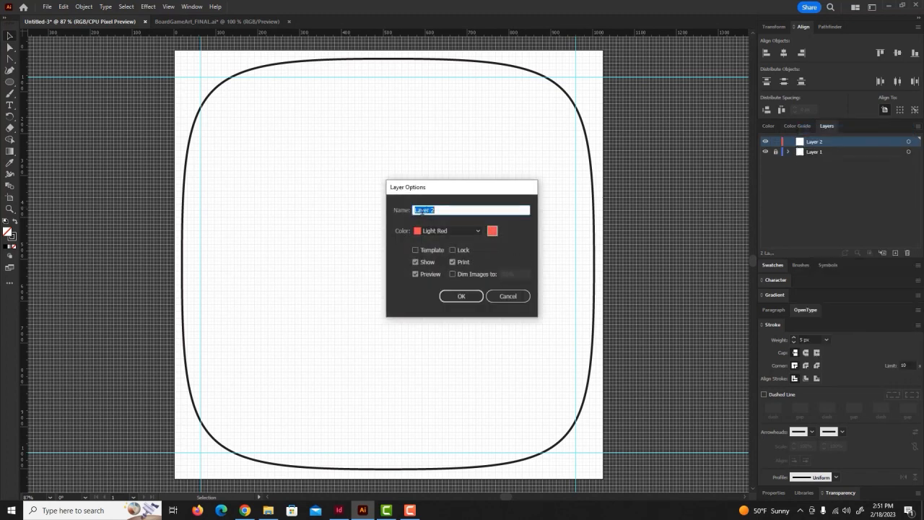
text(Art)
key(Return)
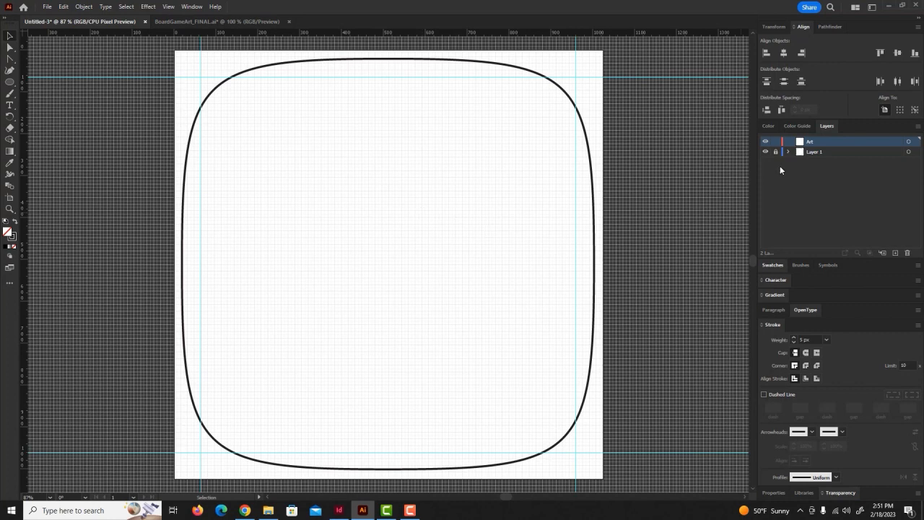
- Move Layer 1 above the Art layer and make Art the active layer
drag(826, 152, 828, 137)
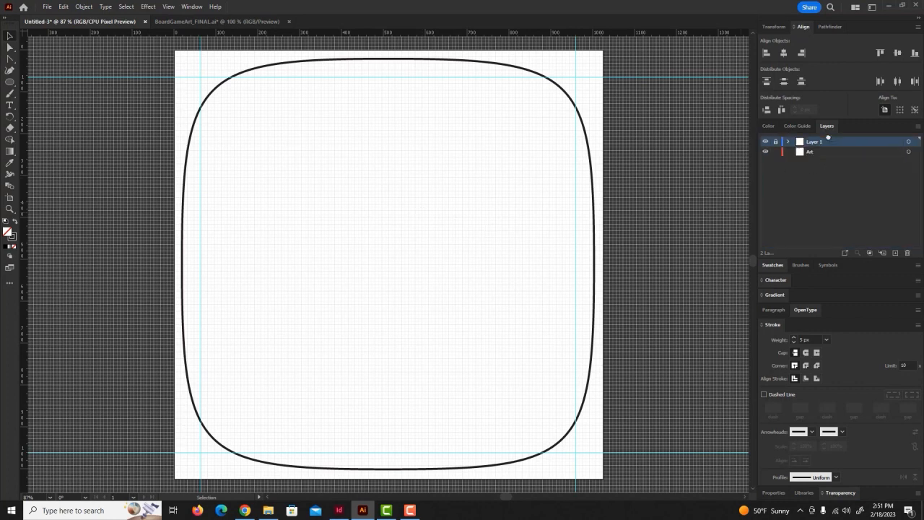
click(766, 142)
click(765, 141)
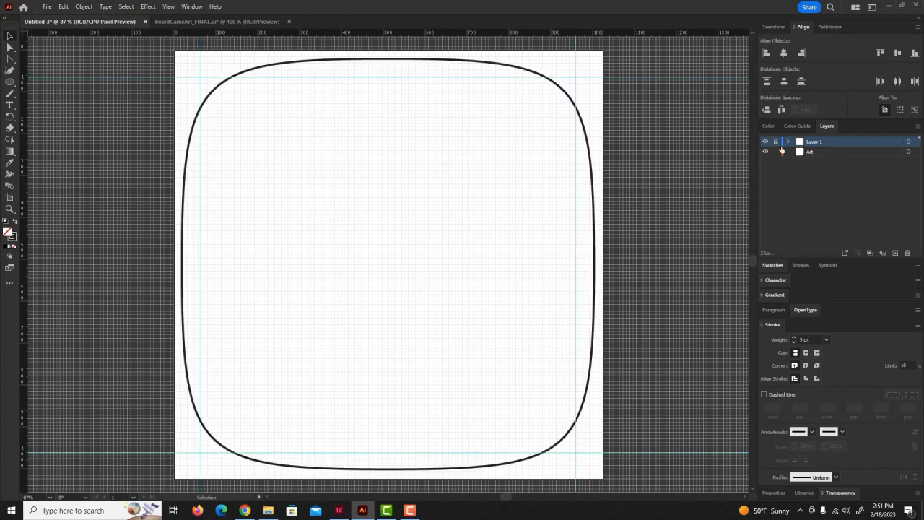
click(843, 151)
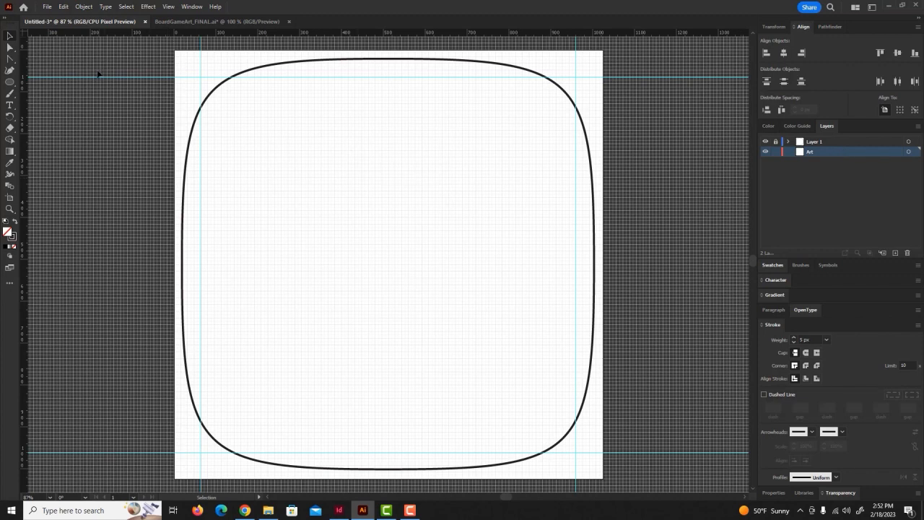
- Draw a 1025 × 1025 px rectangle covering the whole artboard on the Art layer
click(9, 82)
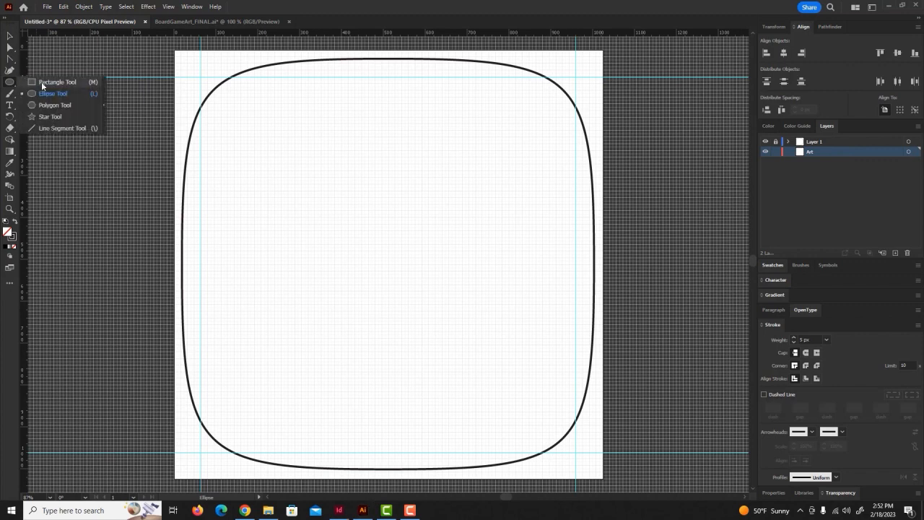
click(41, 81)
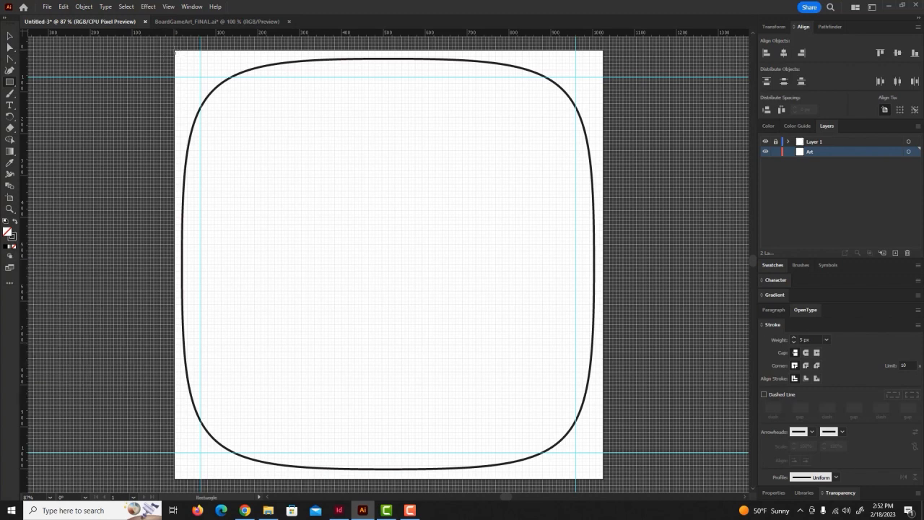
drag(176, 54, 508, 474)
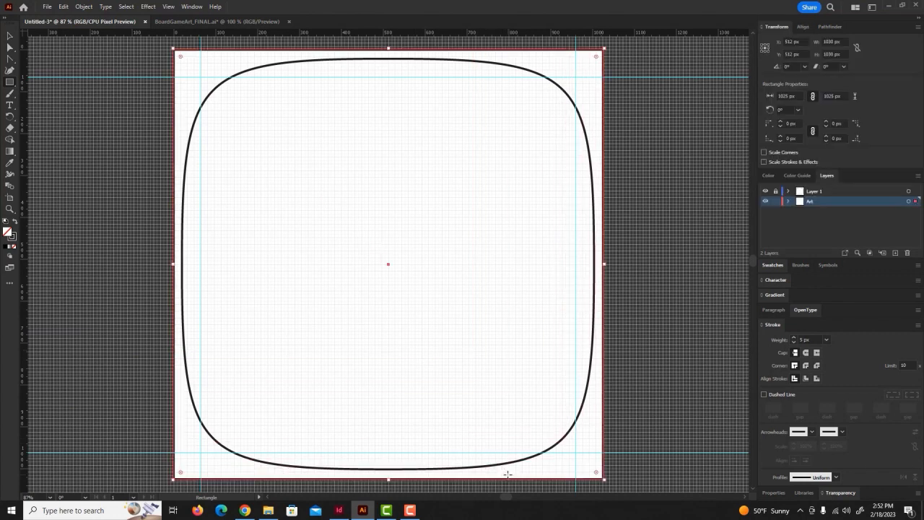
- Remove the rectangle's stroke and fill it with the default white-to-black linear gradient
click(11, 151)
click(13, 236)
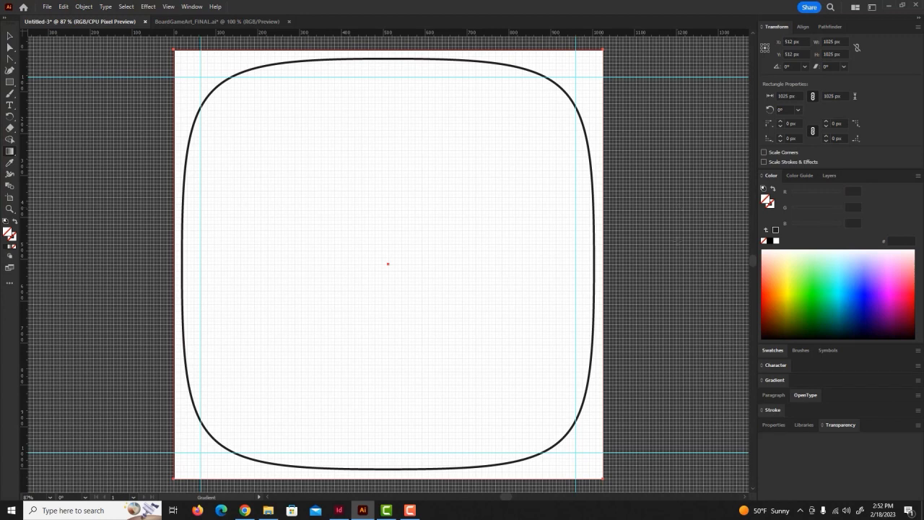
click(774, 379)
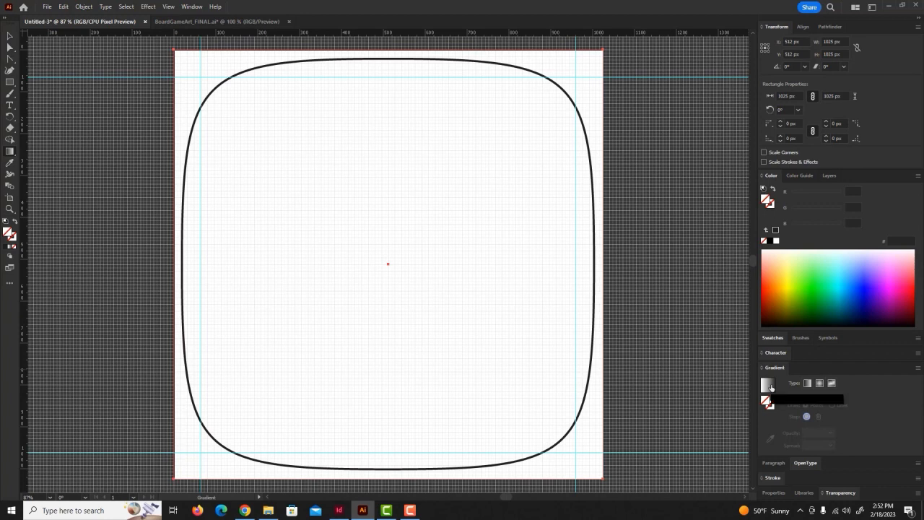
click(769, 386)
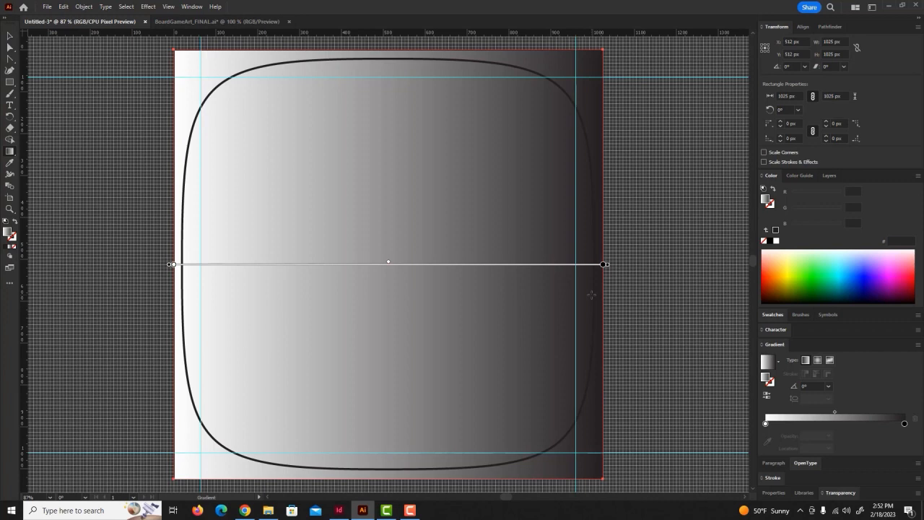
- Extend the gradient's black end slightly past the rectangle's right edge and place the black stop on that edge, at location 97.5149%
drag(603, 264, 594, 264)
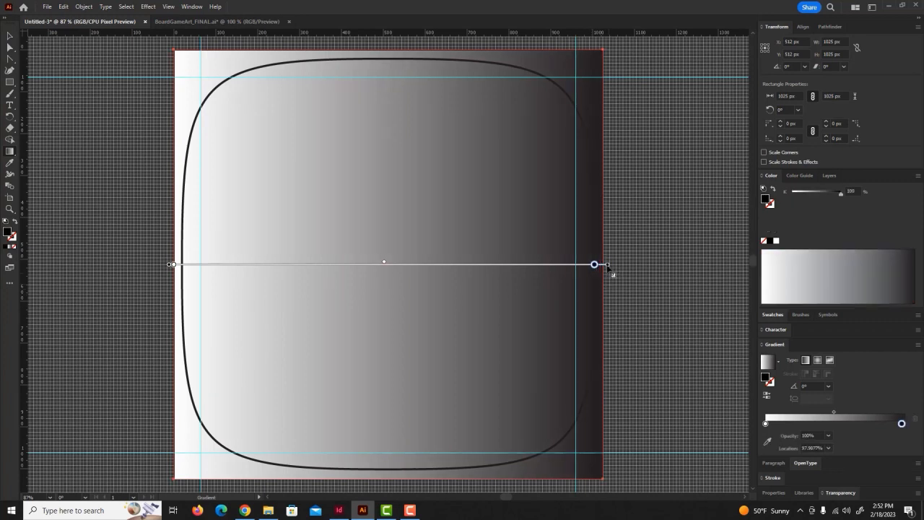
key(ctrl+z)
drag(609, 270, 603, 264)
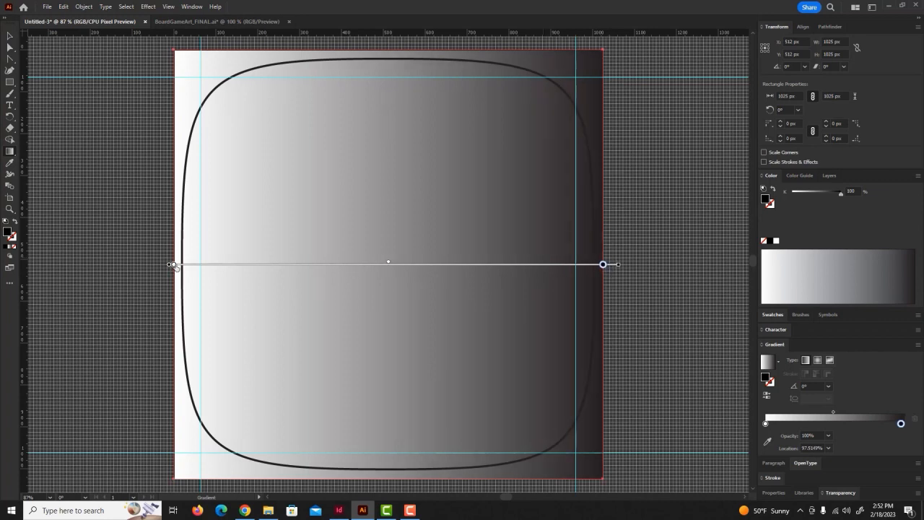
- Try shifting the rectangle's linear gradient horizontally and redrawing it in several diagonal directions, including reversed
mouse_move(172, 267)
mouse_down()
mouse_move(163, 298)
mouse_move(179, 298)
mouse_move(182, 269)
mouse_up()
drag(628, 265, 628, 228)
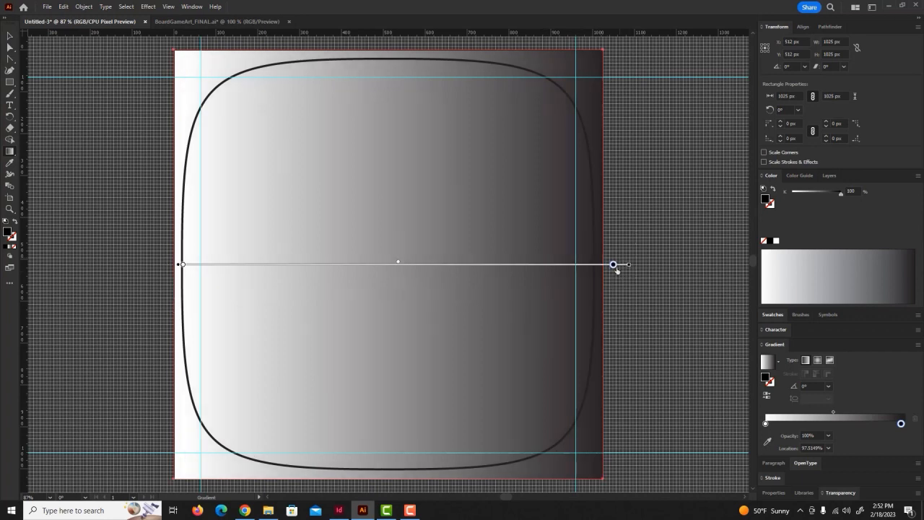
drag(613, 264, 611, 264)
mouse_move(569, 117)
mouse_down()
mouse_move(361, 241)
mouse_move(217, 363)
mouse_move(202, 400)
mouse_up()
drag(310, 91, 532, 437)
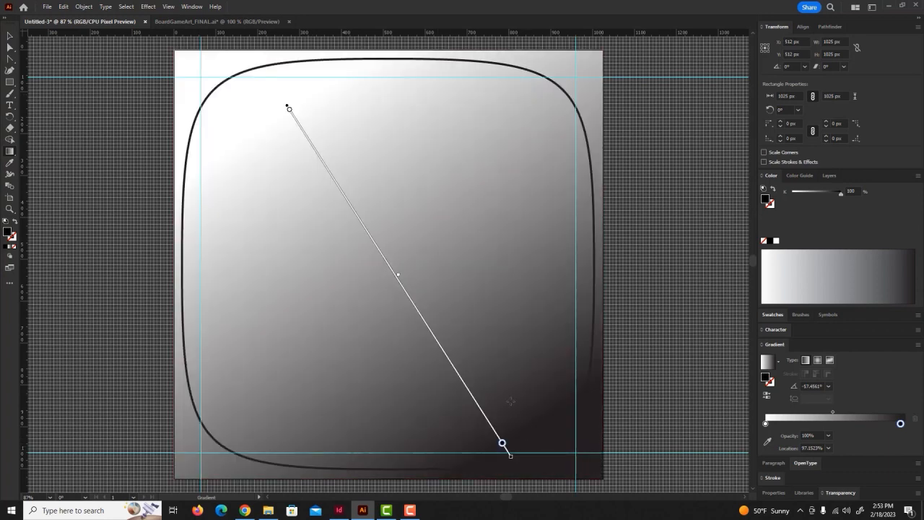
drag(505, 415, 302, 124)
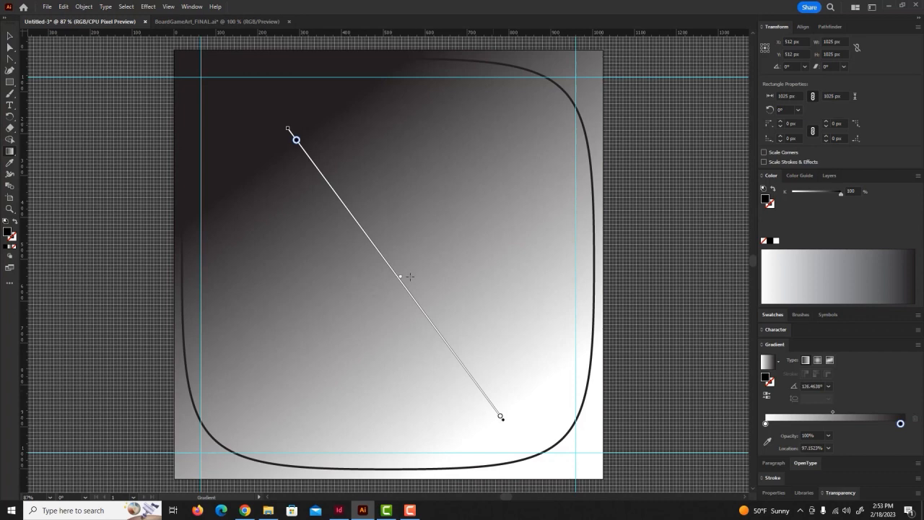
- Nudge the gradient midpoint toward the black stop and redraw the gradient from the upper-left guide intersection to the lower-right corner, at about -44.8°
mouse_move(403, 280)
mouse_down()
mouse_move(349, 206)
mouse_move(406, 295)
mouse_move(393, 276)
mouse_up()
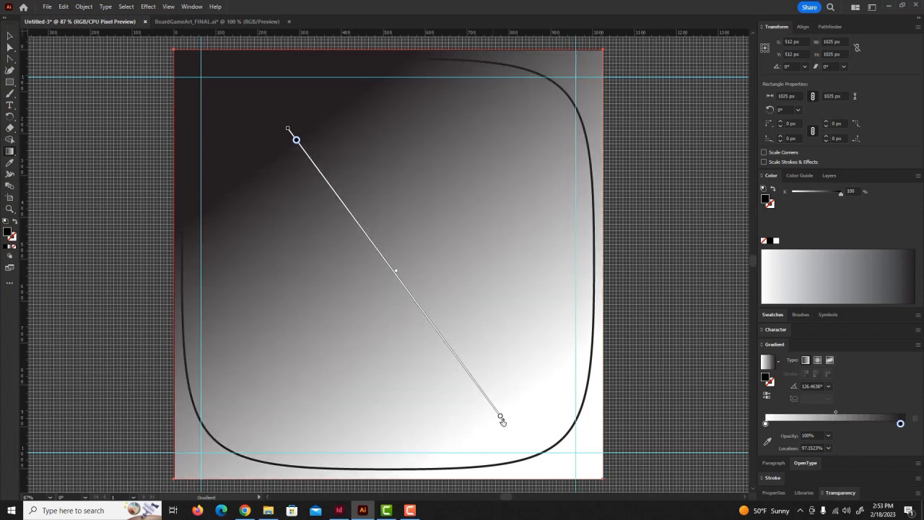
click(501, 418)
drag(200, 77, 588, 463)
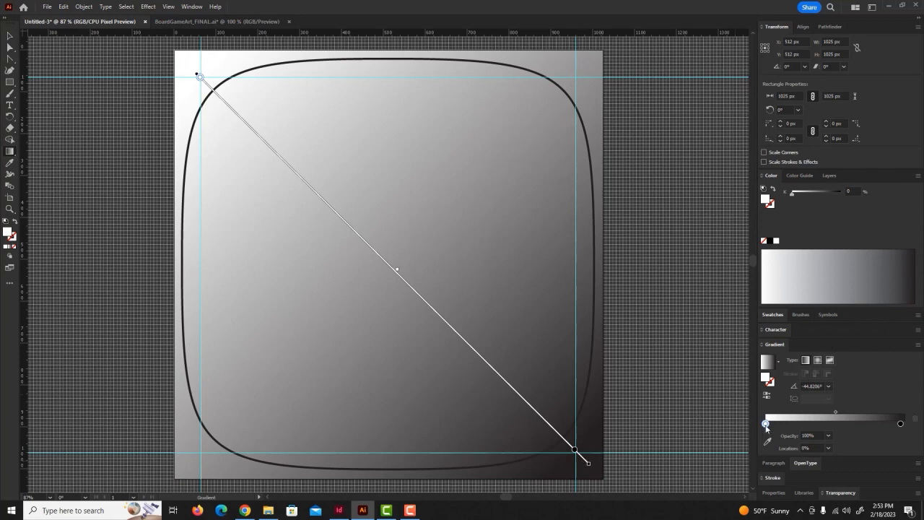
- Recolour the gradient in RGB mode, setting the light stop to yellow F9F200 and the black stop to orange-red FF3208
click(766, 425)
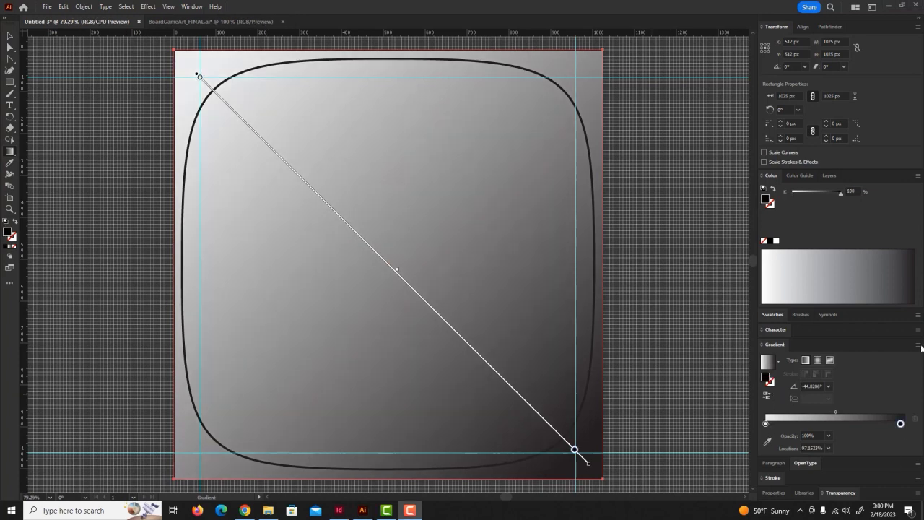
click(917, 176)
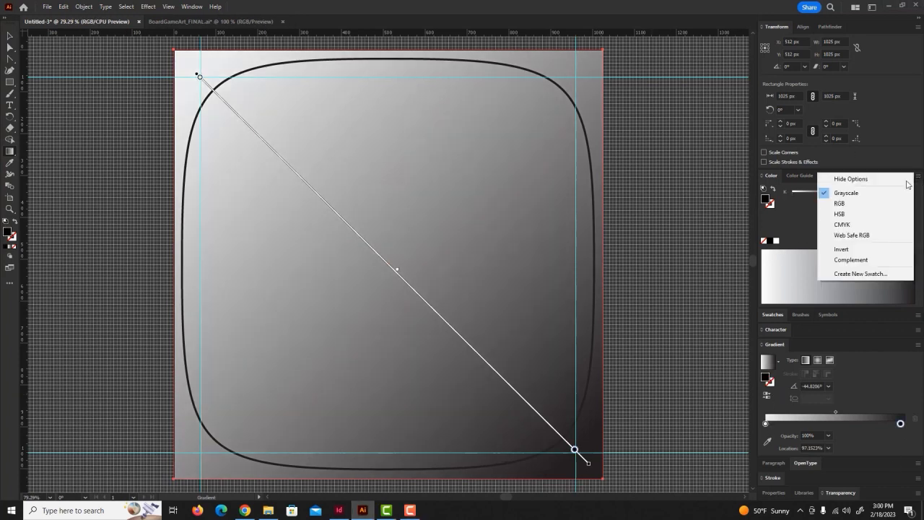
click(851, 202)
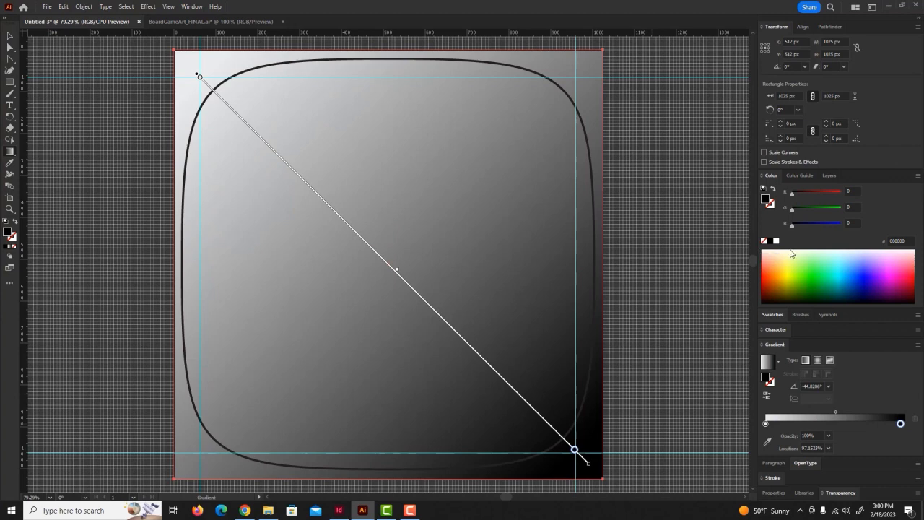
click(765, 423)
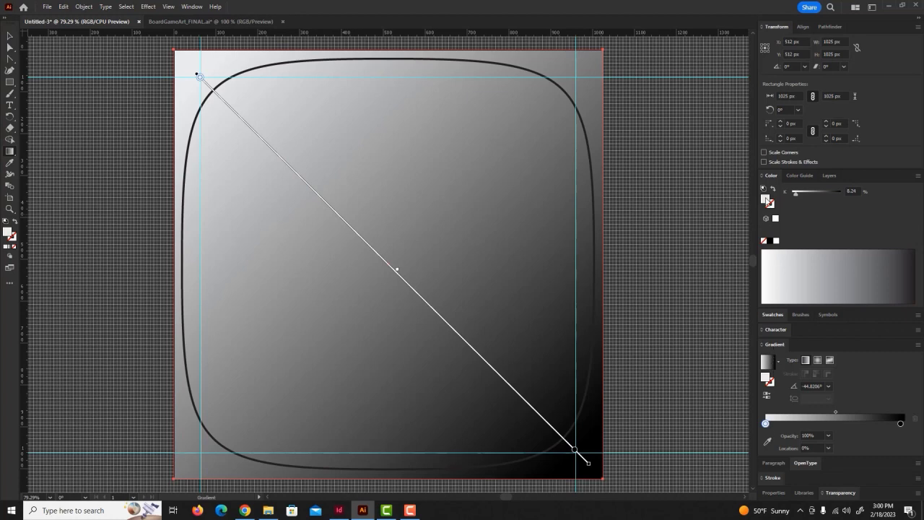
double_click(766, 200)
click(698, 170)
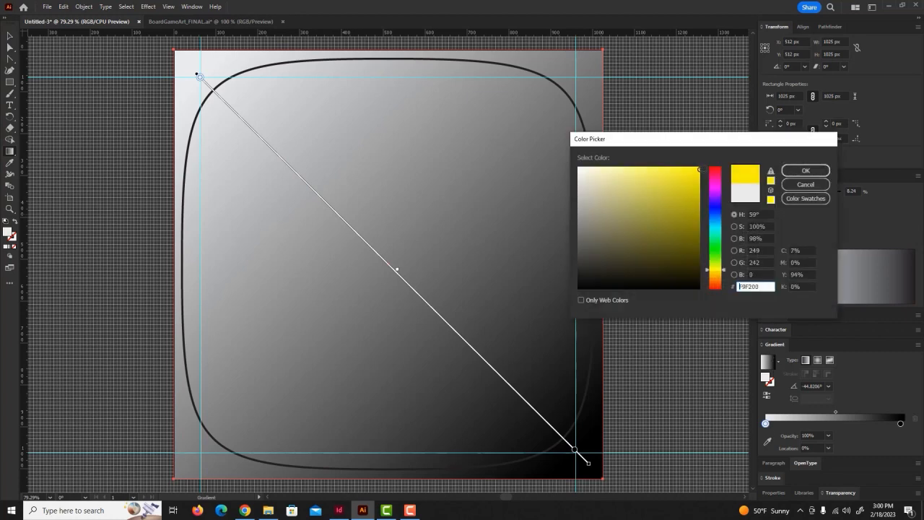
click(806, 171)
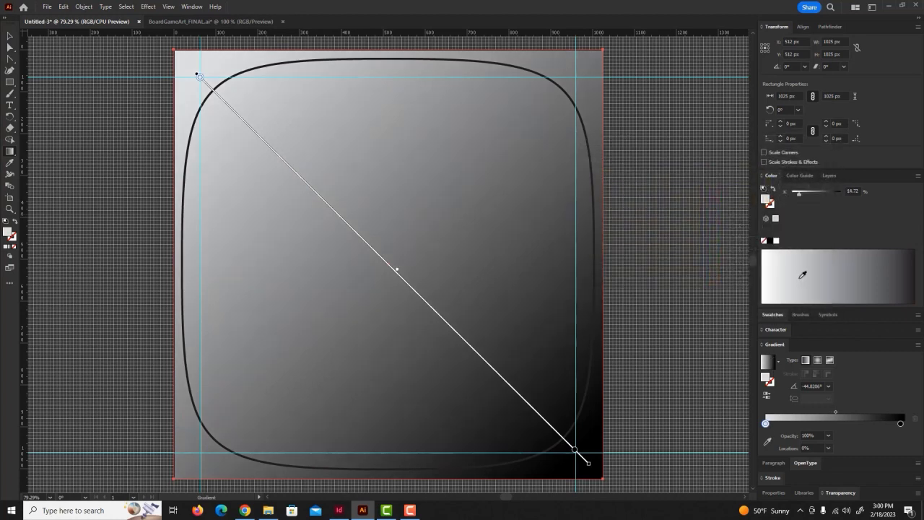
click(917, 176)
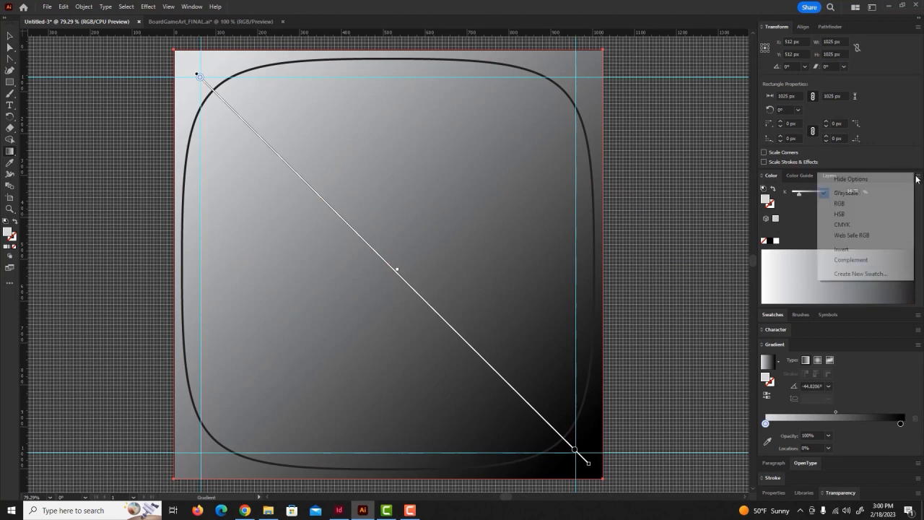
click(862, 207)
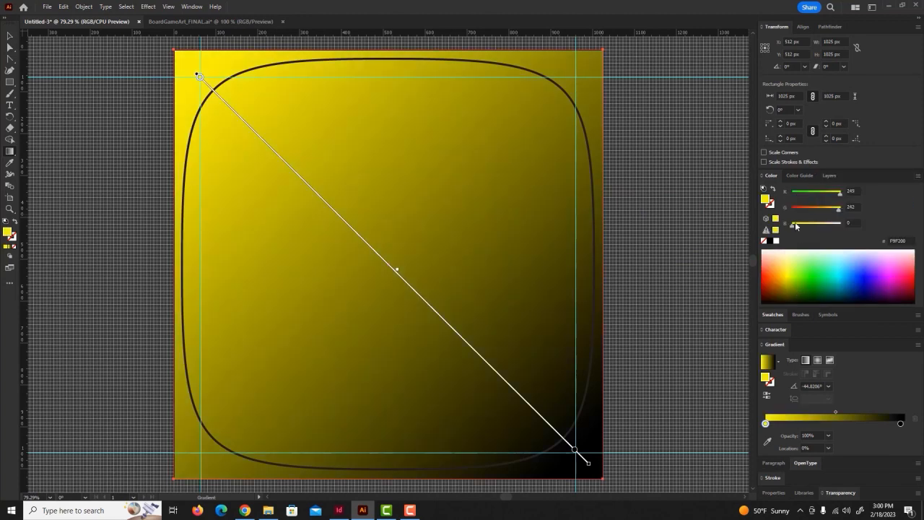
click(900, 423)
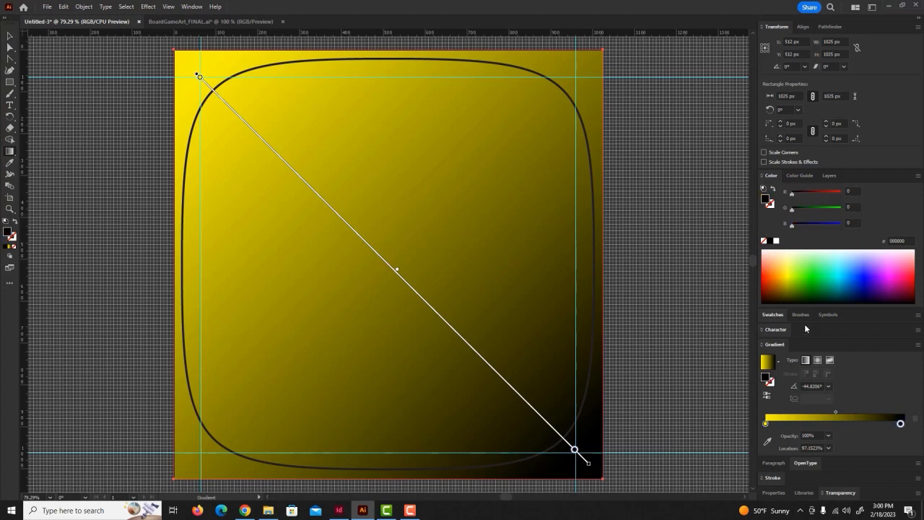
click(768, 271)
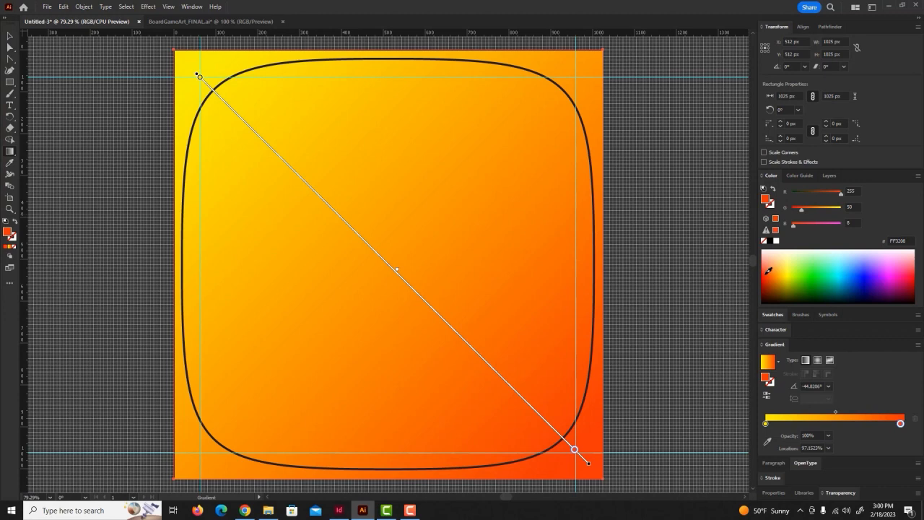
- Copy the multicolour star with the free-standing gradient from BoardGameArt_FINAL.ai and paste it into the Untitled-3 icon document
click(196, 21)
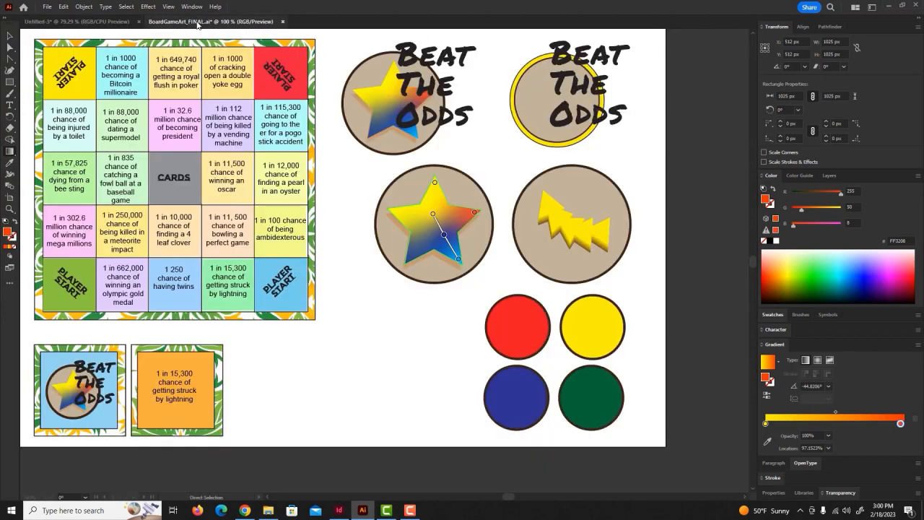
click(39, 22)
key(ctrl+Tab)
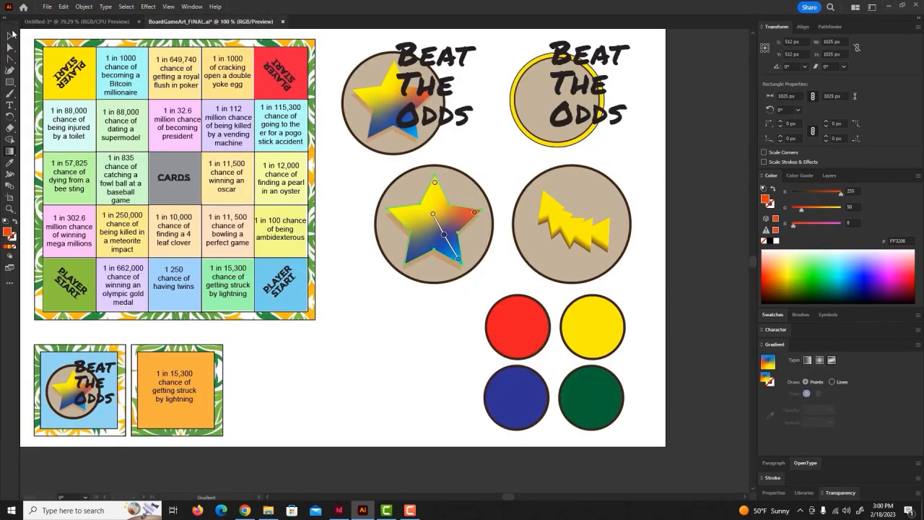
click(10, 35)
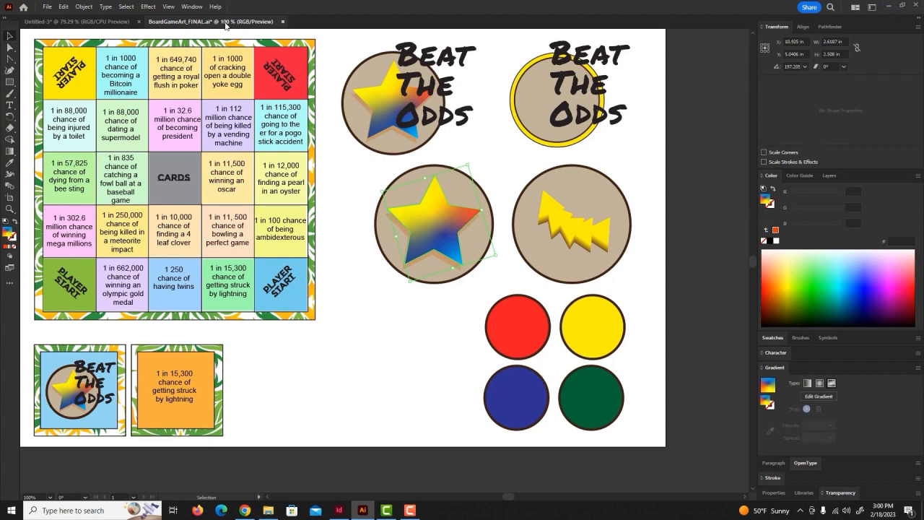
click(92, 24)
click(687, 194)
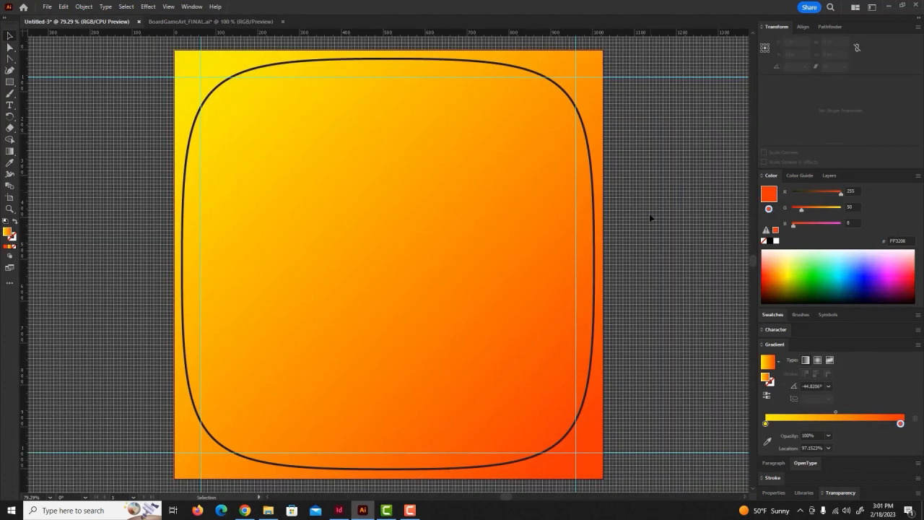
key(a)
key(v)
key(ctrl+v)
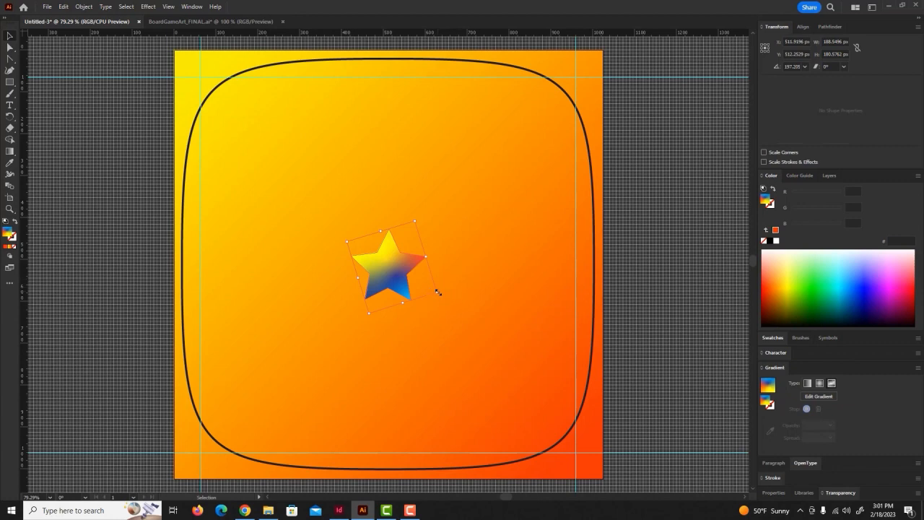
- Scale the star up proportionally to about 829 × 793 px and move it near the middle of the squircle guide
drag(437, 291, 653, 469)
drag(499, 360, 405, 275)
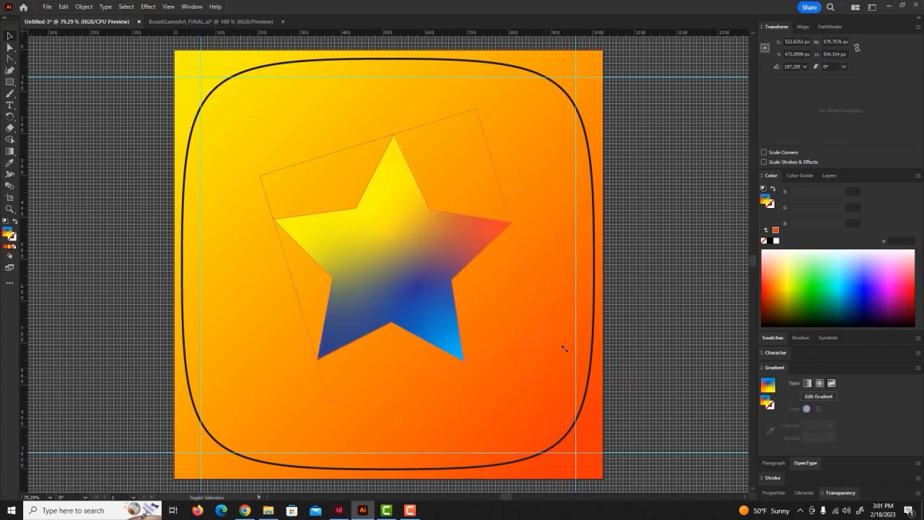
drag(490, 344, 407, 297)
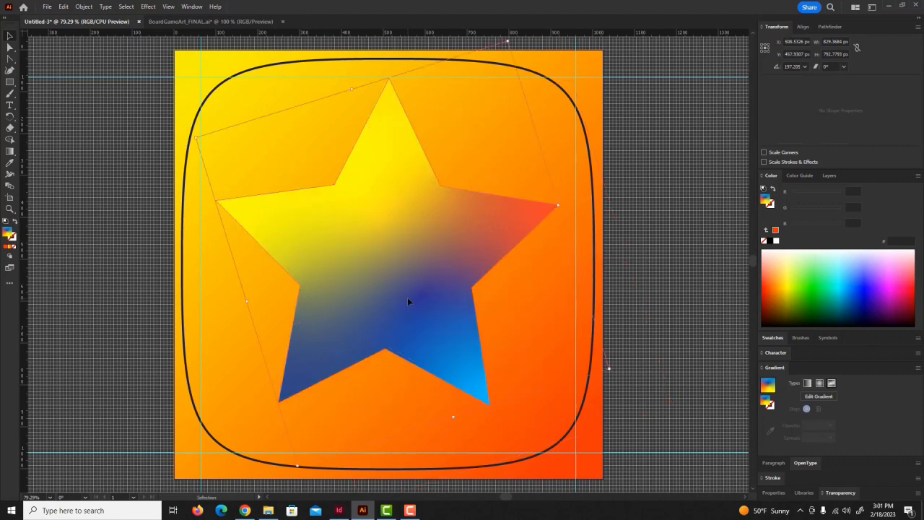
- Centre the star horizontally and vertically on the artboard, then deselect it
click(802, 28)
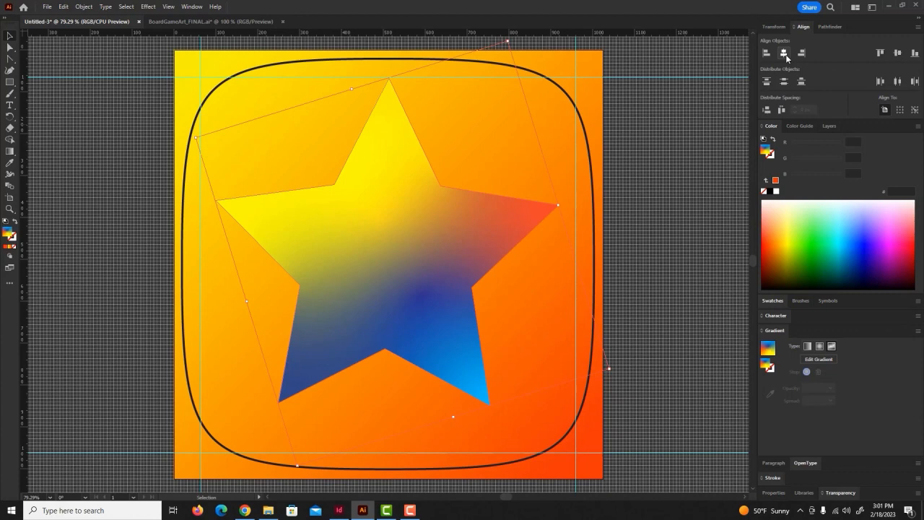
click(786, 55)
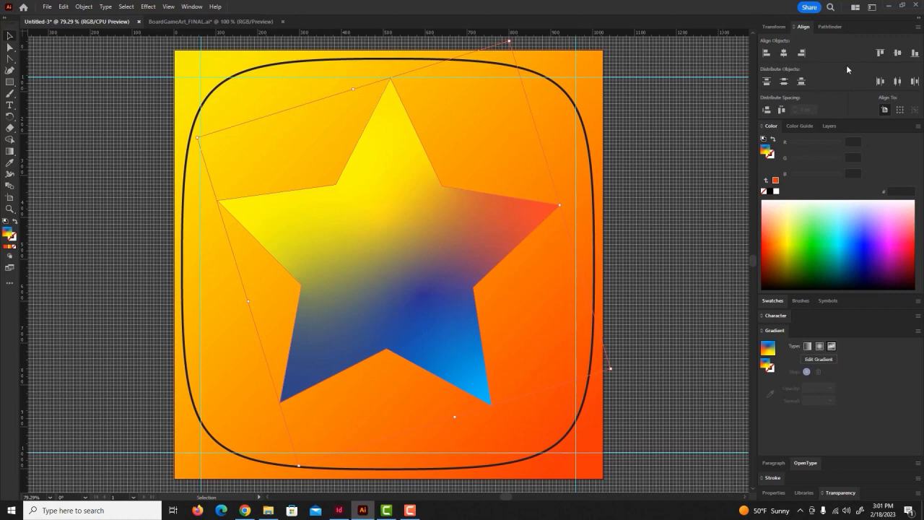
click(898, 53)
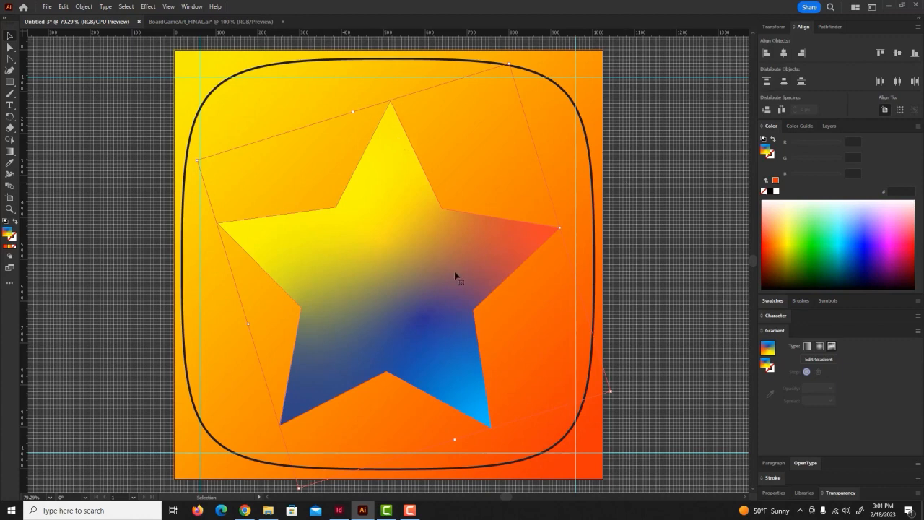
click(648, 256)
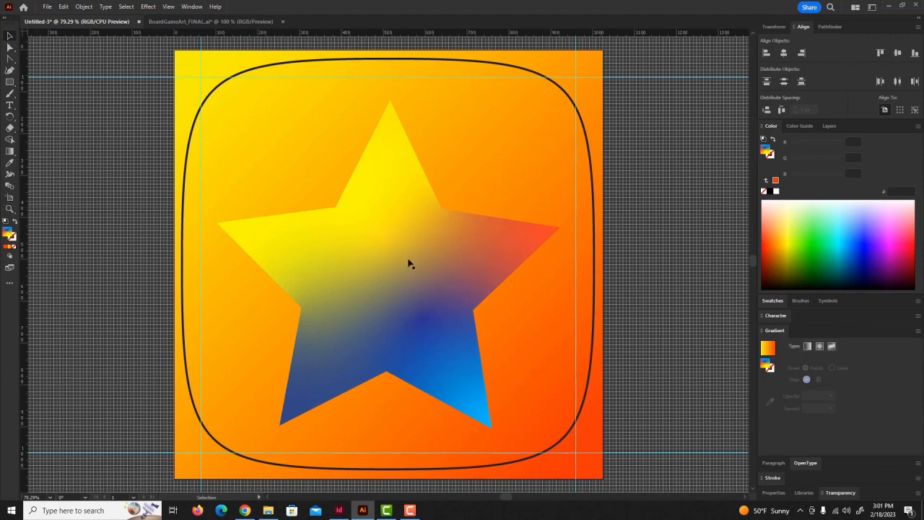
- Copy the star, paste the duplicate in front, and move it horizontally to the left, partly off the artboard
click(395, 282)
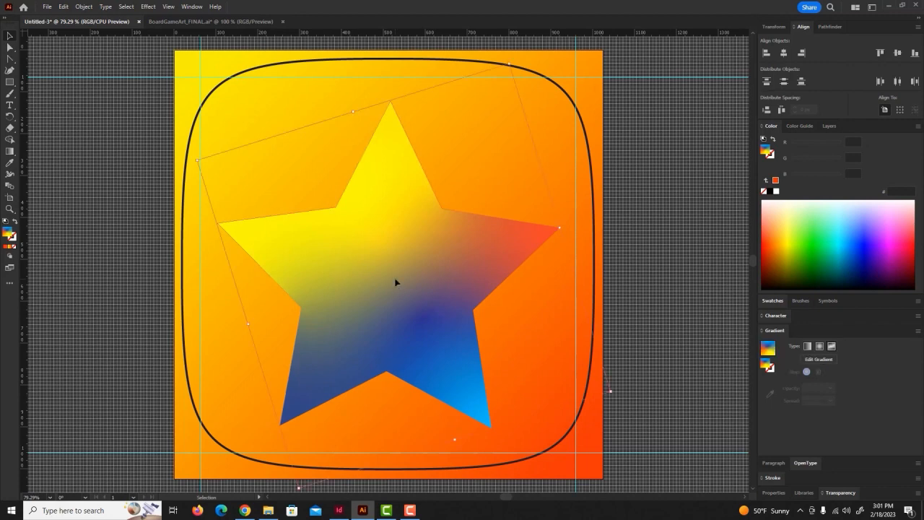
click(66, 8)
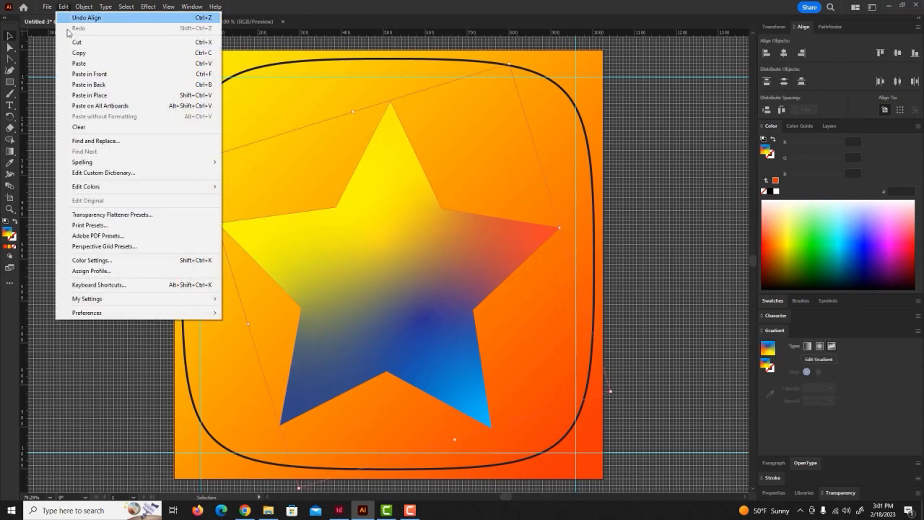
click(82, 55)
click(66, 9)
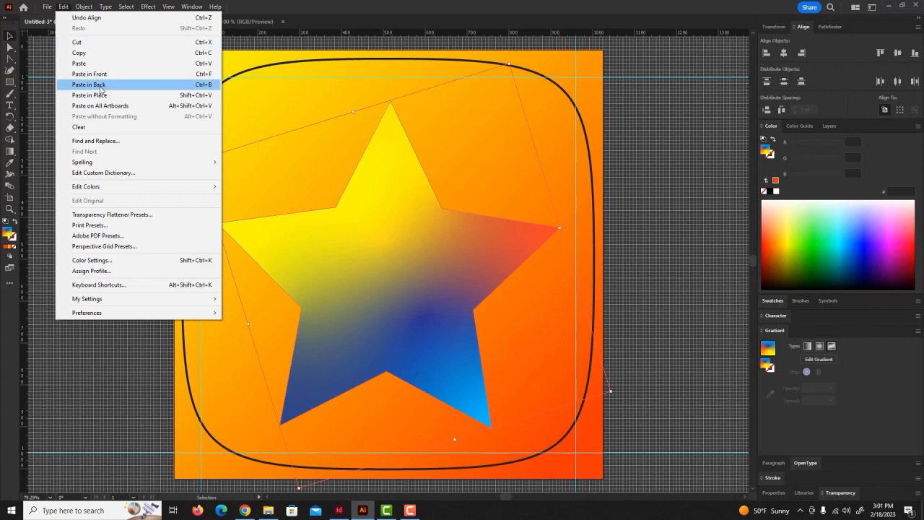
click(115, 75)
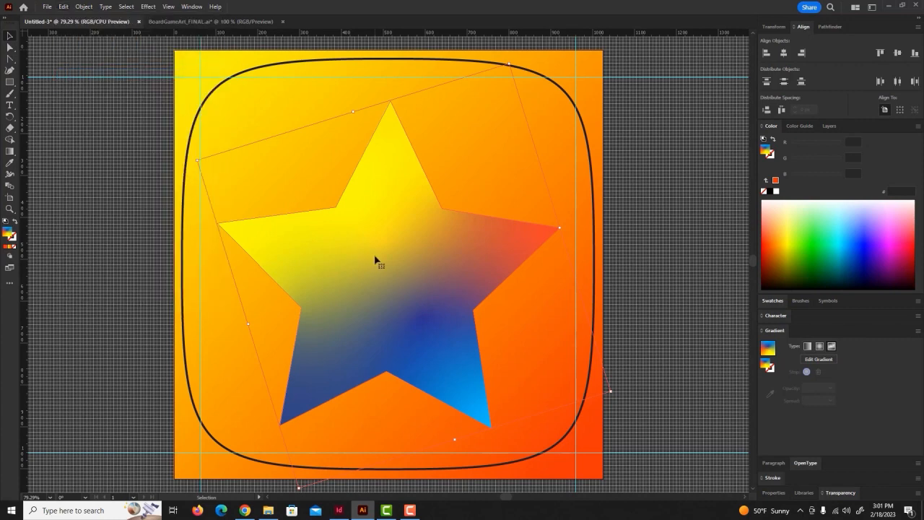
drag(406, 262, 288, 260)
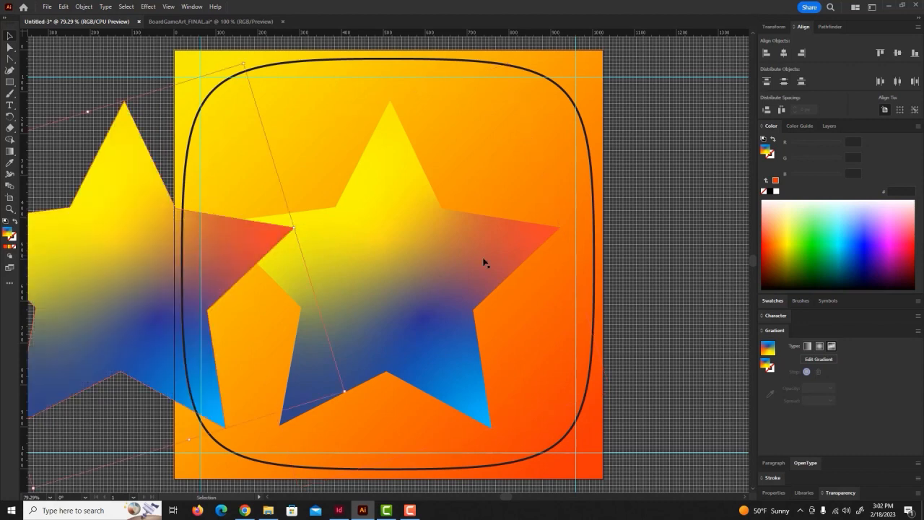
- Zoom out to 50% and fill the centred star with solid cyan 0AF8FF
click(9, 210)
alt+click(396, 270)
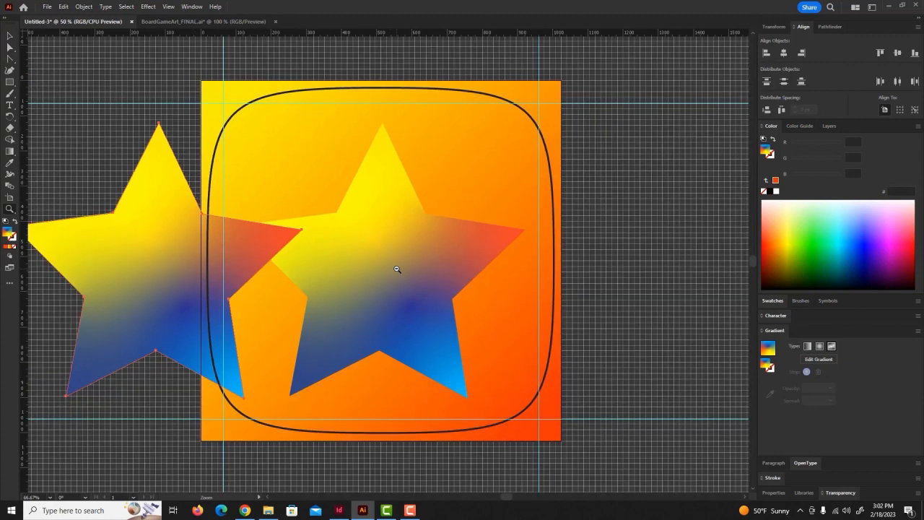
alt+click(396, 269)
click(11, 37)
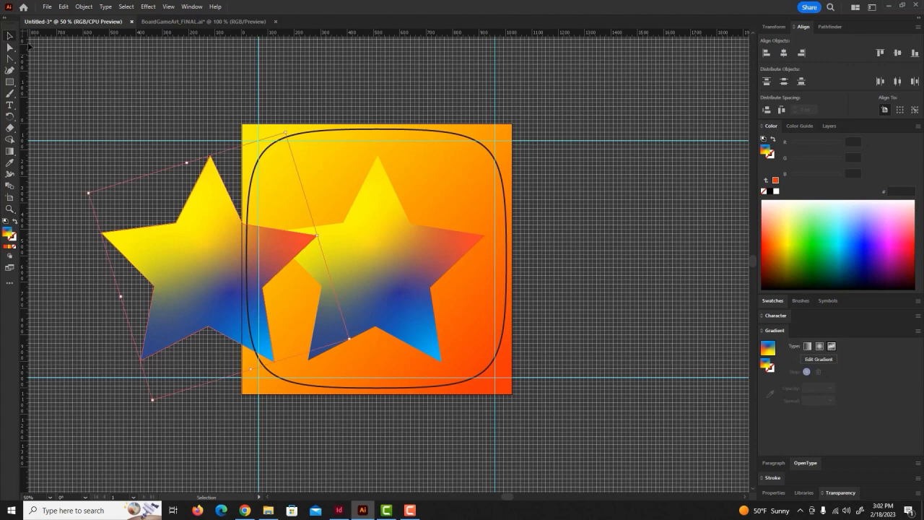
click(396, 251)
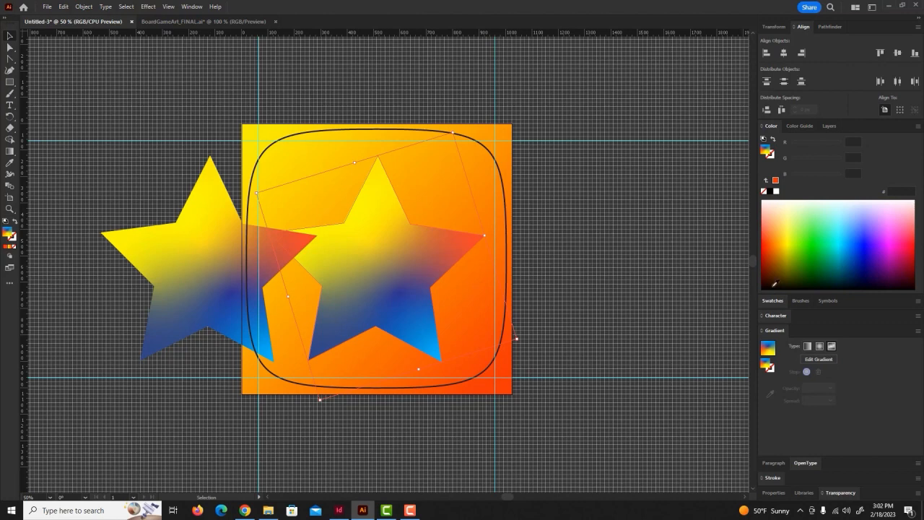
click(841, 238)
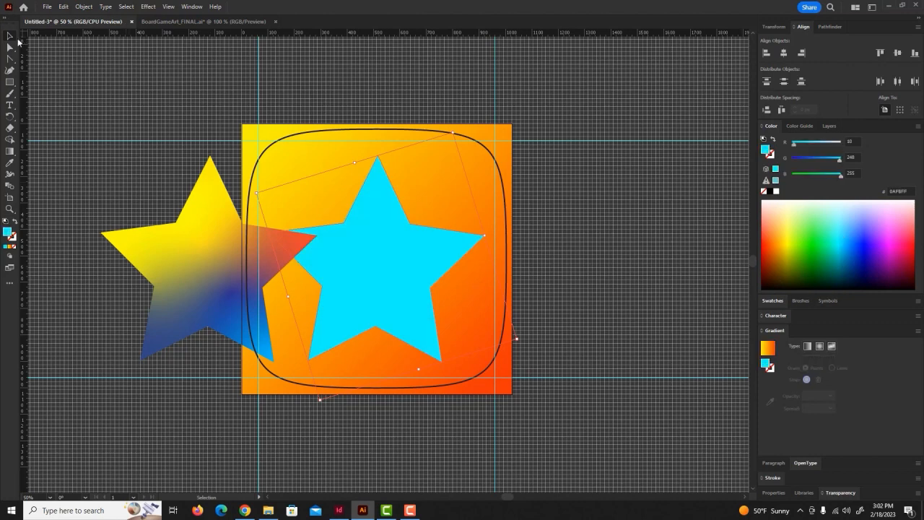
- Copy the cyan star, paste it in front, and move the duplicate diagonally down past the artboard's lower-right corner
click(62, 8)
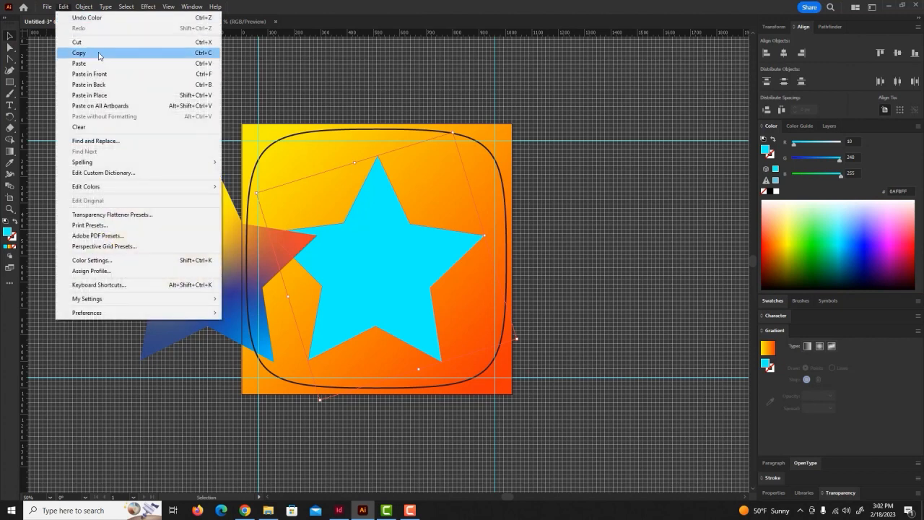
click(65, 8)
click(66, 9)
click(130, 74)
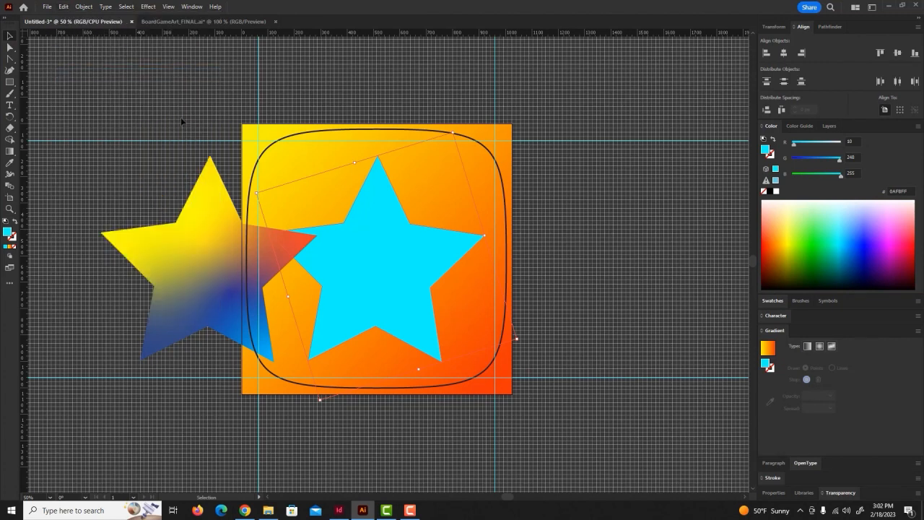
drag(382, 267, 561, 438)
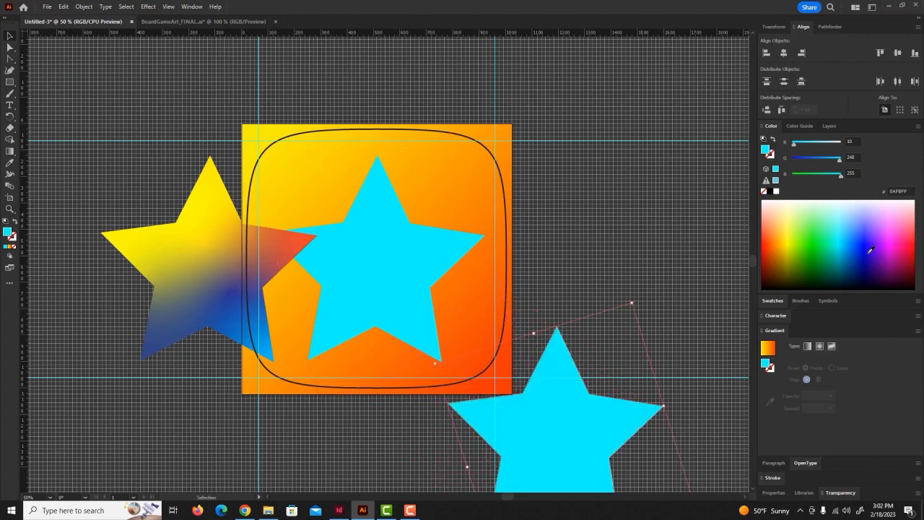
- Fill the duplicate star with a solid dark blue and deselect it
click(872, 249)
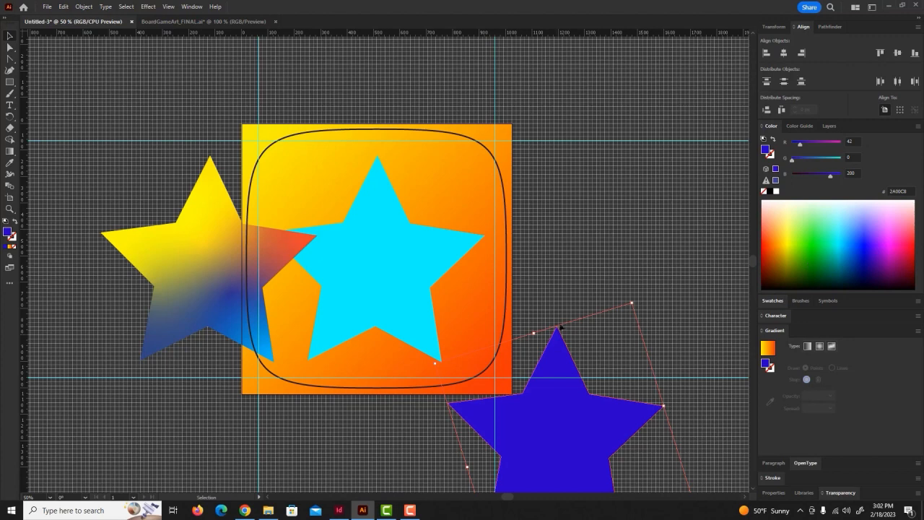
click(857, 257)
click(544, 176)
- Try blending the centred cyan star with the dark blue duplicate, and undo the blend
click(419, 283)
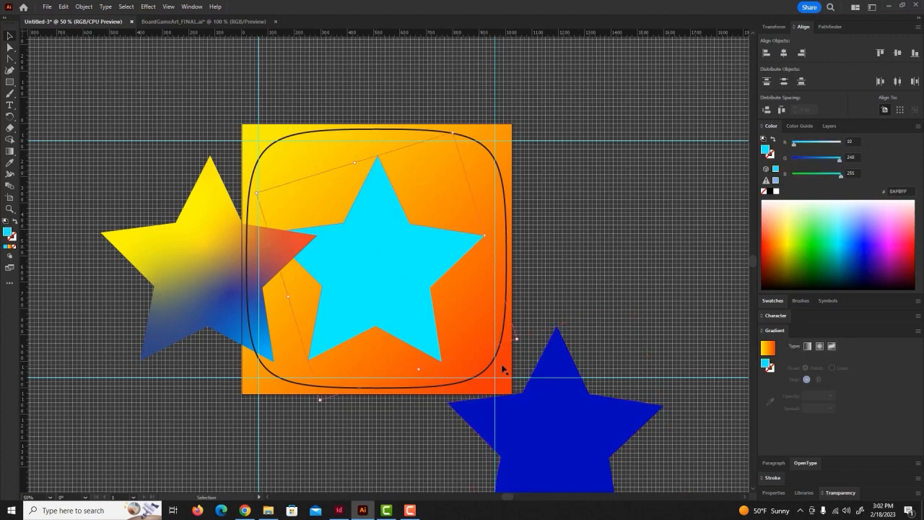
shift+click(595, 415)
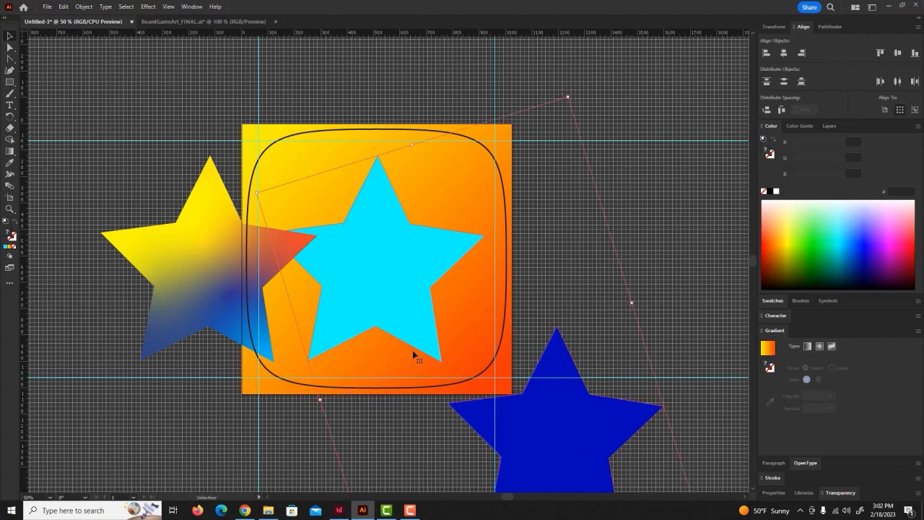
click(9, 186)
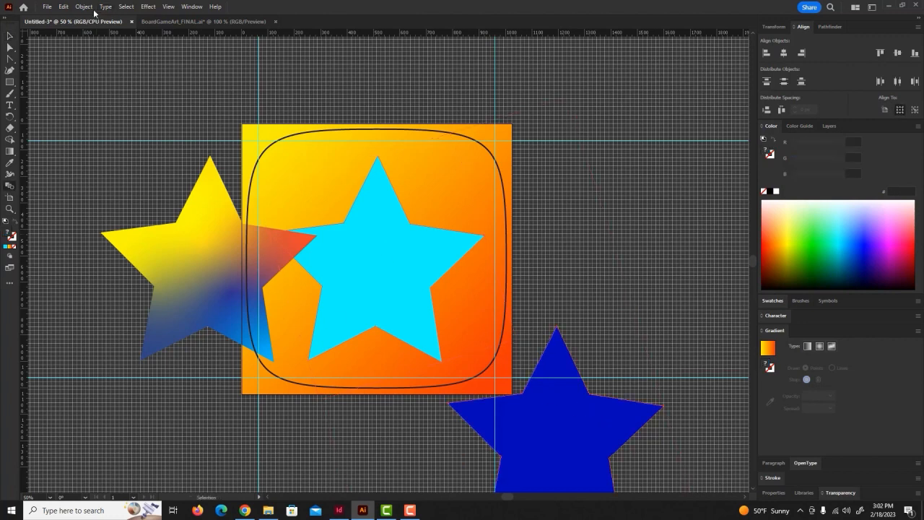
click(93, 8)
mouse_move(133, 301)
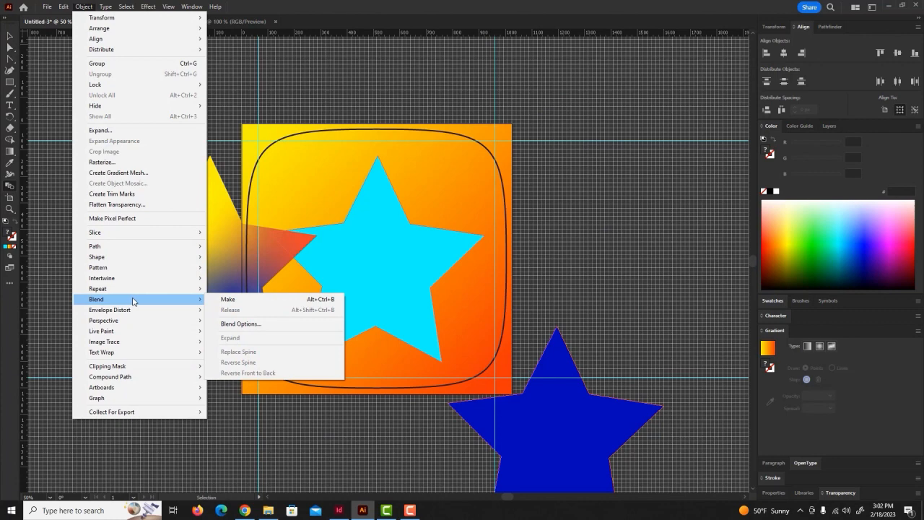
click(257, 302)
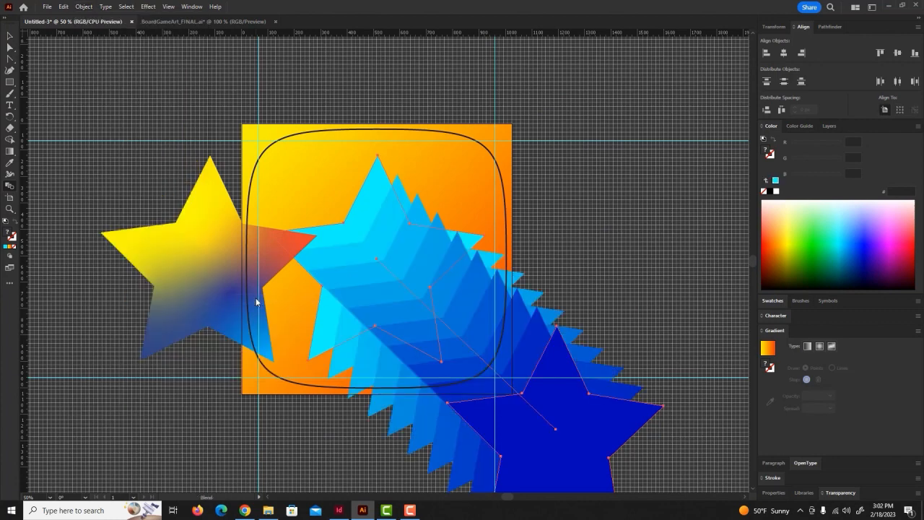
key(ctrl+z)
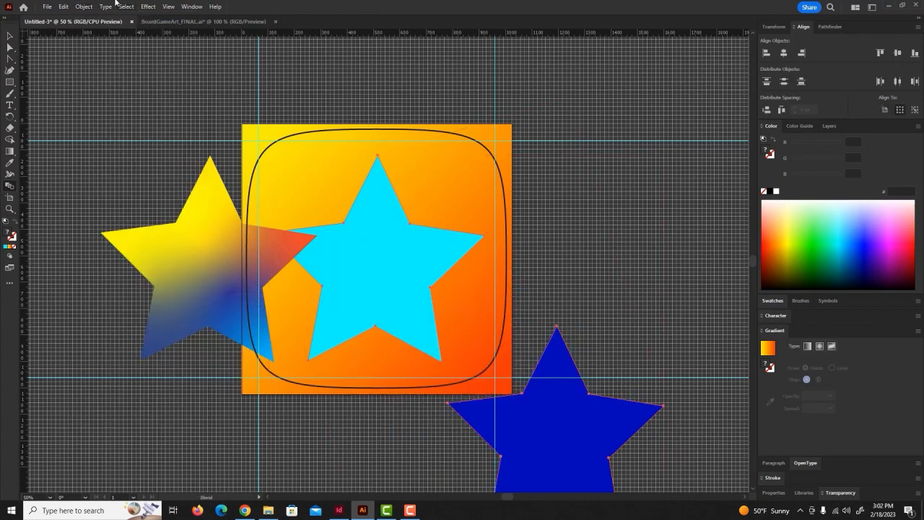
- Set the blend spacing to Smooth Color in the Blend Options
click(92, 9)
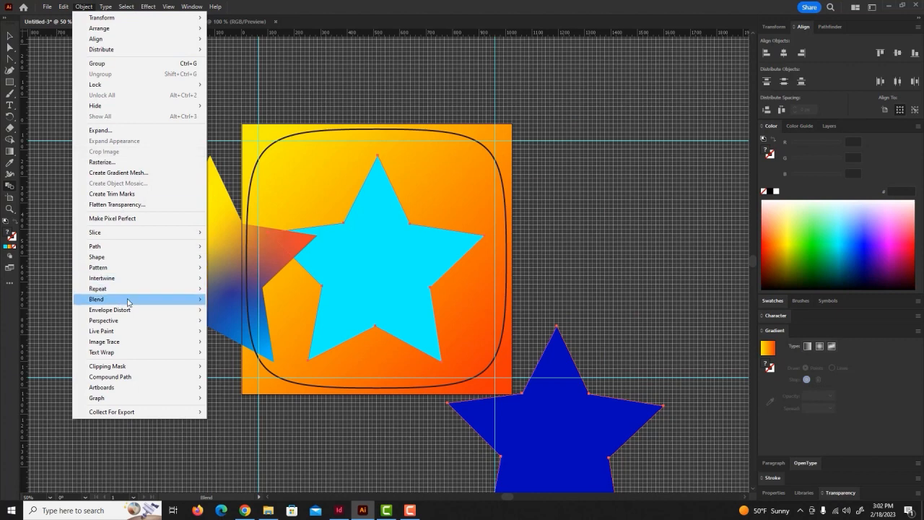
mouse_move(133, 302)
click(238, 324)
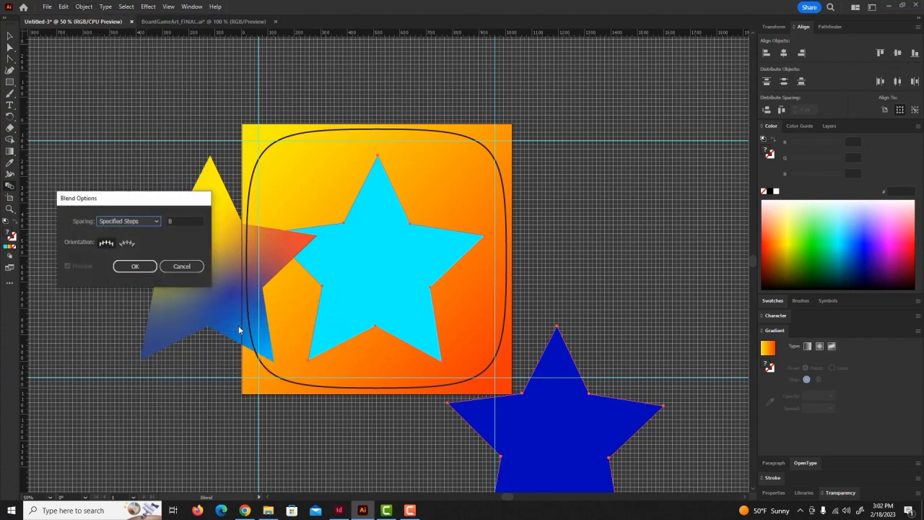
click(148, 221)
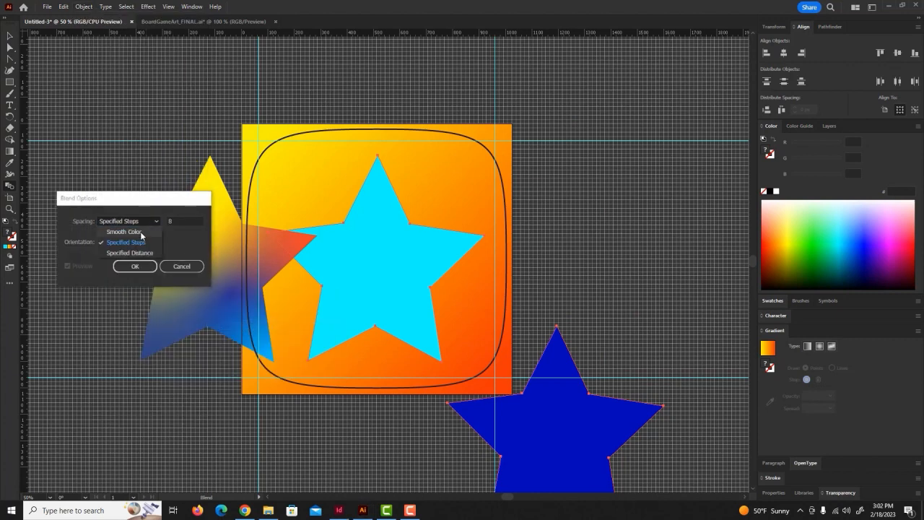
click(141, 234)
click(144, 268)
- Make a smooth colour blend between the cyan star and the dark blue star, then deselect it
click(84, 6)
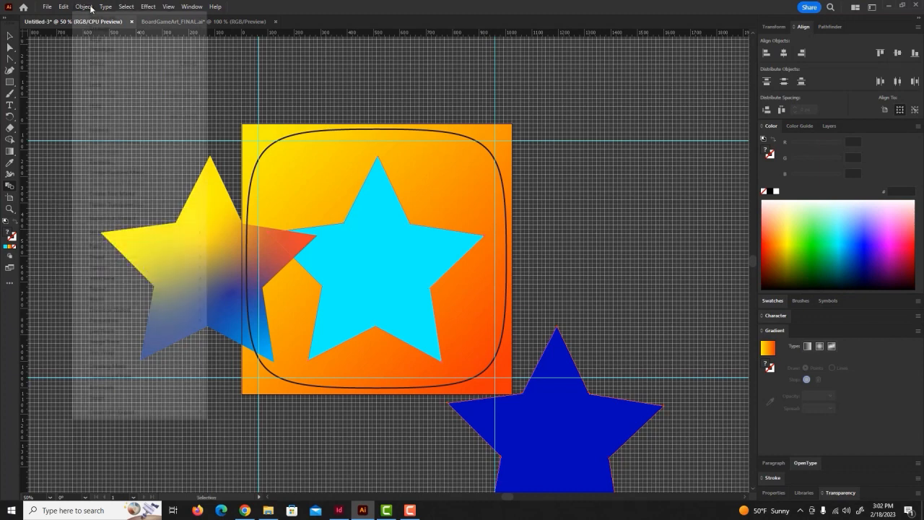
mouse_move(185, 296)
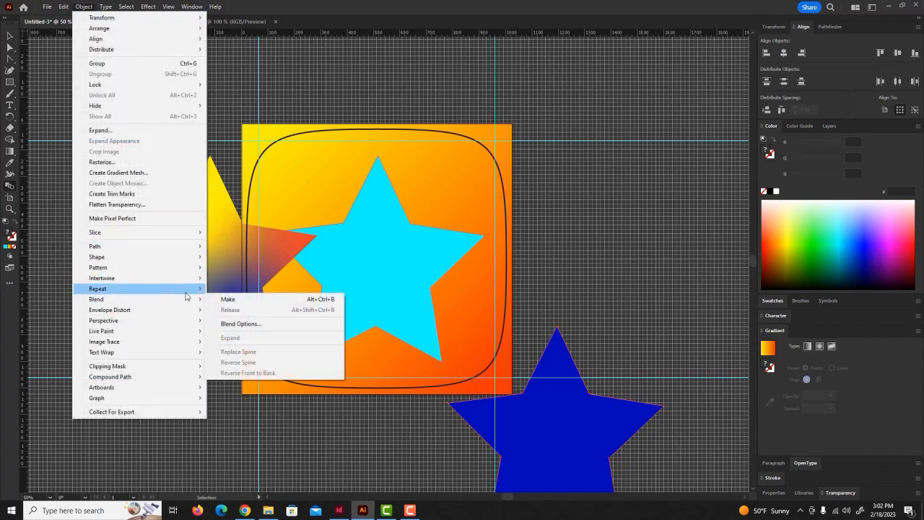
click(227, 300)
click(10, 36)
click(95, 70)
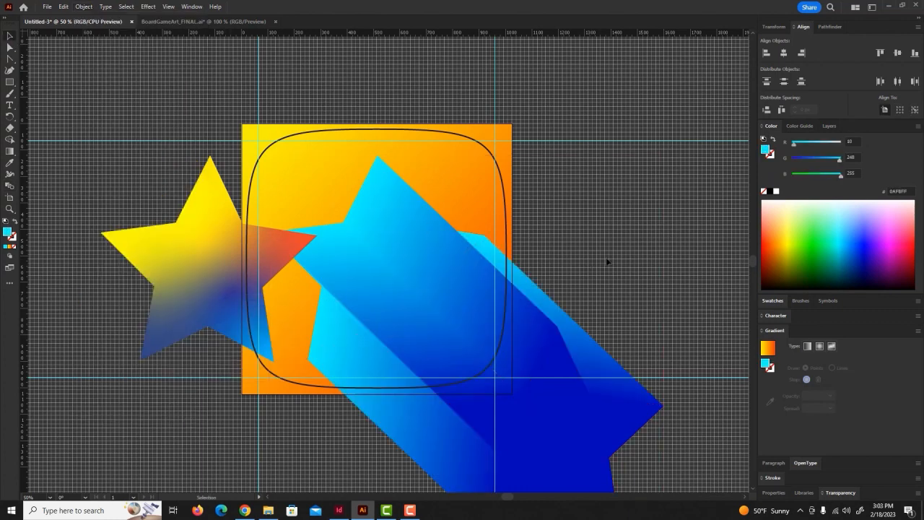
- Release the star blend back into two separate stars
click(578, 335)
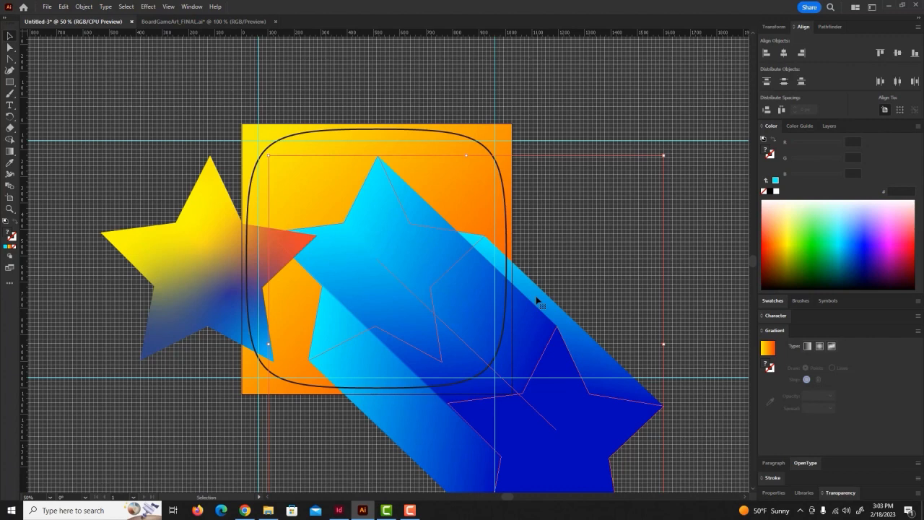
key(a)
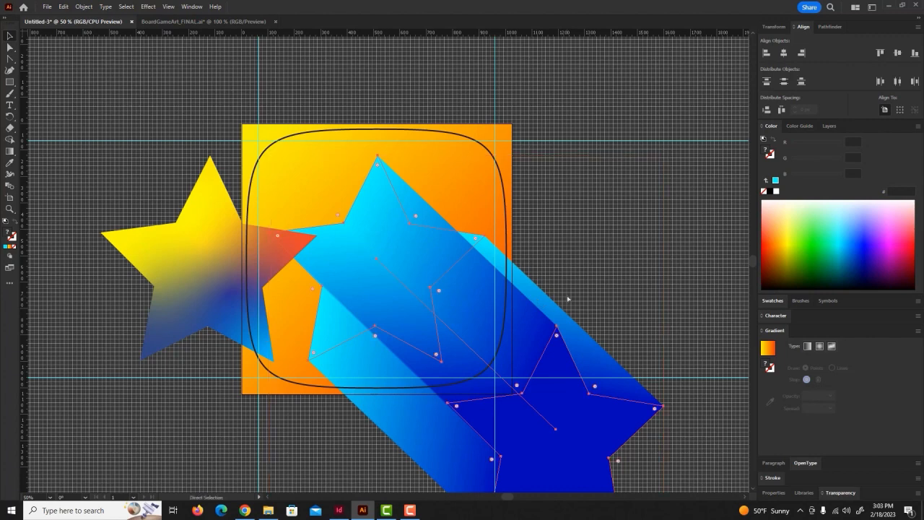
key(ctrl+alt+shift+b)
key(v)
- Fill the centred star with dark blue 1F00CB and the off-artboard duplicate with light cyan
click(404, 265)
click(871, 249)
click(638, 356)
click(592, 413)
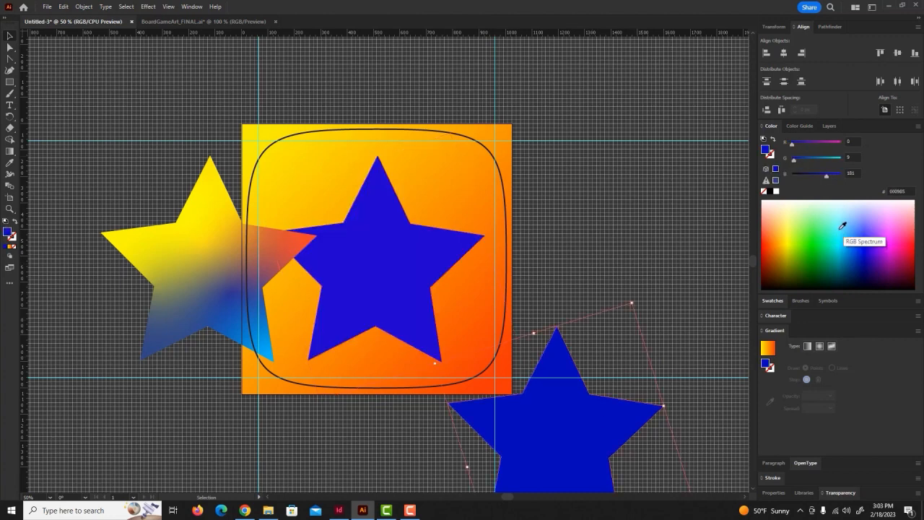
click(842, 225)
- Blend the dark blue centred star with the light cyan duplicate, then deselect the blend
shift+click(415, 257)
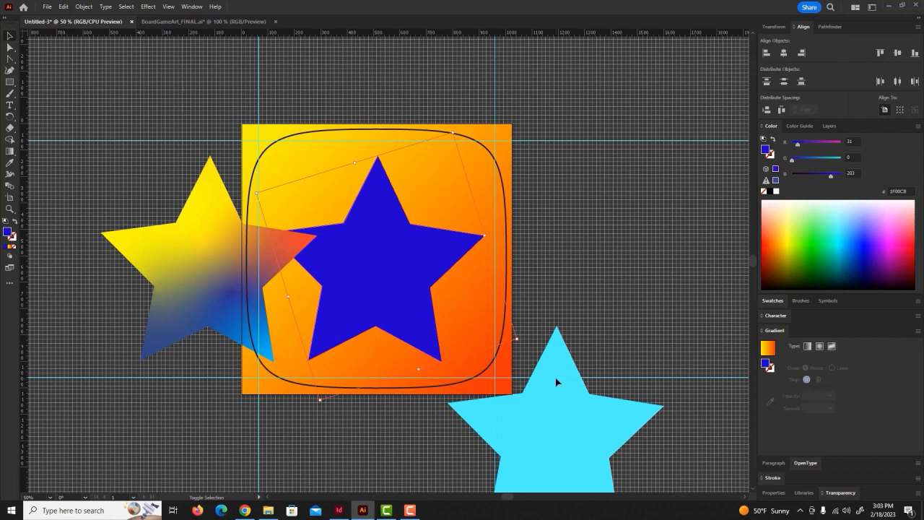
click(83, 7)
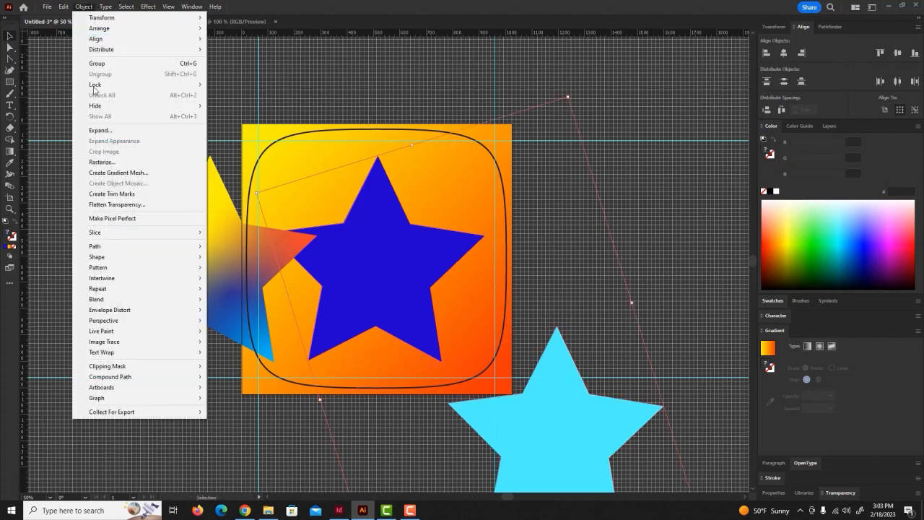
mouse_move(119, 299)
click(235, 298)
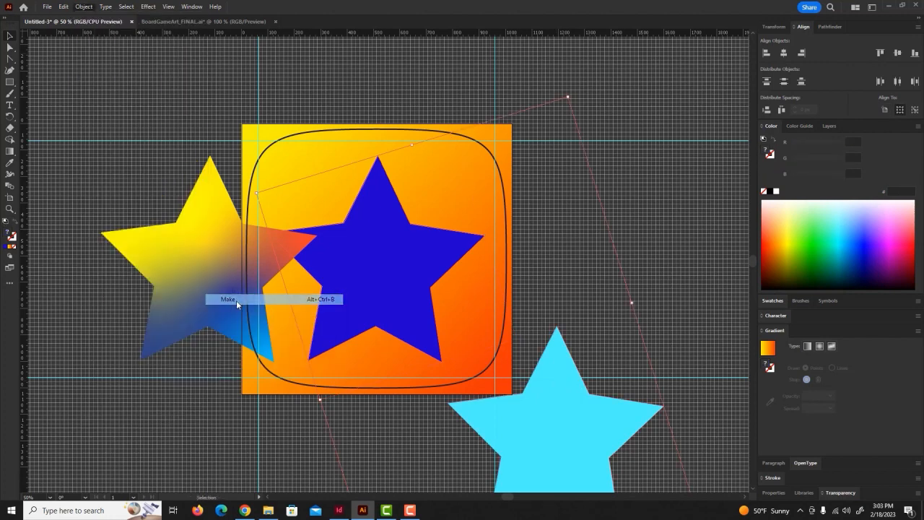
click(567, 93)
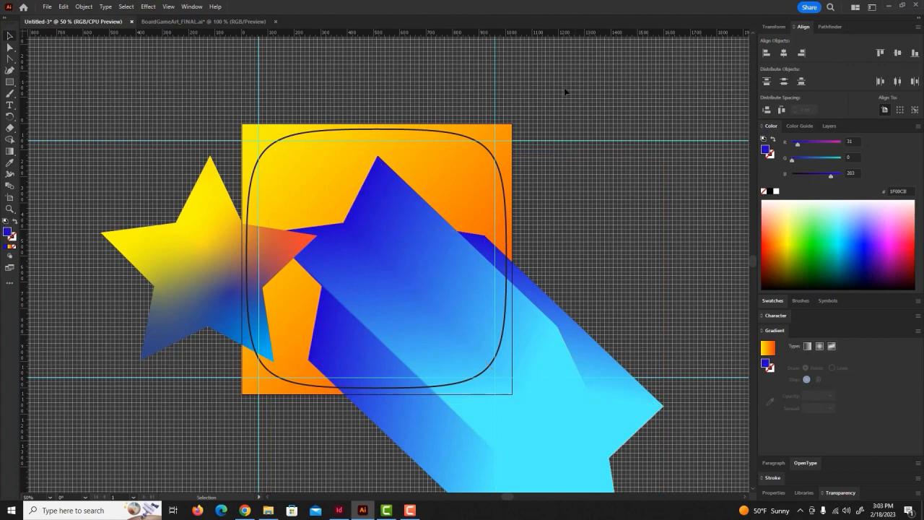
- Move the multicolour gradient star over the blend's upper end, centre it horizontally and vertically on the artboard, and deselect it
click(195, 267)
drag(349, 256, 367, 254)
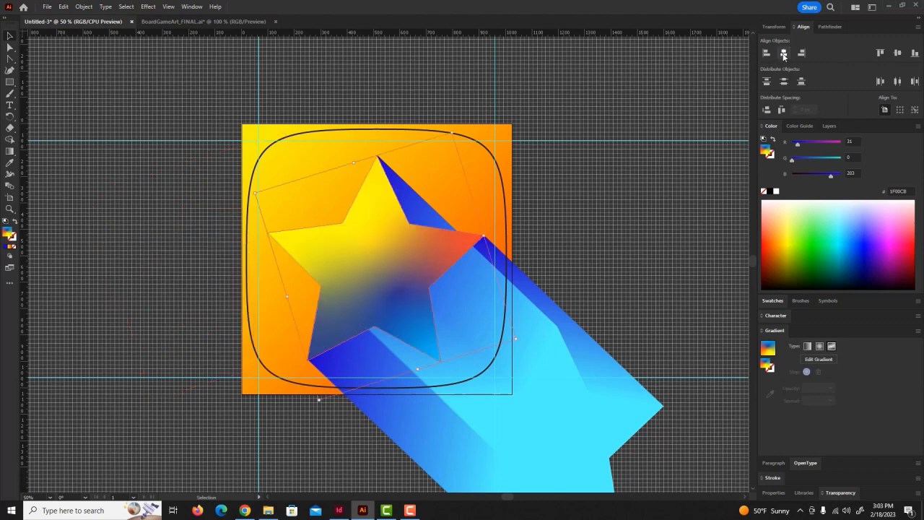
click(897, 53)
click(663, 201)
- Reduce the opacity of the star blend to 50% and deselect it
click(622, 408)
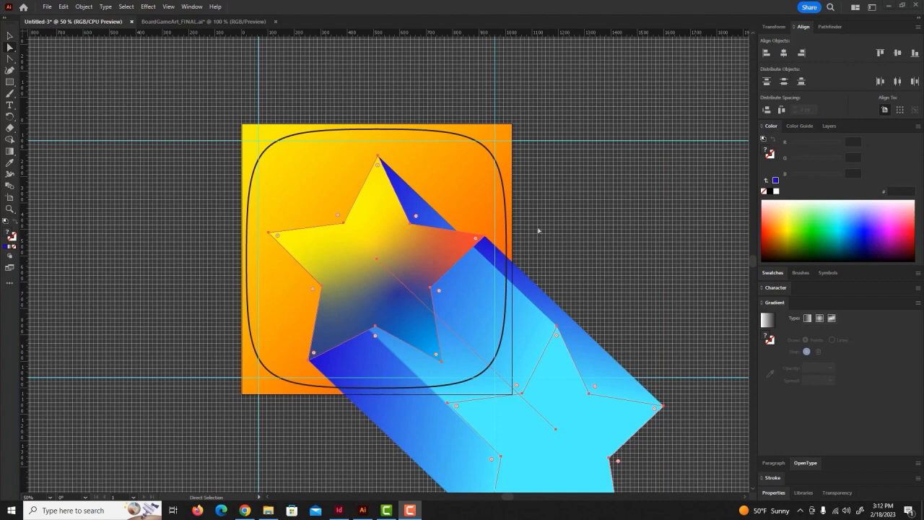
click(545, 227)
click(531, 289)
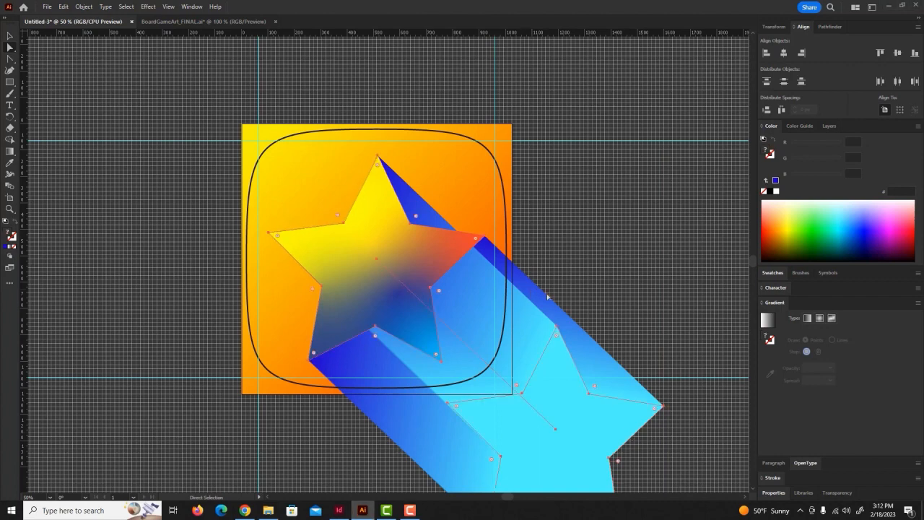
click(773, 492)
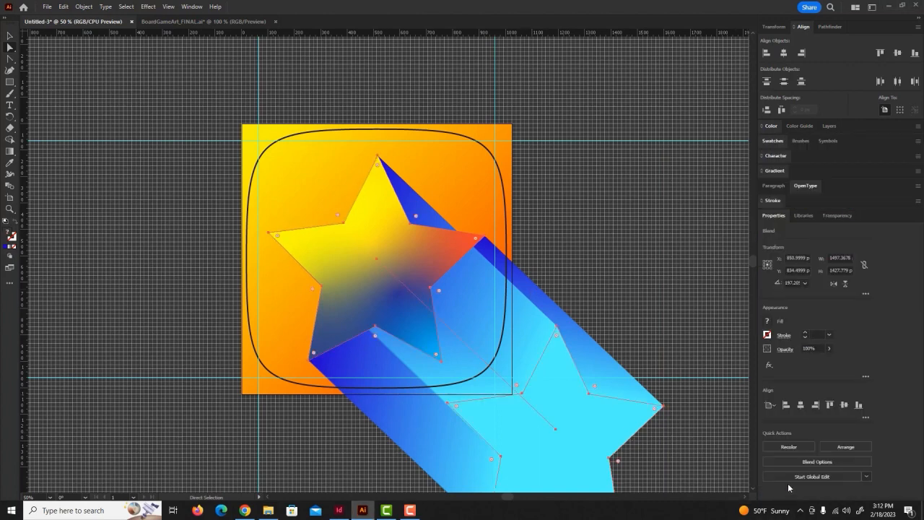
click(193, 8)
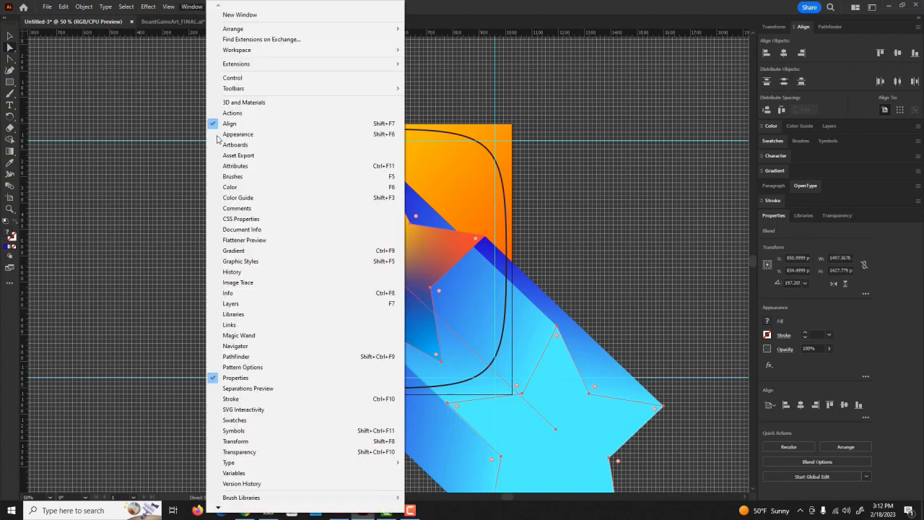
click(524, 7)
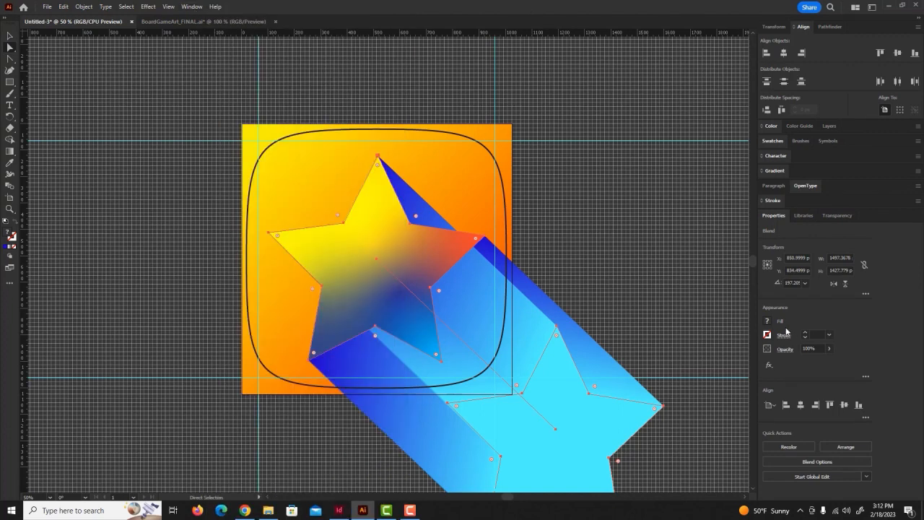
click(828, 348)
drag(830, 361, 810, 361)
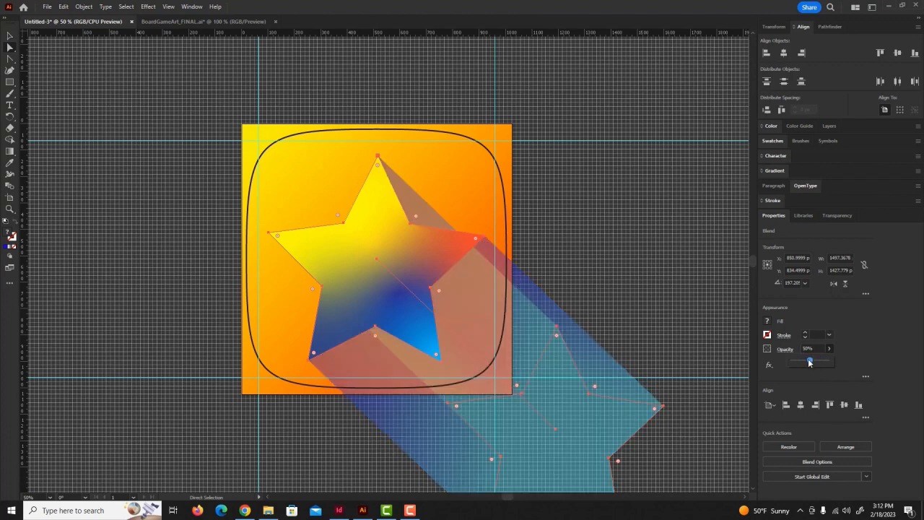
click(610, 272)
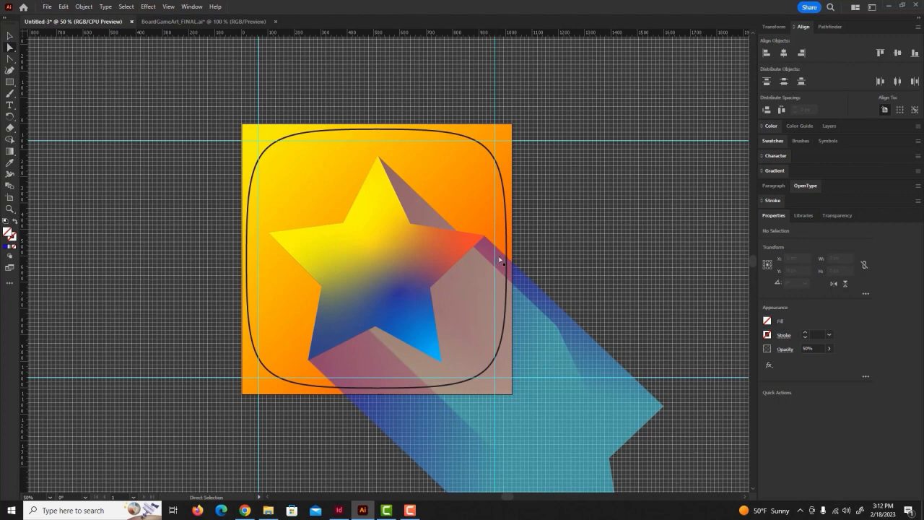
- Hide Layer 1 with the squircle guide, leaving the Art layer visible
click(829, 127)
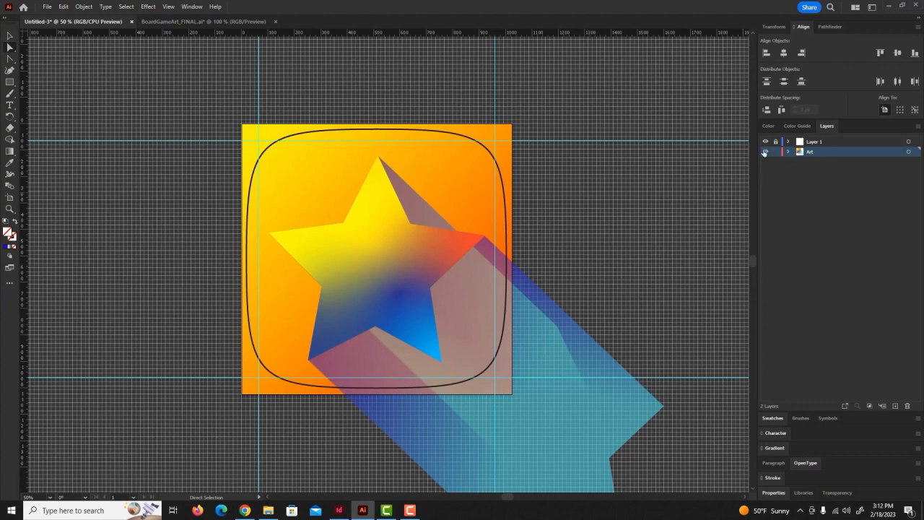
click(764, 143)
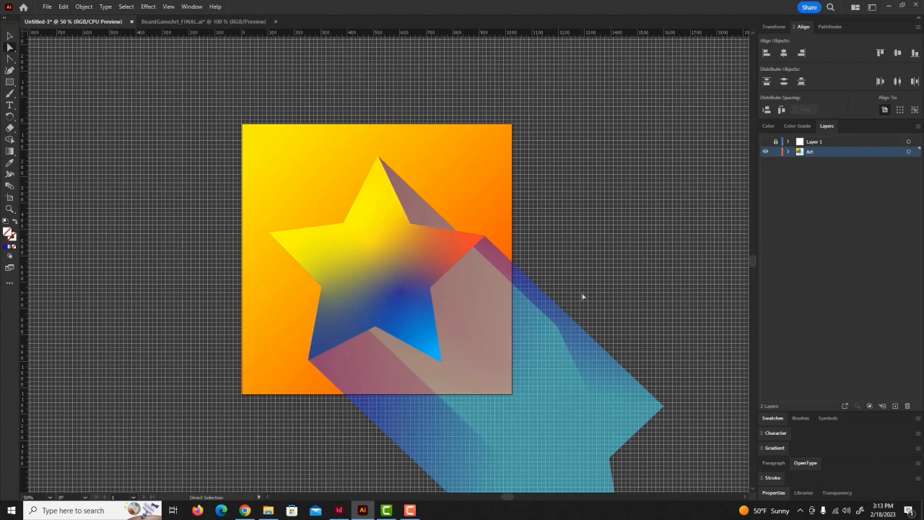
click(84, 7)
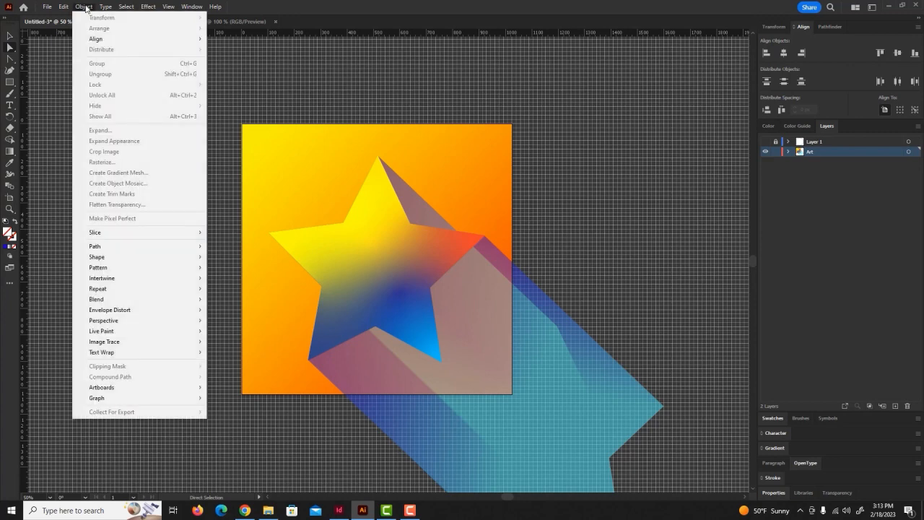
click(463, 7)
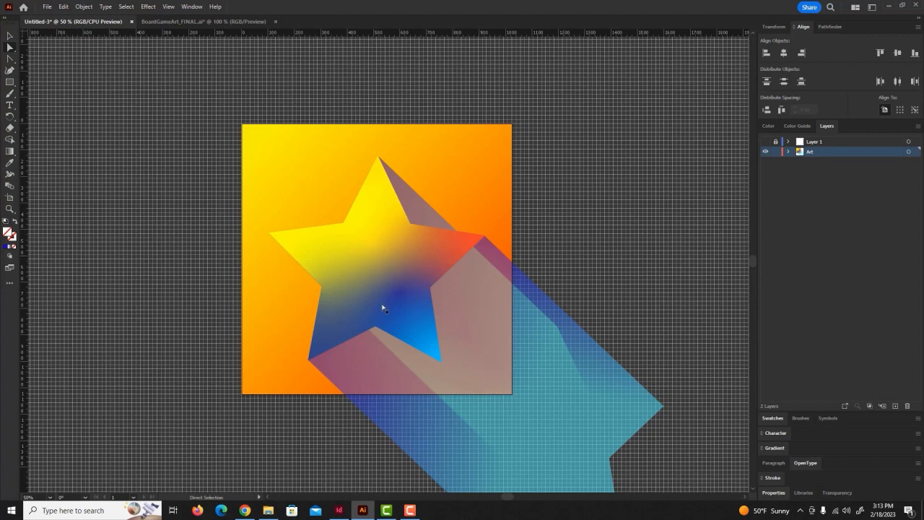
click(179, 22)
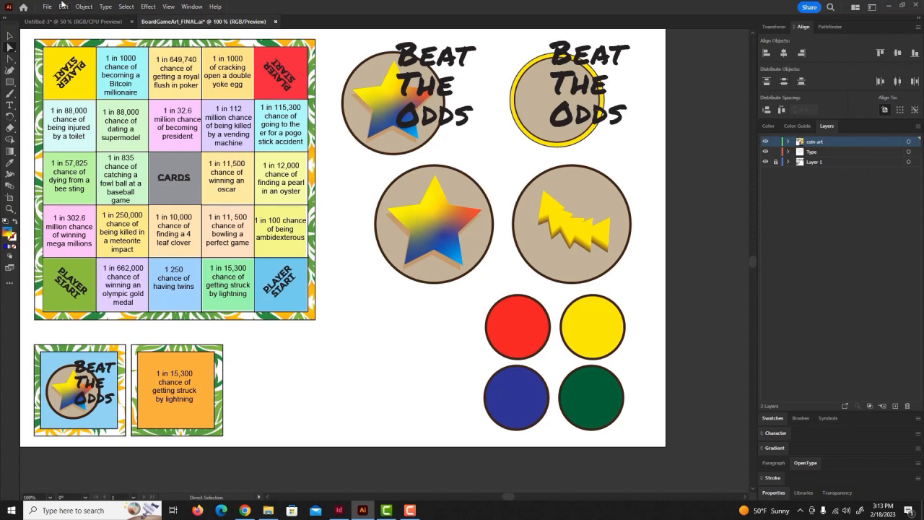
click(86, 23)
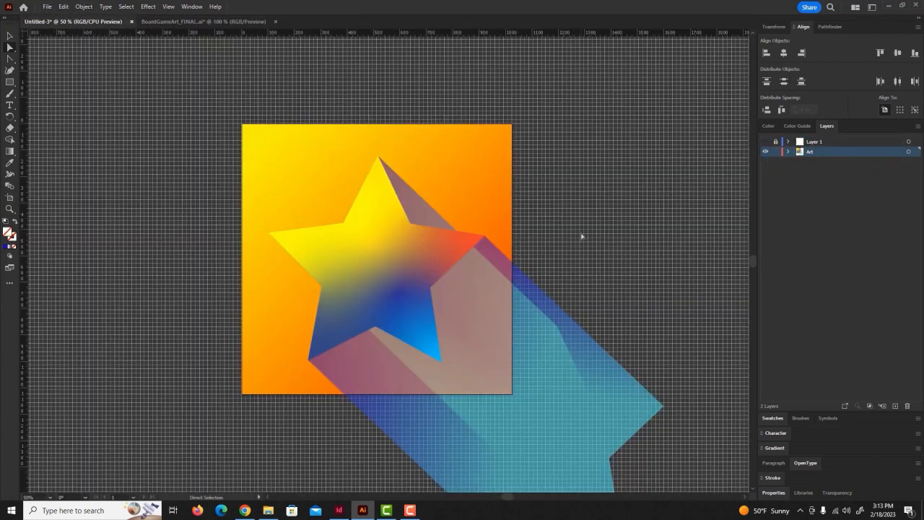
- Open Export for Screens for the star artboard and review its list of PNG export scales
click(46, 8)
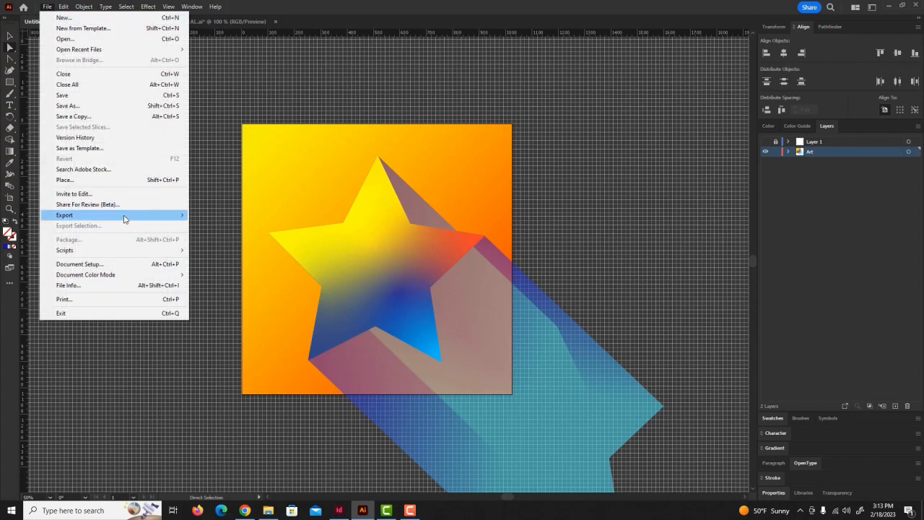
mouse_move(125, 215)
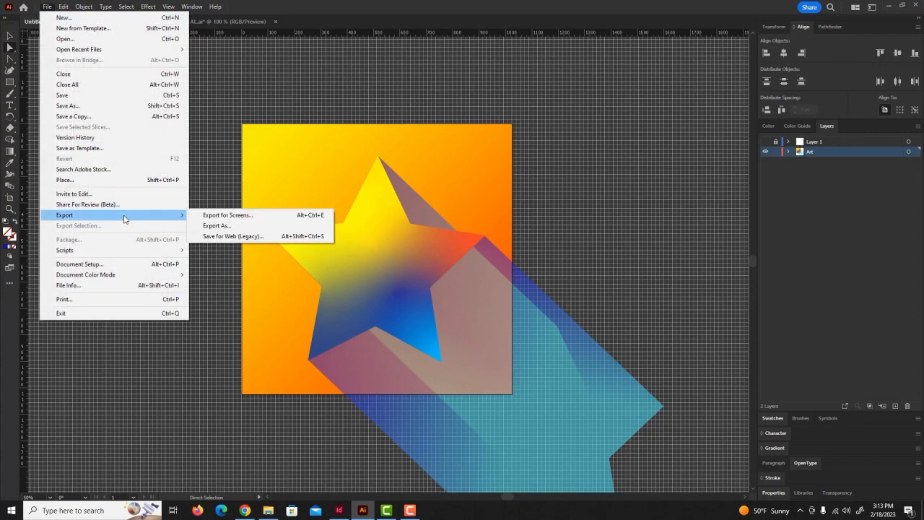
click(226, 217)
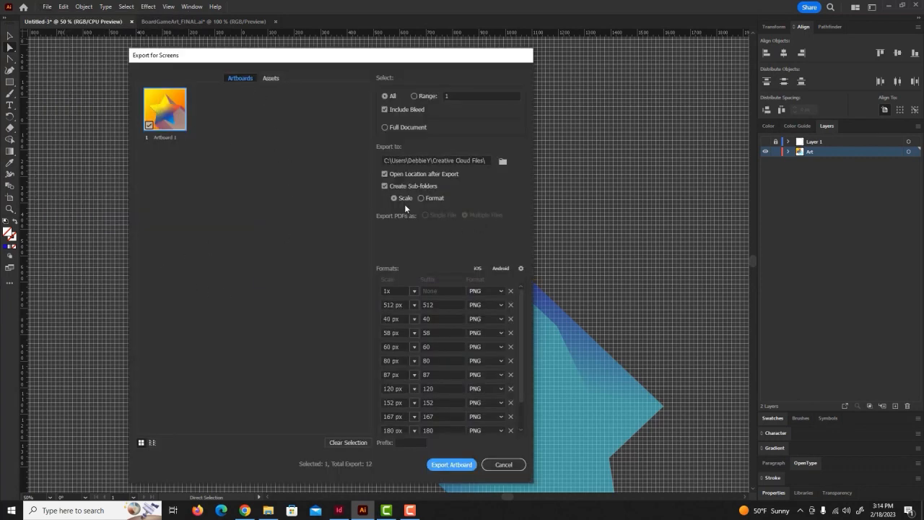
scroll(457, 390, down, 2)
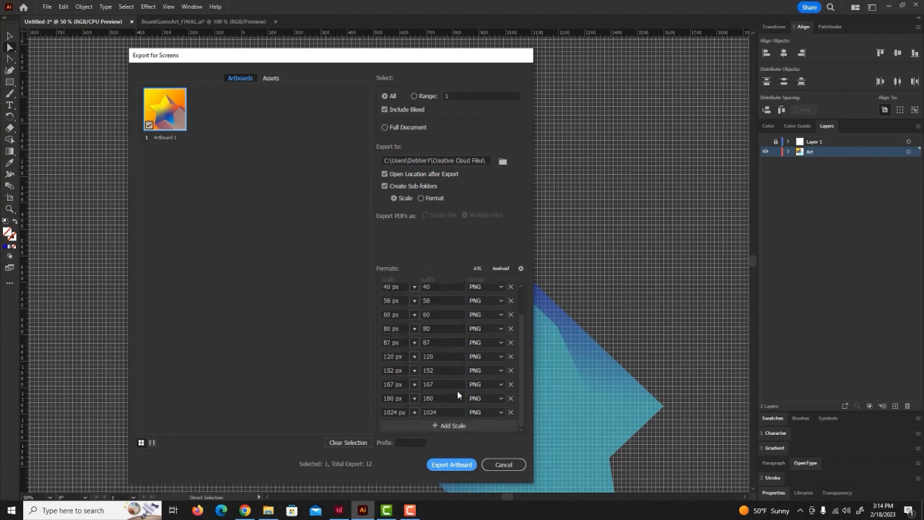
scroll(450, 430, up, 2)
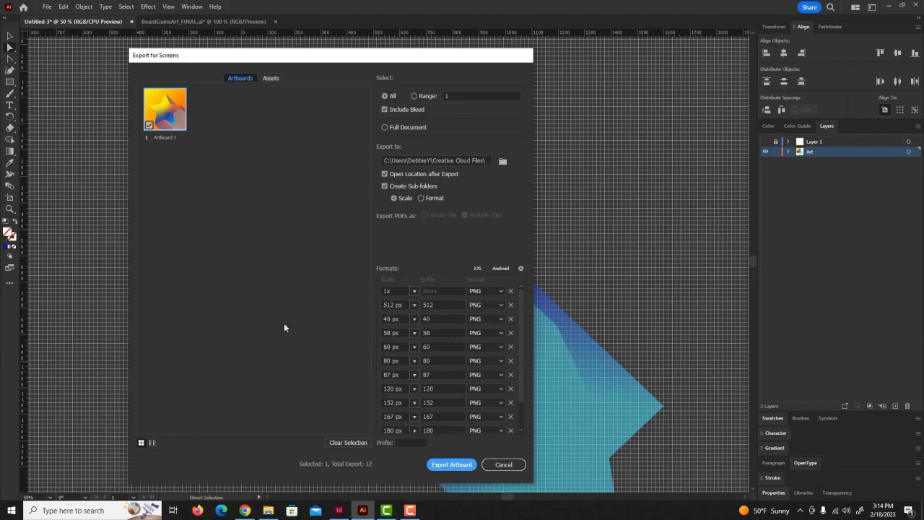
scroll(394, 332, down, 2)
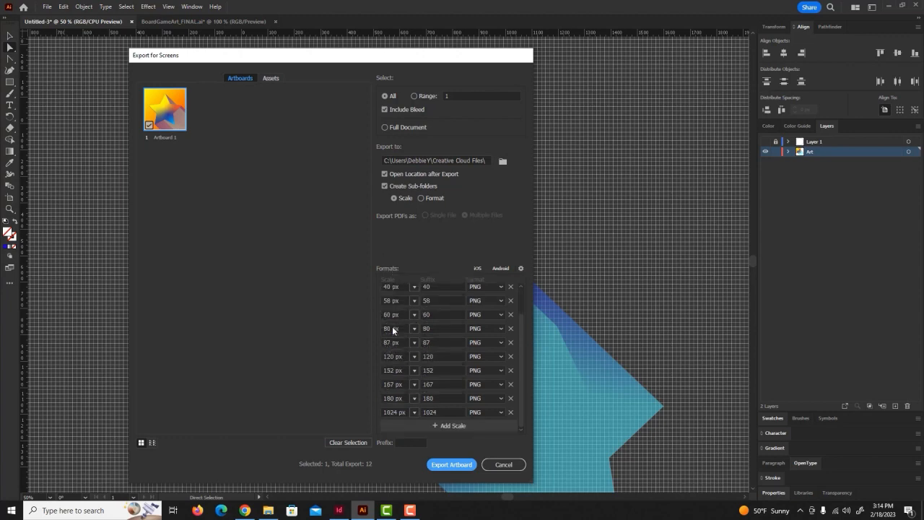
scroll(420, 315, up, 3)
scroll(421, 318, down, 2)
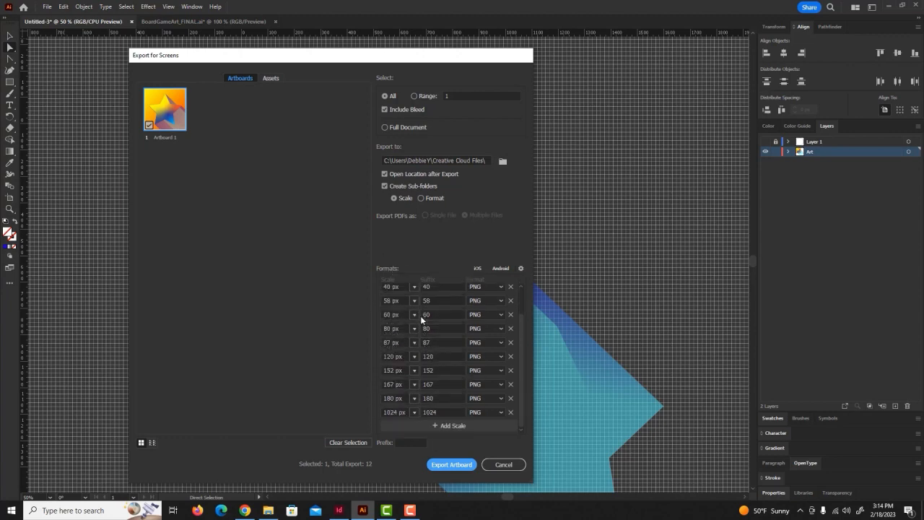
- Add a 2048 px PNG scale with the suffix 2048 and export the artboard, replacing the existing files
click(445, 426)
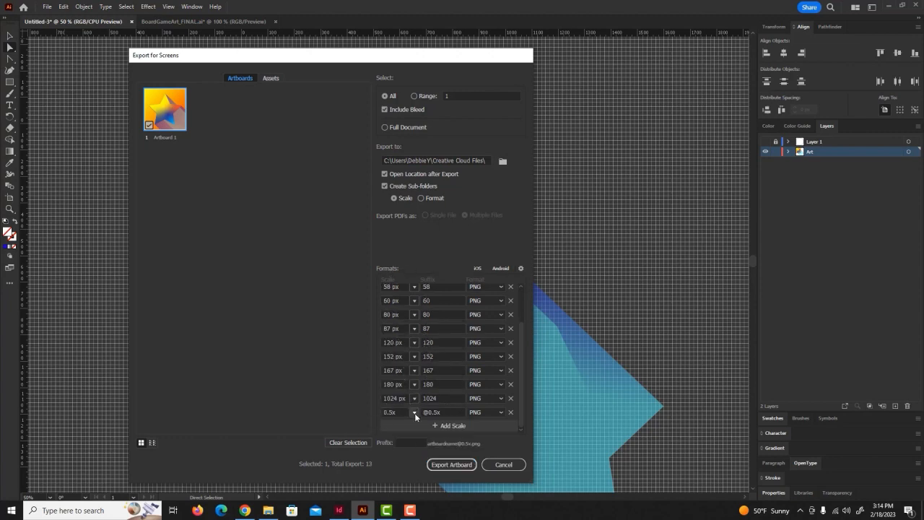
click(415, 412)
click(436, 376)
drag(406, 413, 362, 411)
text(2048)
click(451, 412)
text(2048)
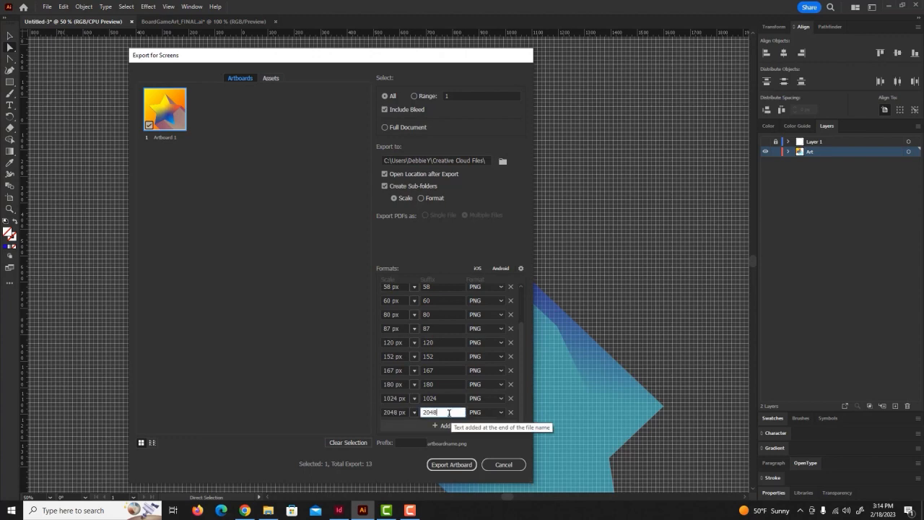
click(369, 384)
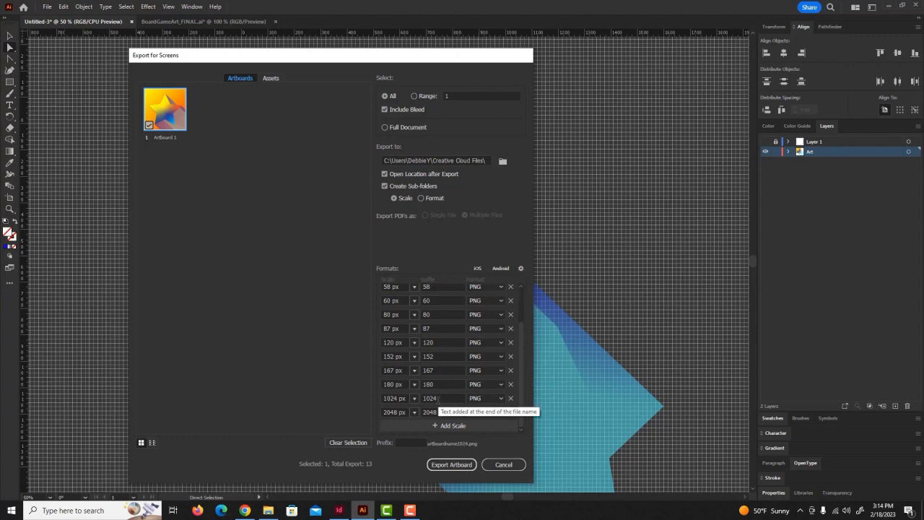
click(452, 464)
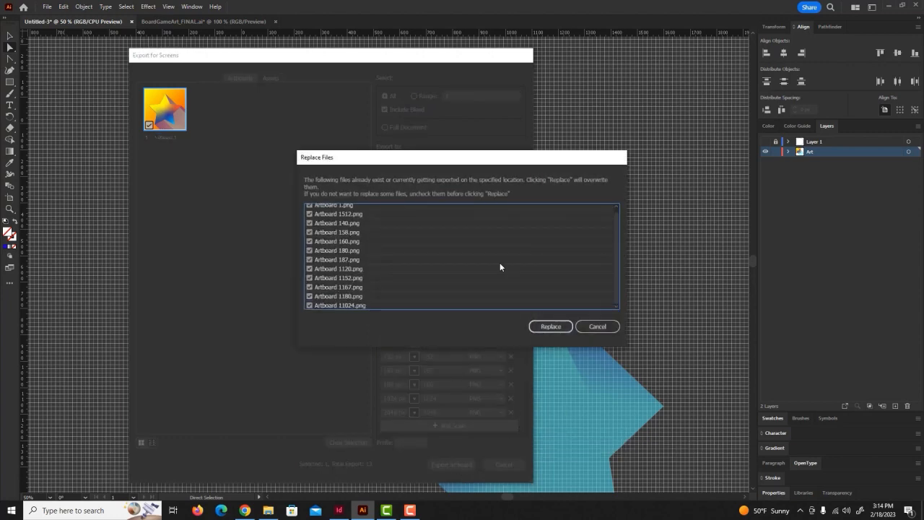
click(552, 325)
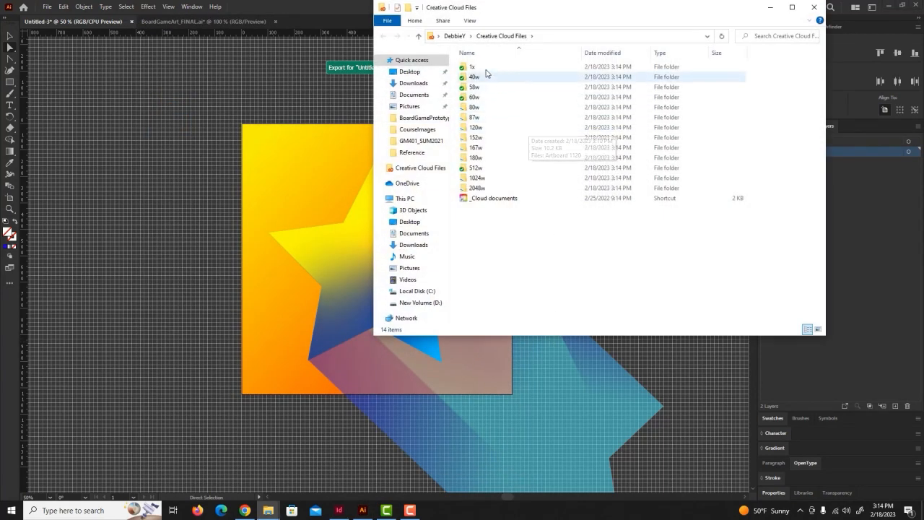
- Inspect the exported PNG in the 2048w folder at full view, then close the image and the folder
click(495, 190)
double_click(495, 190)
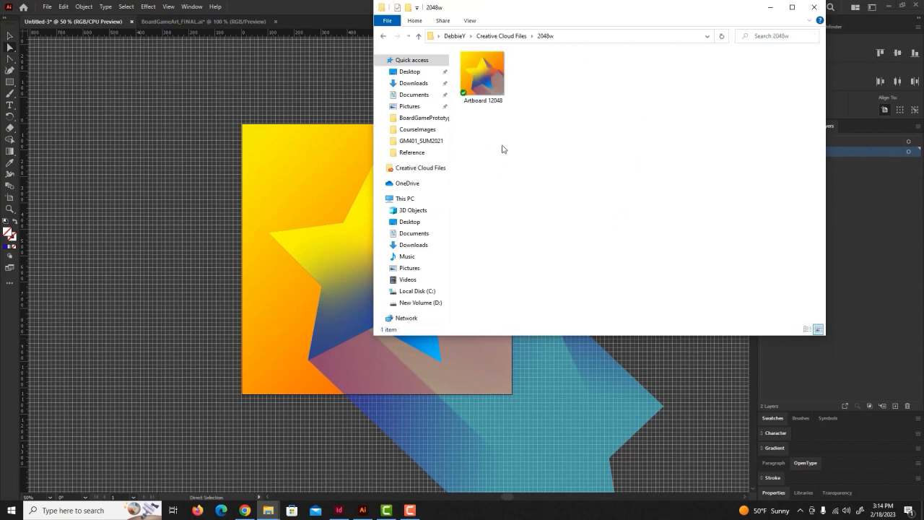
double_click(481, 75)
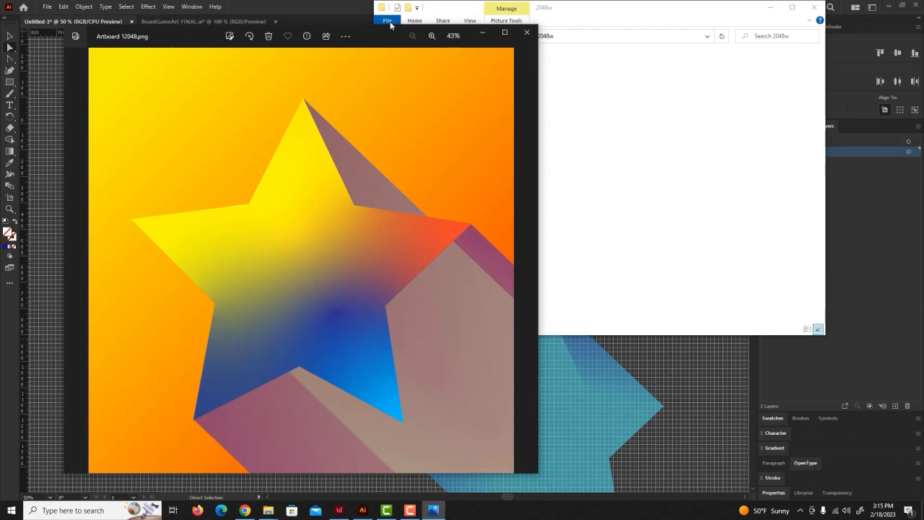
drag(368, 35, 348, 10)
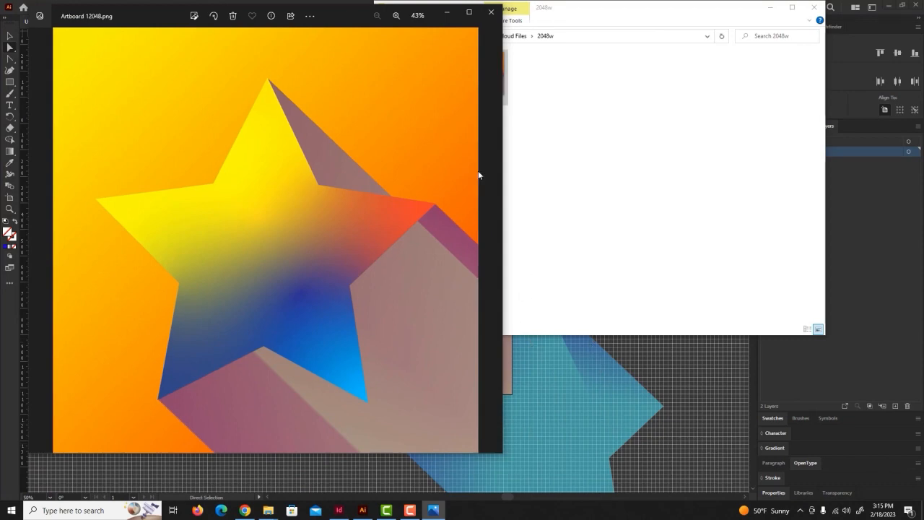
click(491, 13)
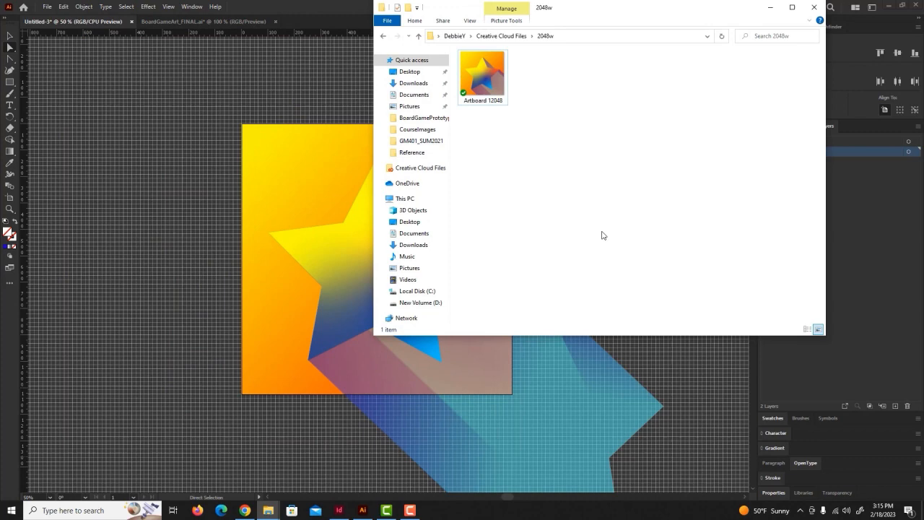
click(814, 7)
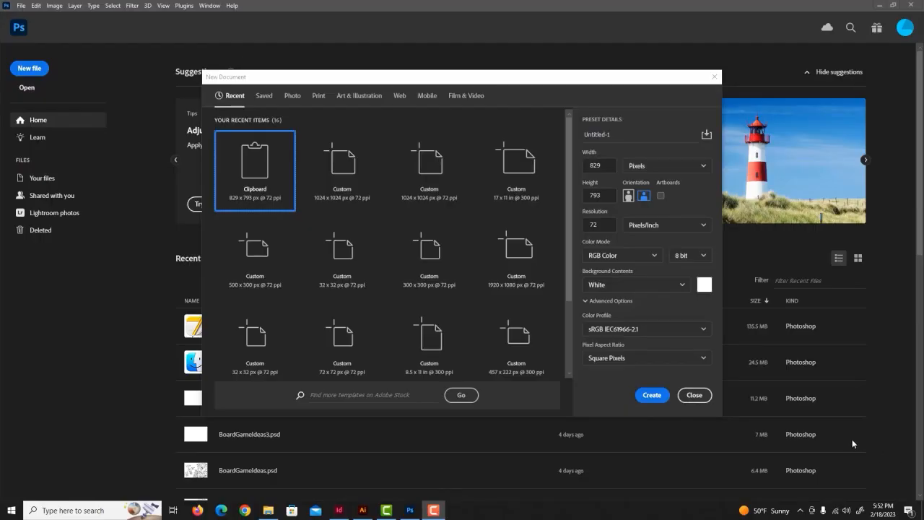
- In Photoshop's new document settings, set the width and height to 1024 pixels
click(596, 165)
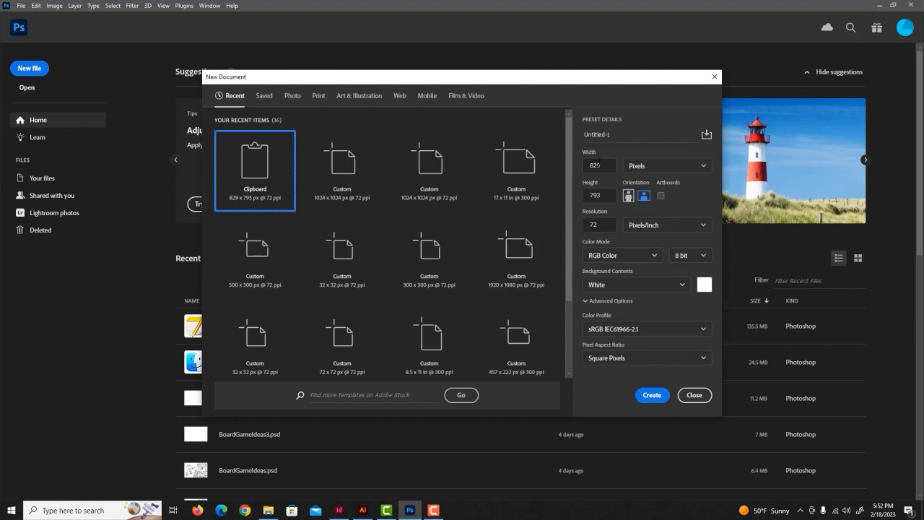
drag(611, 166, 575, 166)
text(1024)
drag(599, 195, 578, 199)
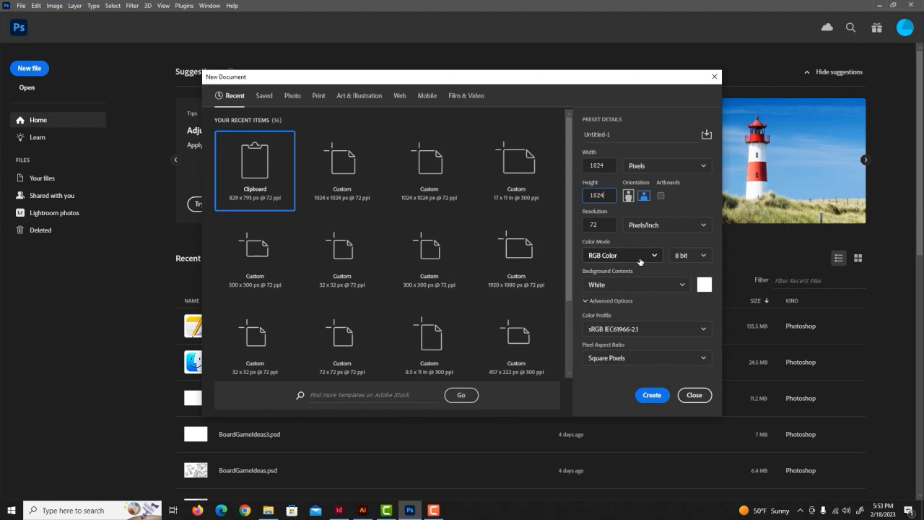
- Set the new document's resolution to 300 pixels/inch and its color mode to CMYK Color
click(586, 225)
text(300)
click(602, 255)
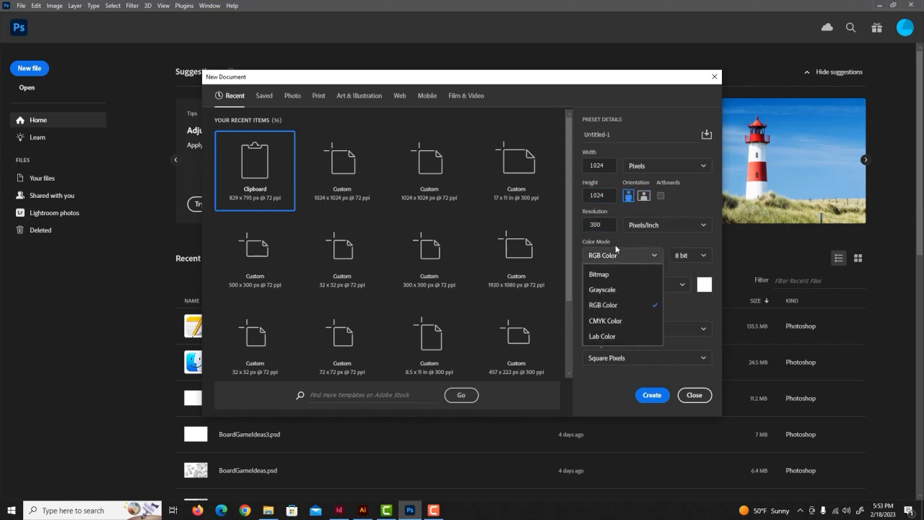
click(614, 321)
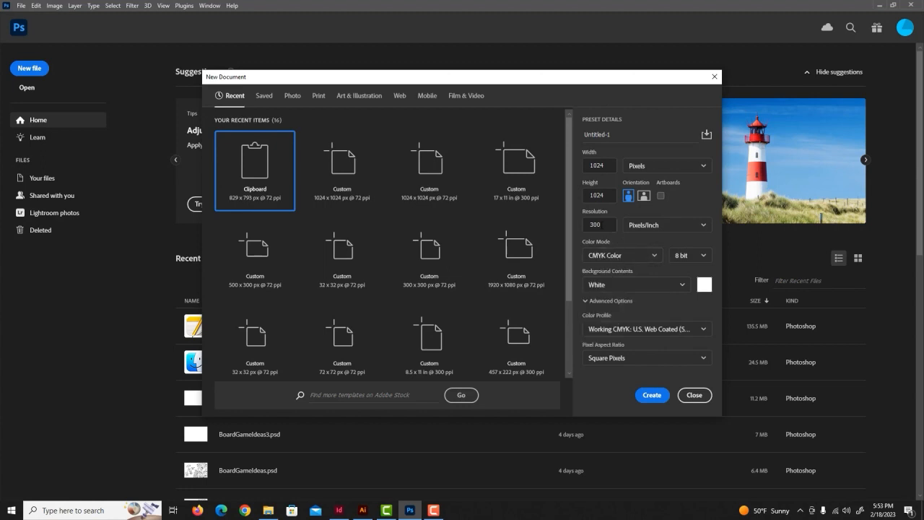
- Set the resolution to 72 pixels/inch and the color mode to RGB Color, and create the document
double_click(607, 225)
text(72)
click(644, 255)
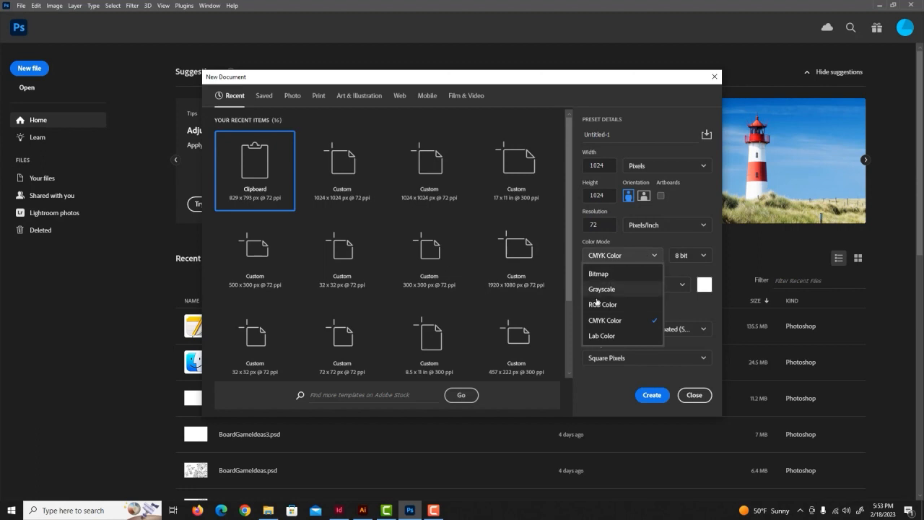
click(603, 305)
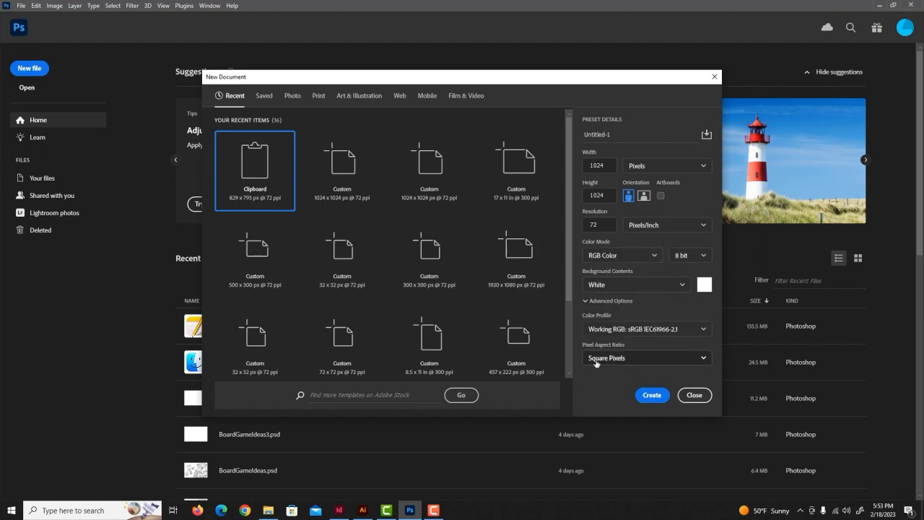
click(650, 395)
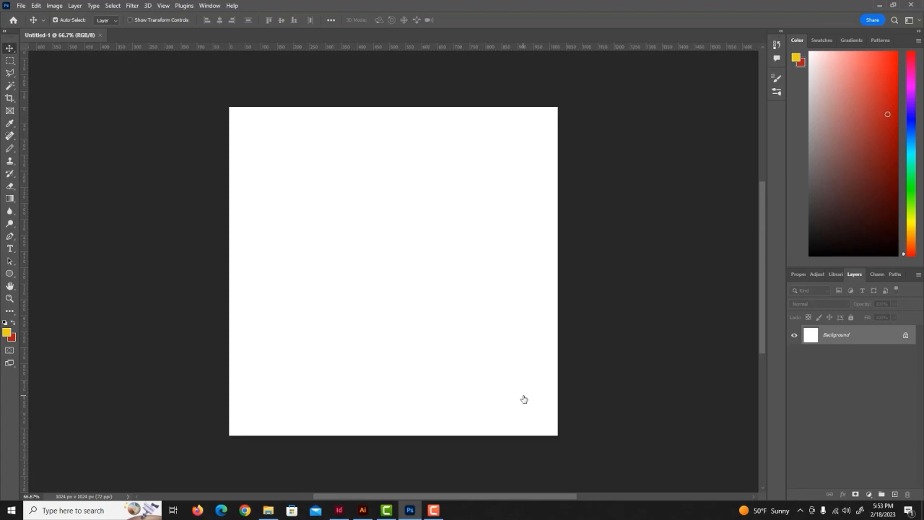
- Switch to the app-icon file in Illustrator and copy the squircle outline from Layer 1
double_click(431, 5)
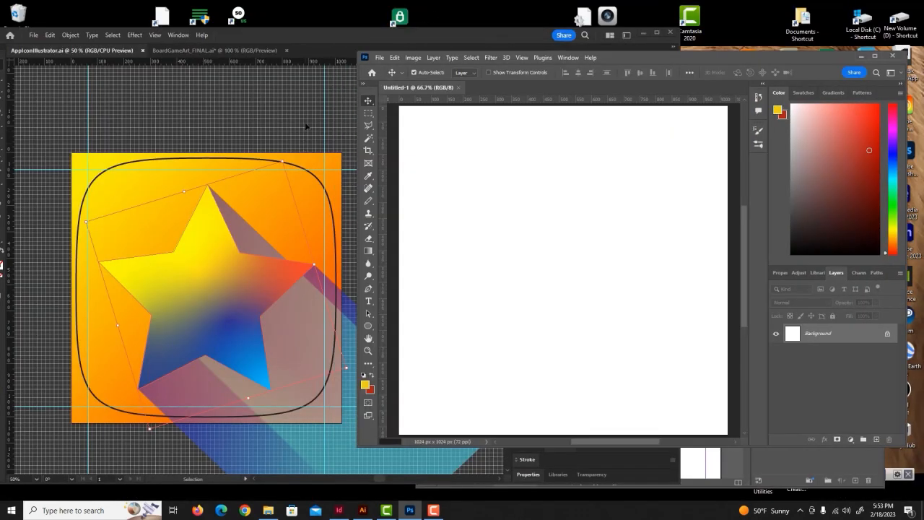
click(306, 37)
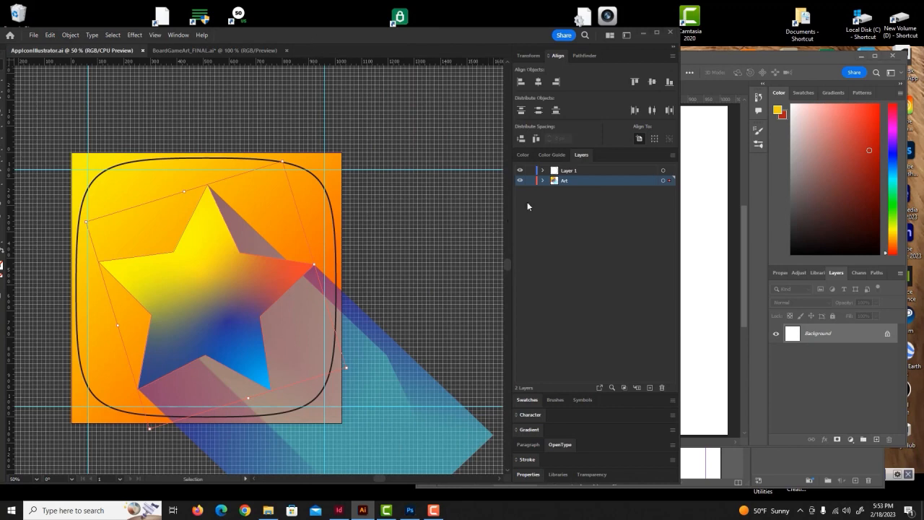
click(568, 174)
click(386, 145)
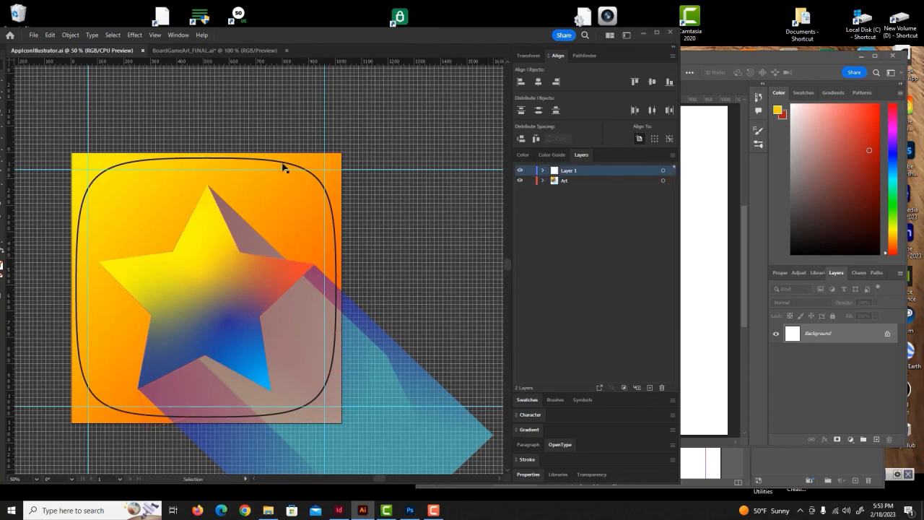
click(280, 163)
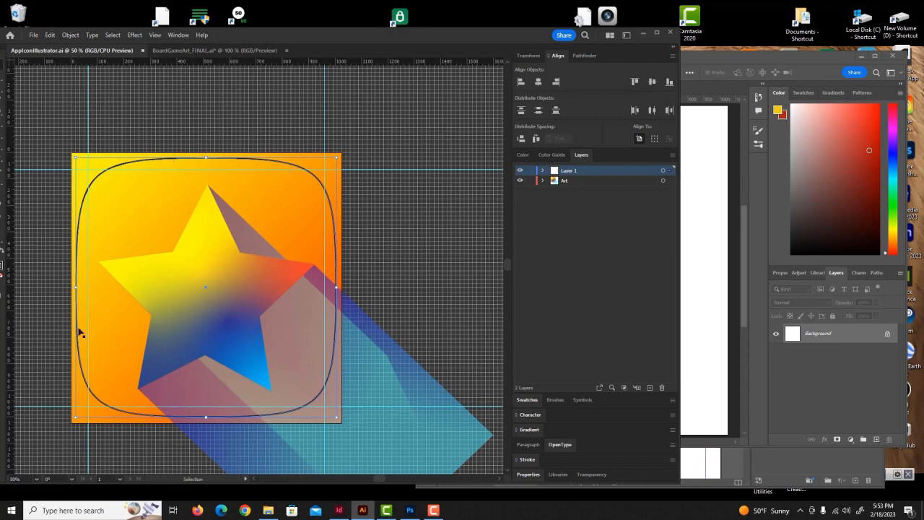
key(a)
key(v)
- Return to the blank Photoshop document and paste the copied squircle as a Smart Object
click(727, 55)
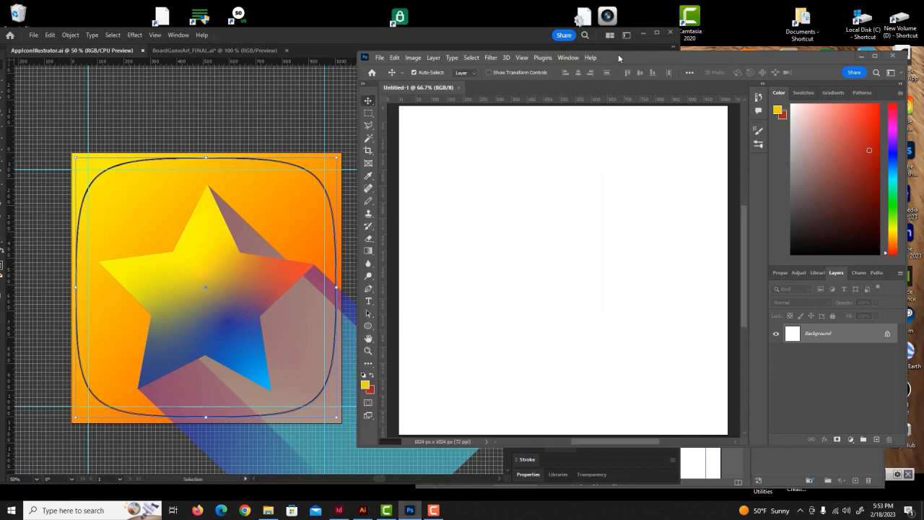
drag(633, 56, 522, 30)
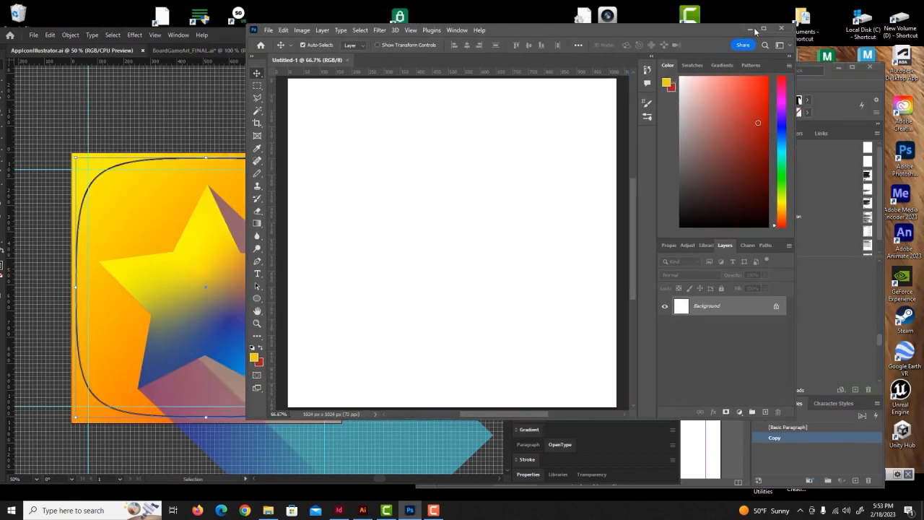
click(765, 29)
click(38, 5)
click(51, 90)
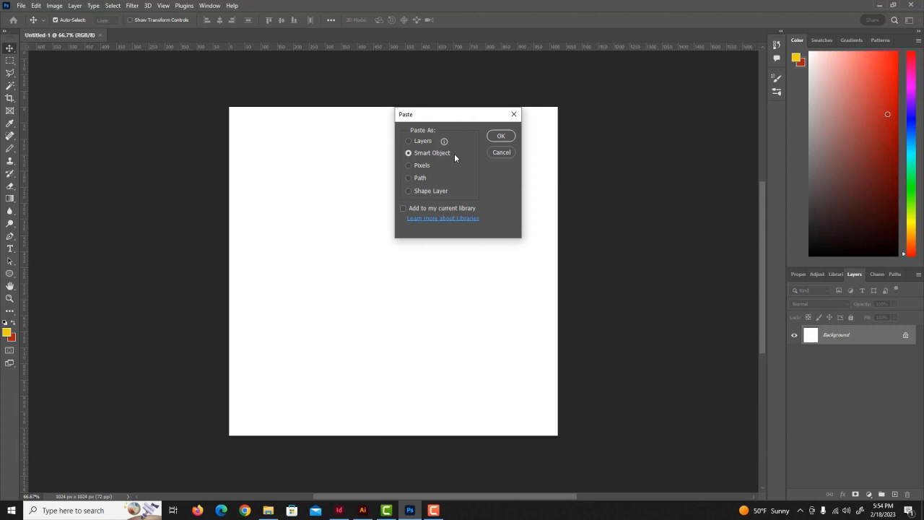
click(500, 137)
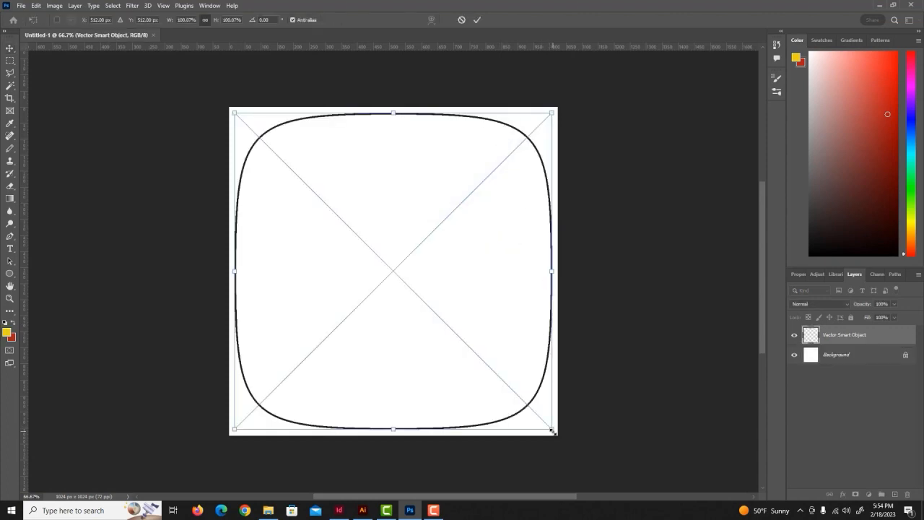
- Scale the pasted squircle outline to about 84%, centered on the canvas, and commit the placement
drag(551, 430, 513, 408)
mouse_move(507, 407)
mouse_down()
mouse_move(526, 419)
mouse_move(518, 415)
mouse_up()
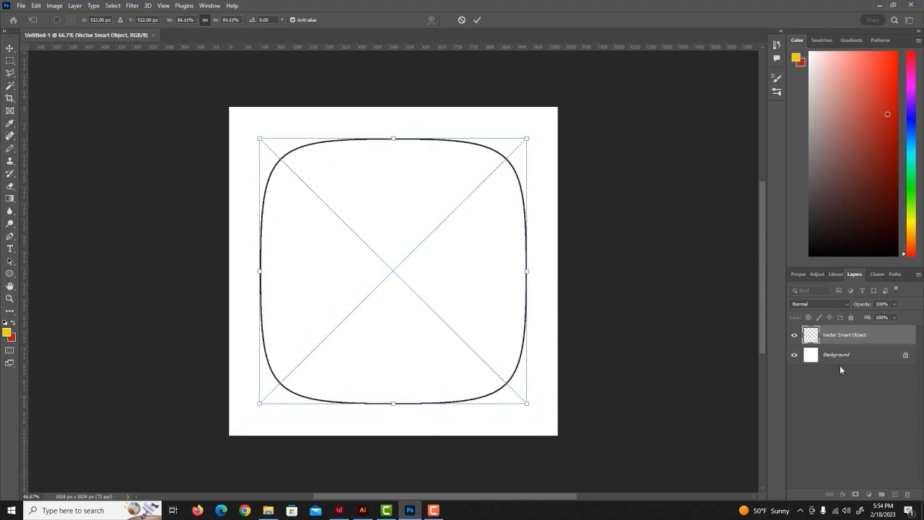
key(Return)
click(795, 335)
click(795, 336)
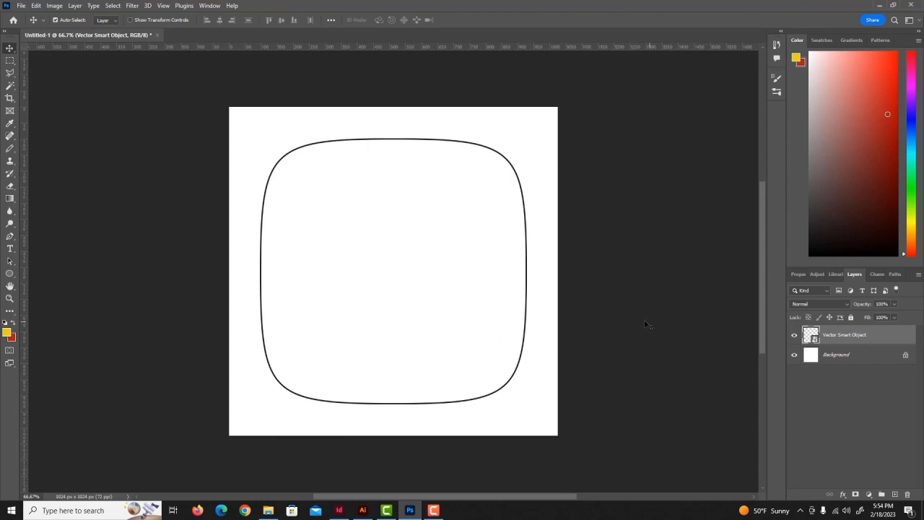
- Select the area inside the squircle outline with the Magic Wand and add a new layer named Layer 1
click(12, 86)
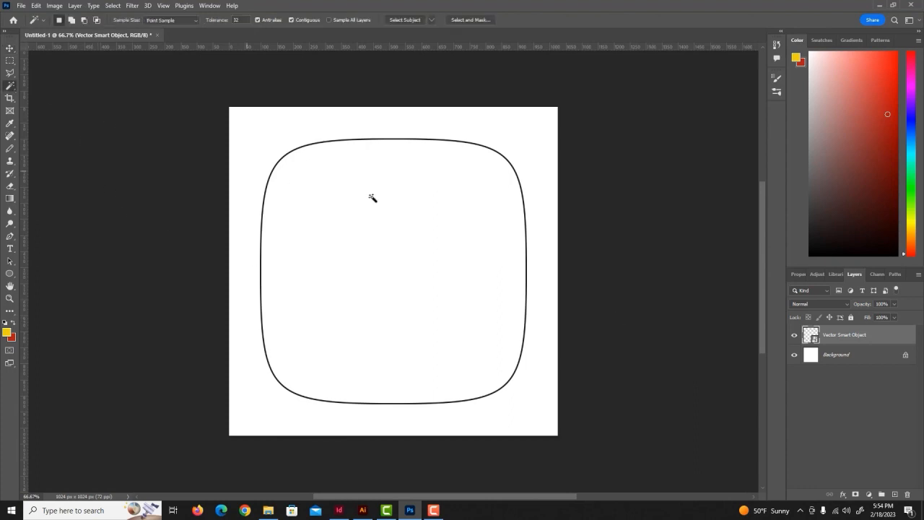
click(417, 183)
click(918, 274)
click(877, 130)
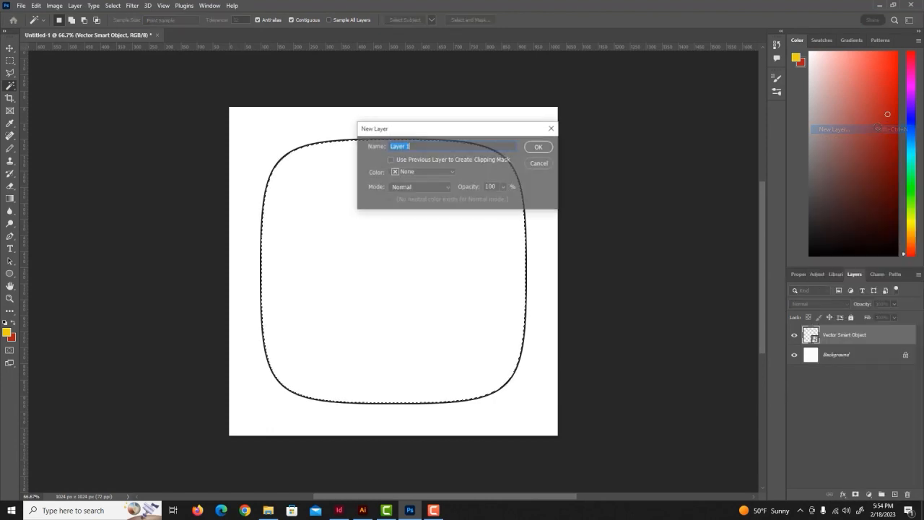
click(540, 147)
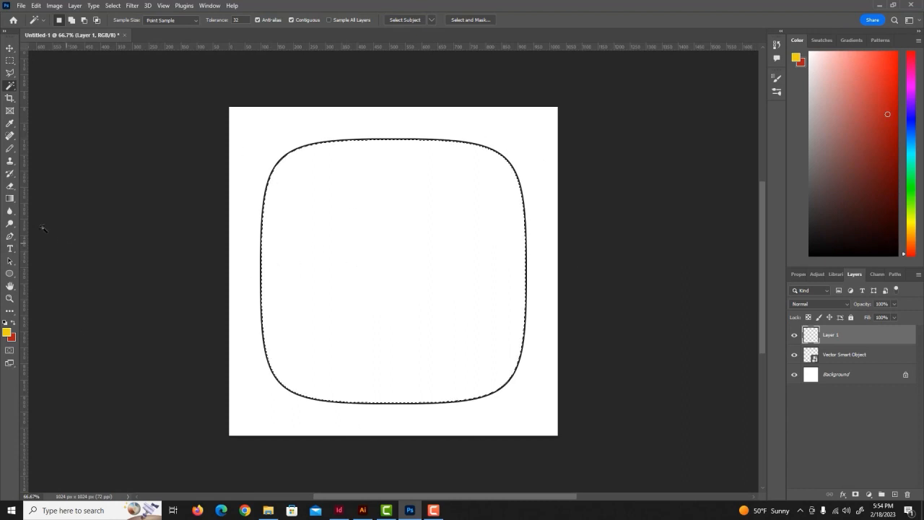
- Fill the squircle selection on Layer 1 with a linear yellow-to-red gradient running diagonally from its upper left to its lower right
click(10, 199)
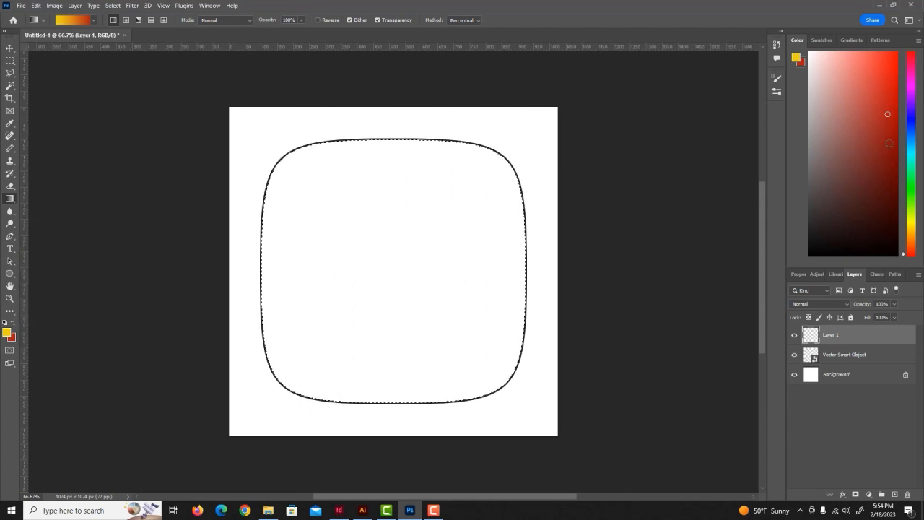
click(852, 40)
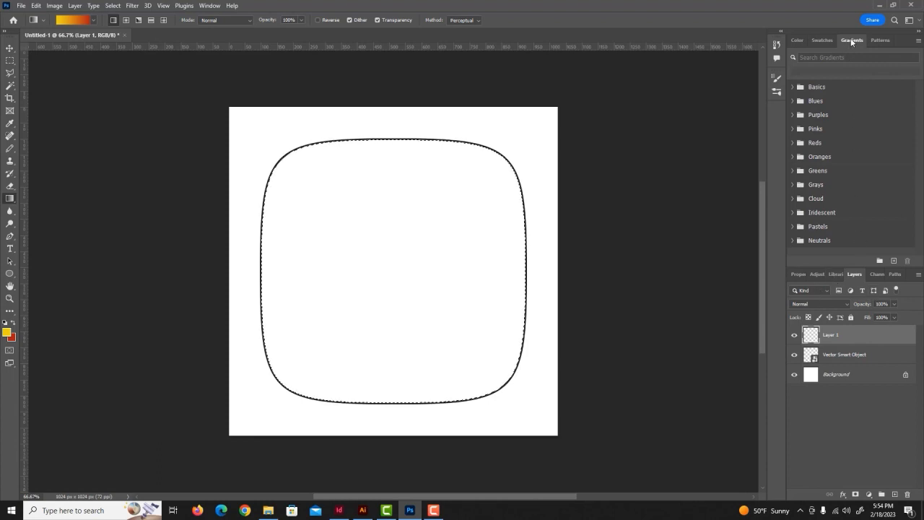
click(792, 86)
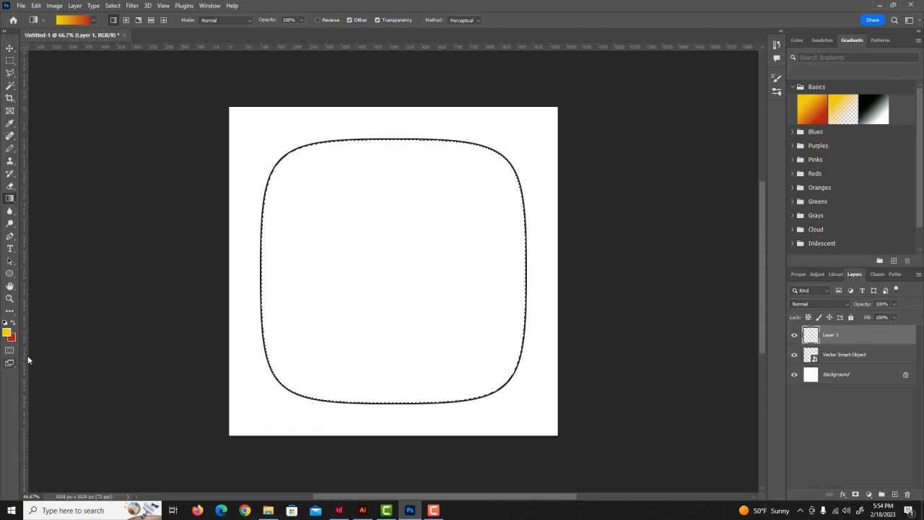
click(8, 333)
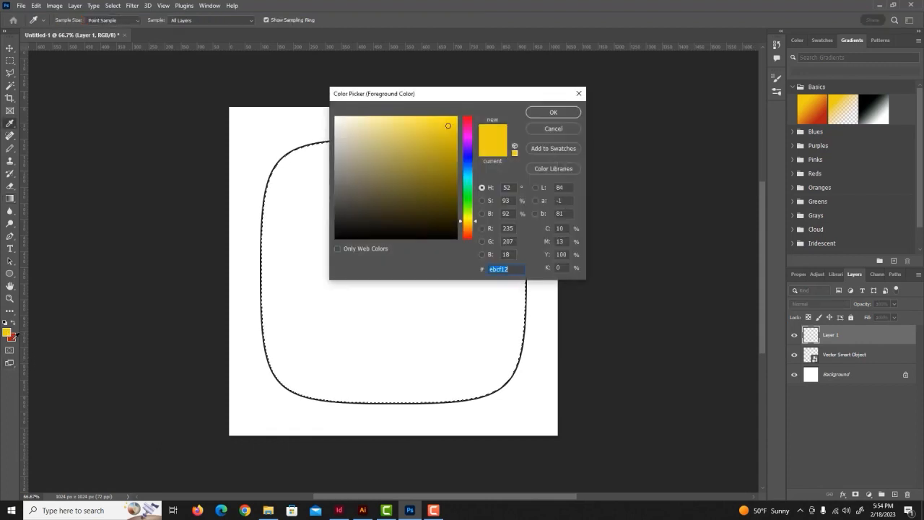
click(567, 128)
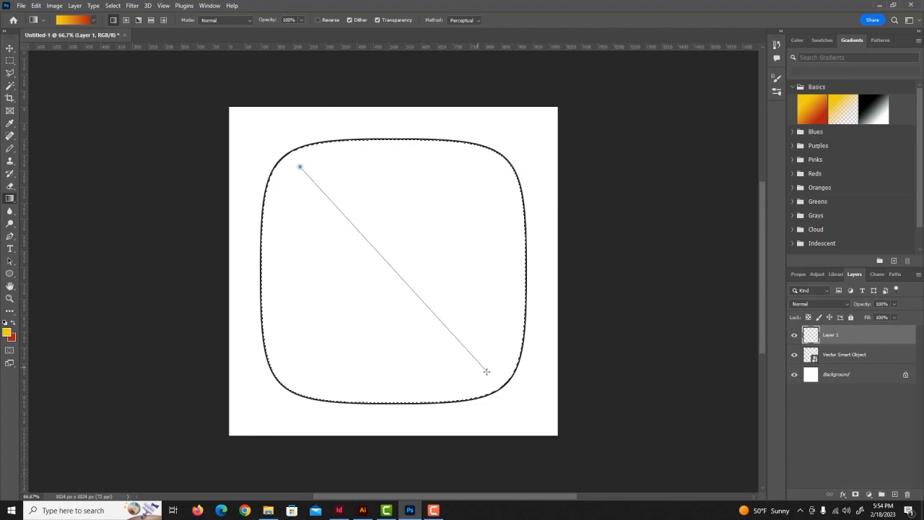
drag(490, 370, 490, 372)
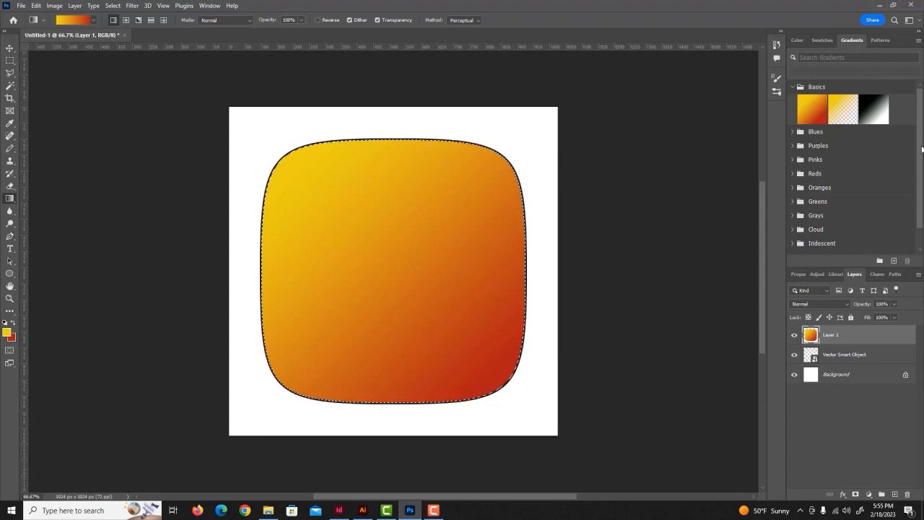
scroll(854, 166, down, 1)
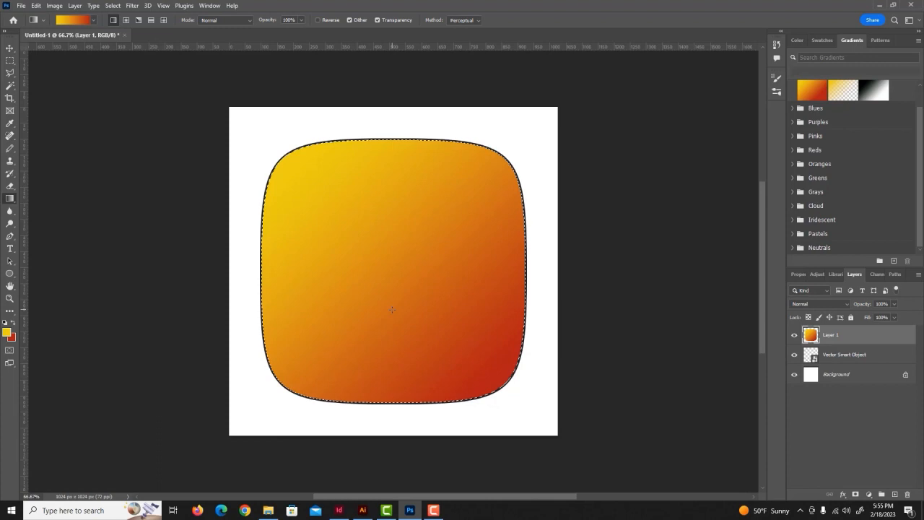
click(794, 356)
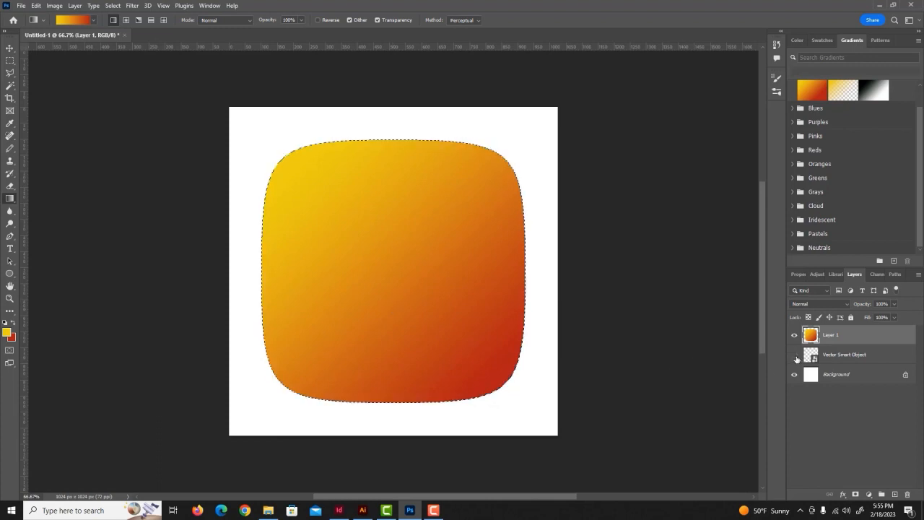
click(794, 356)
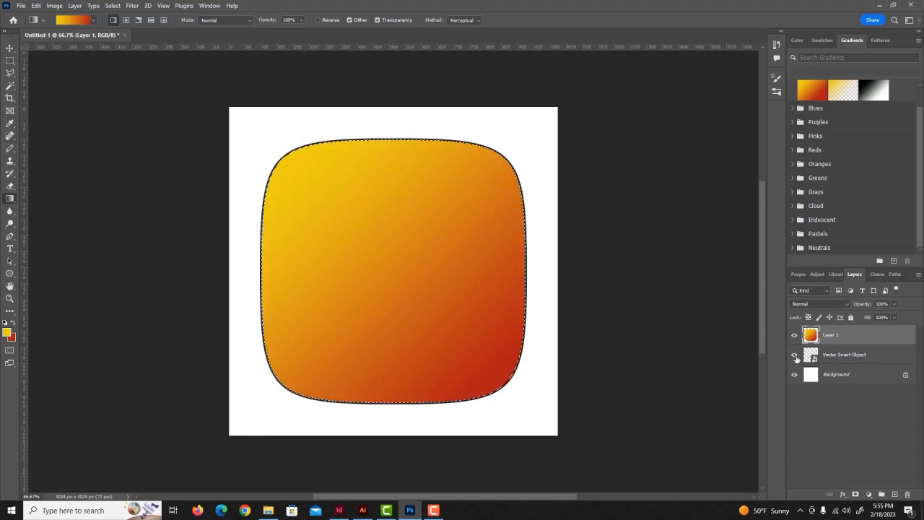
- Deselect the squircle area and add a new layer named Layer 2 directly above the Background
click(851, 373)
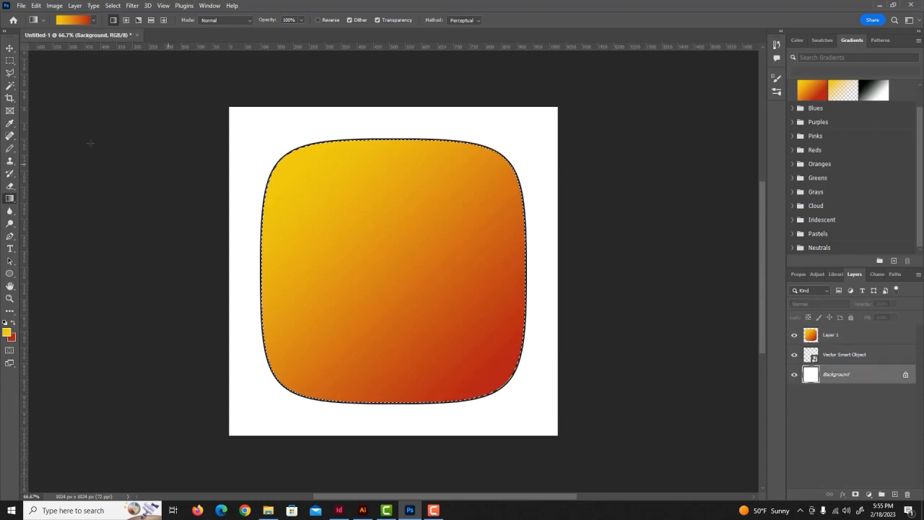
click(10, 59)
click(122, 106)
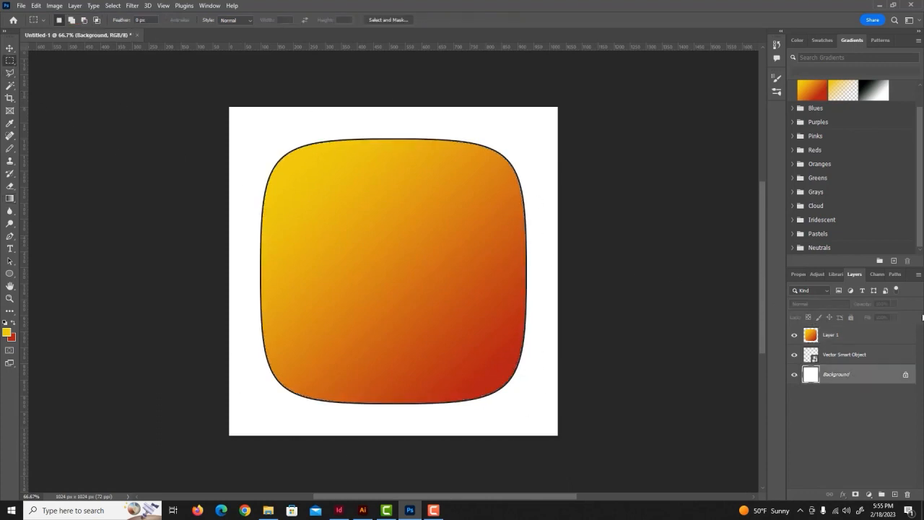
click(918, 274)
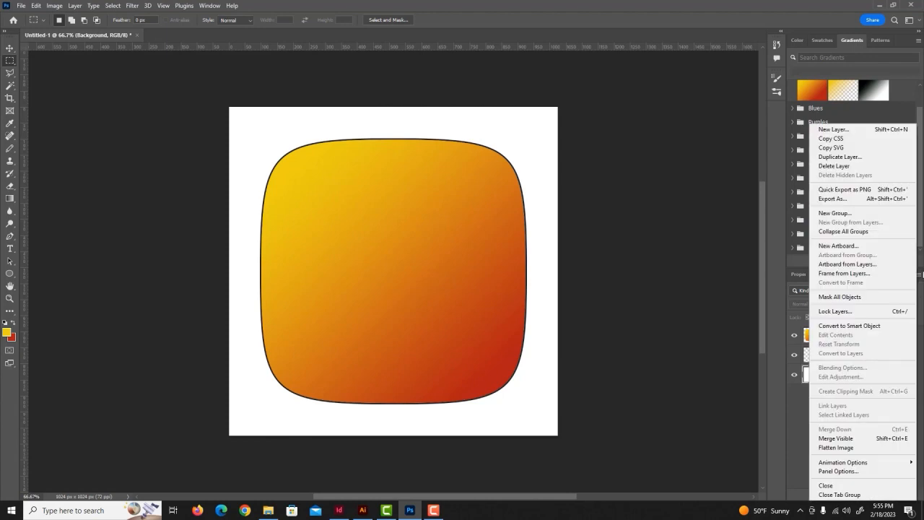
click(863, 130)
click(538, 148)
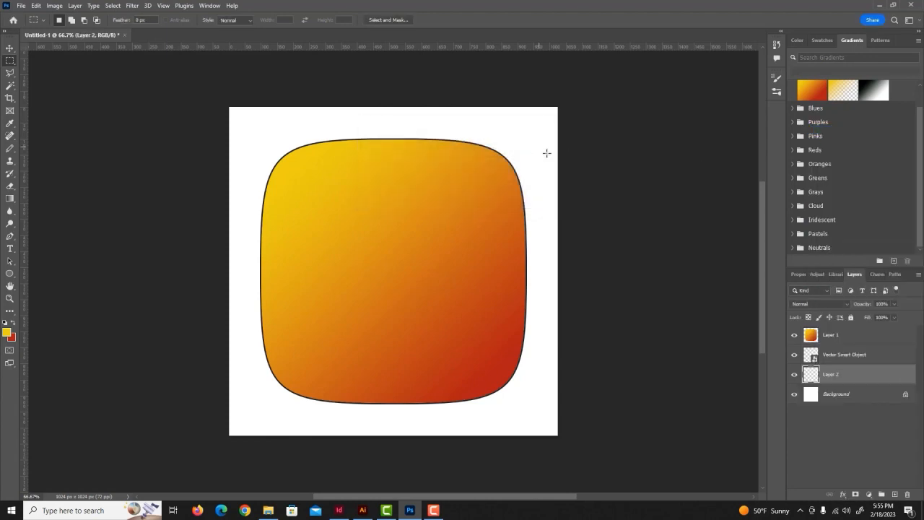
- Browse the Gradient tool's presets, examining the Basics, Blues and Purples groups
click(10, 199)
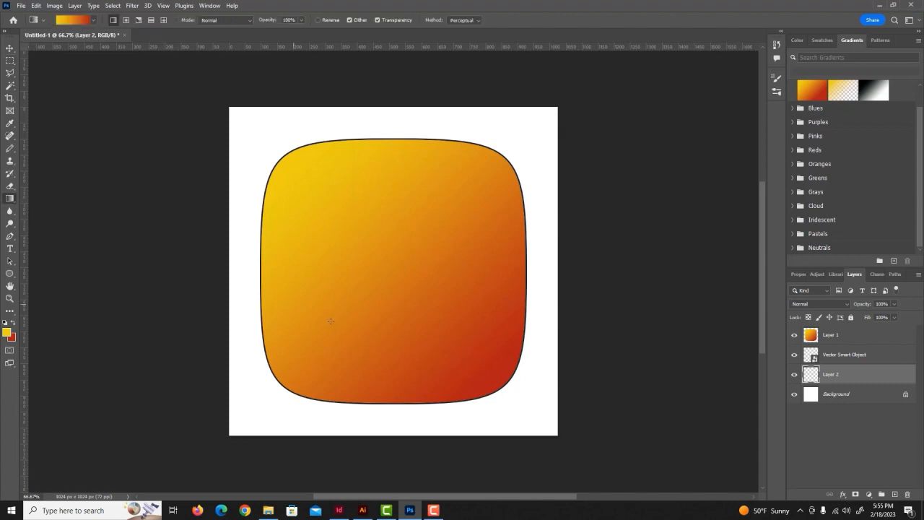
click(44, 22)
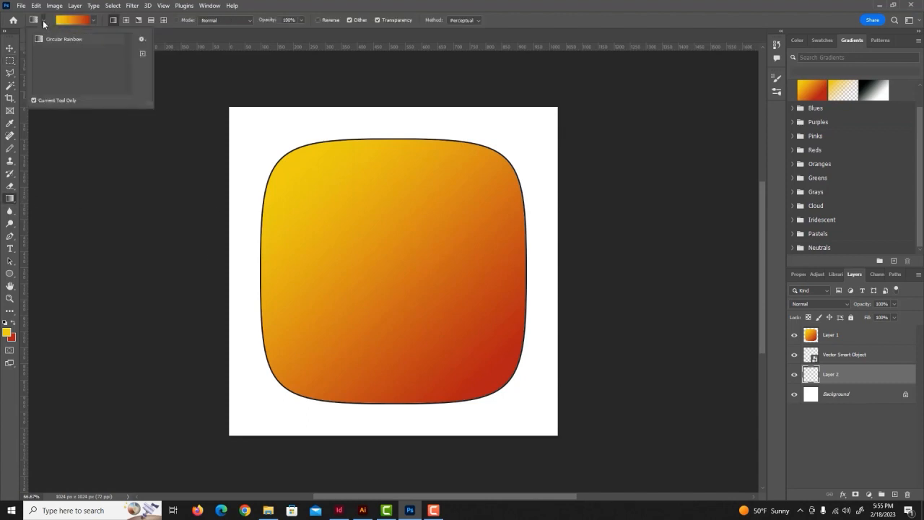
click(93, 22)
click(93, 21)
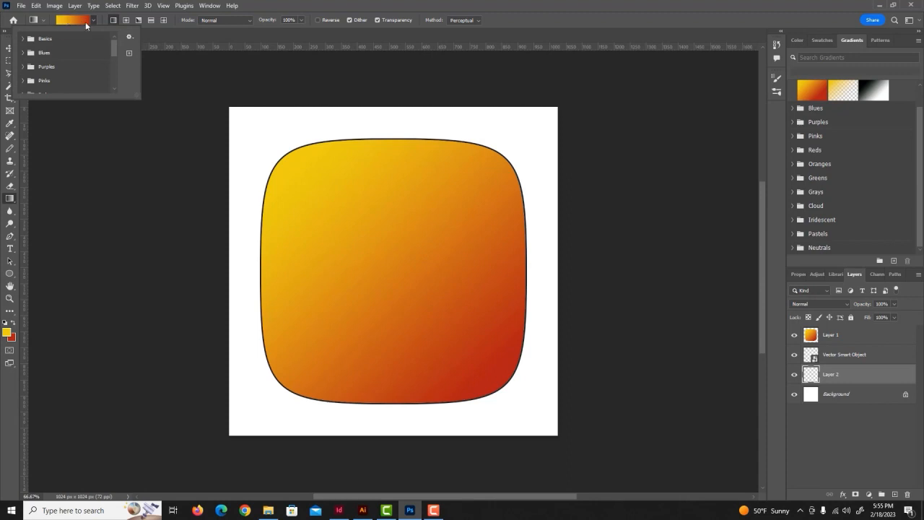
click(23, 39)
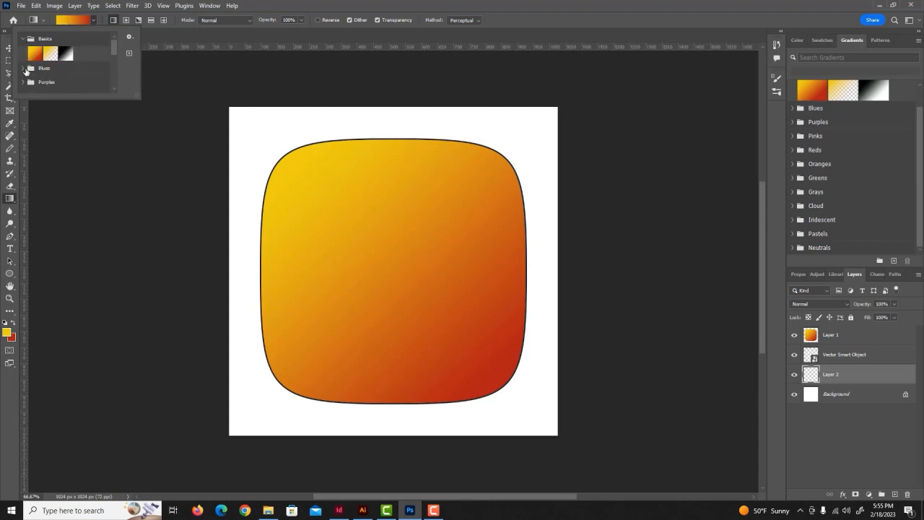
click(23, 68)
scroll(85, 74, down, 5)
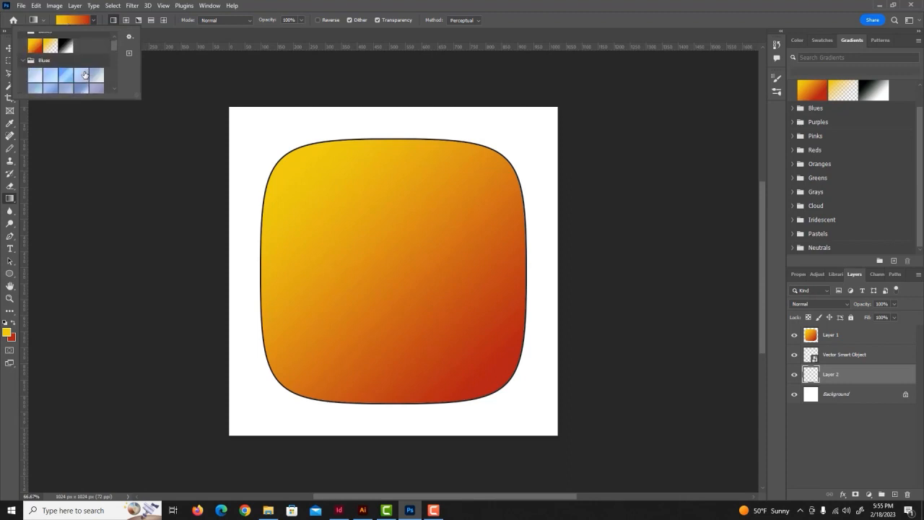
scroll(83, 75, up, 1)
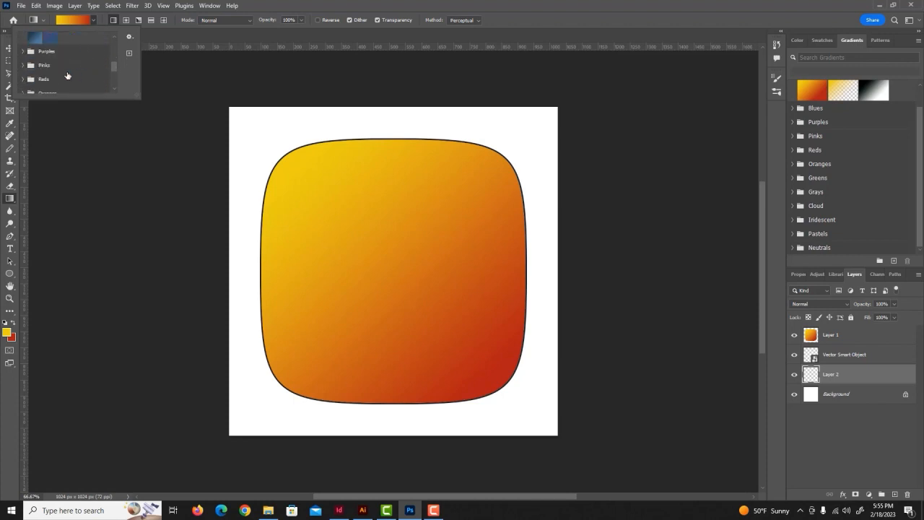
click(23, 51)
scroll(102, 72, down, 5)
scroll(102, 72, up, 1)
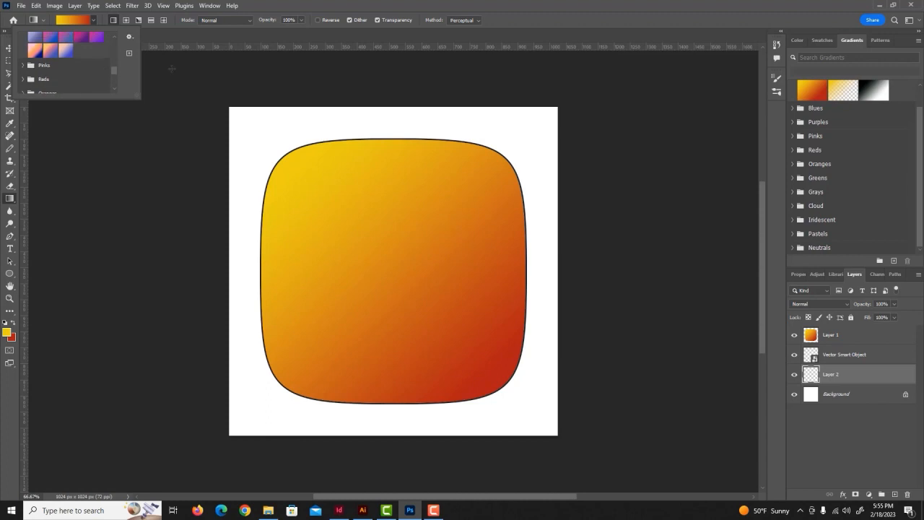
click(540, 6)
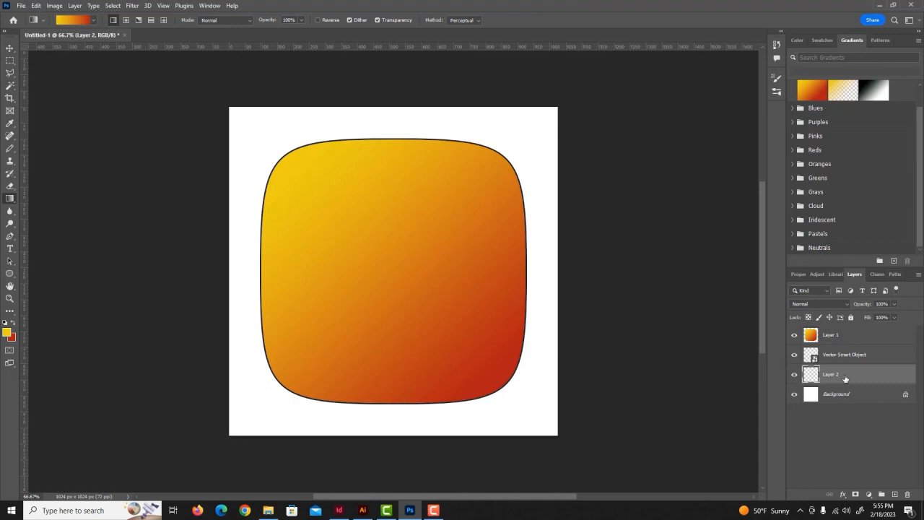
- Fill Layer 2 with the yellow-to-red gradient diagonally from lower right to upper left, and hide the Vector Smart Object outline
drag(523, 412, 260, 122)
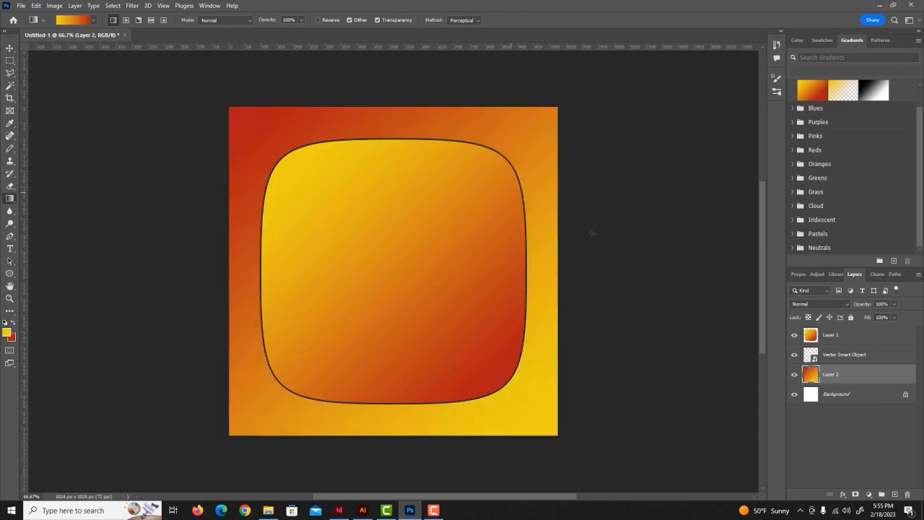
click(868, 338)
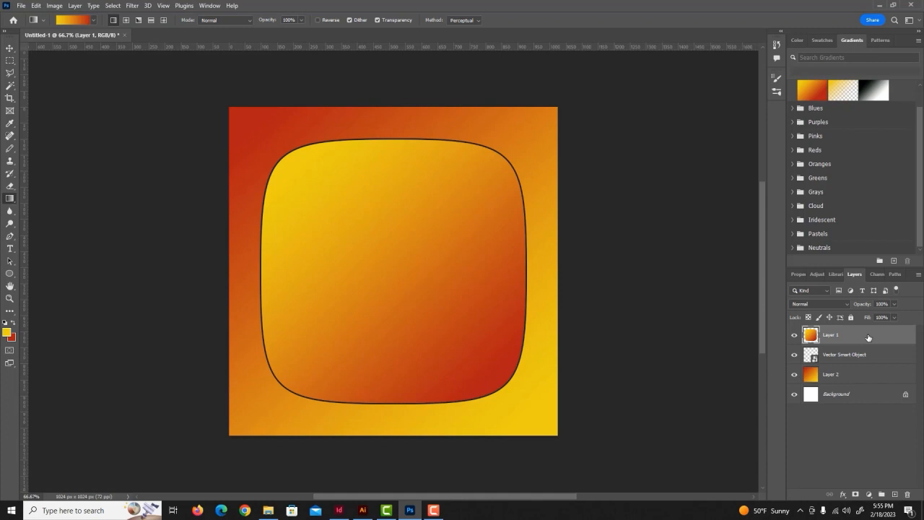
click(794, 358)
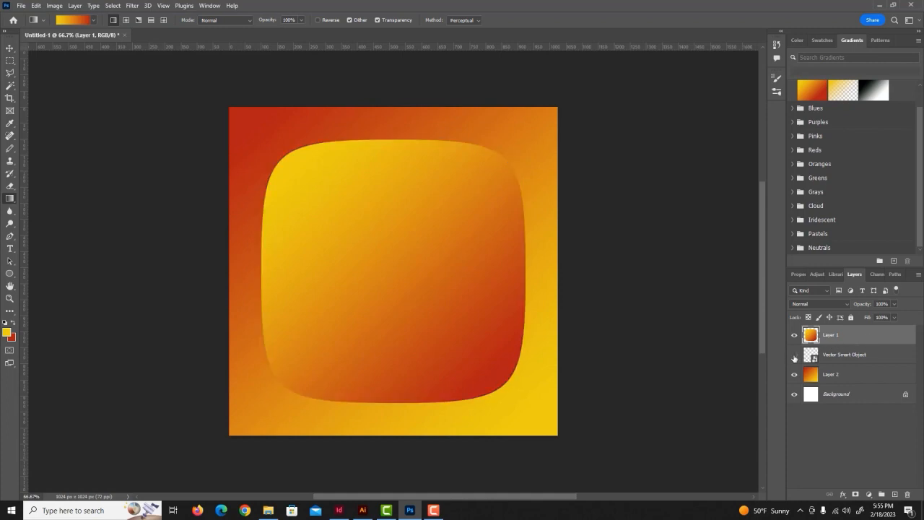
- Add Inner Glow, Drop Shadow and Bevel & Emboss effects to the gradient squircle on Layer 1
click(843, 493)
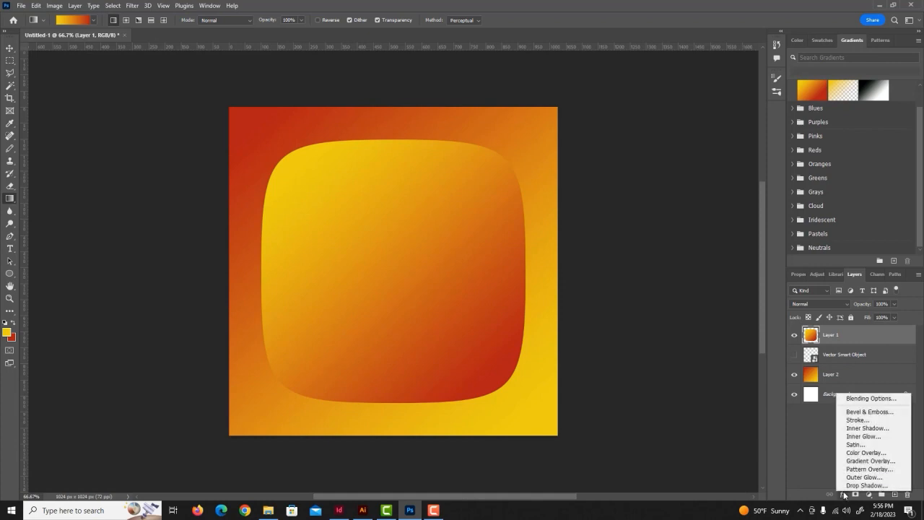
click(879, 397)
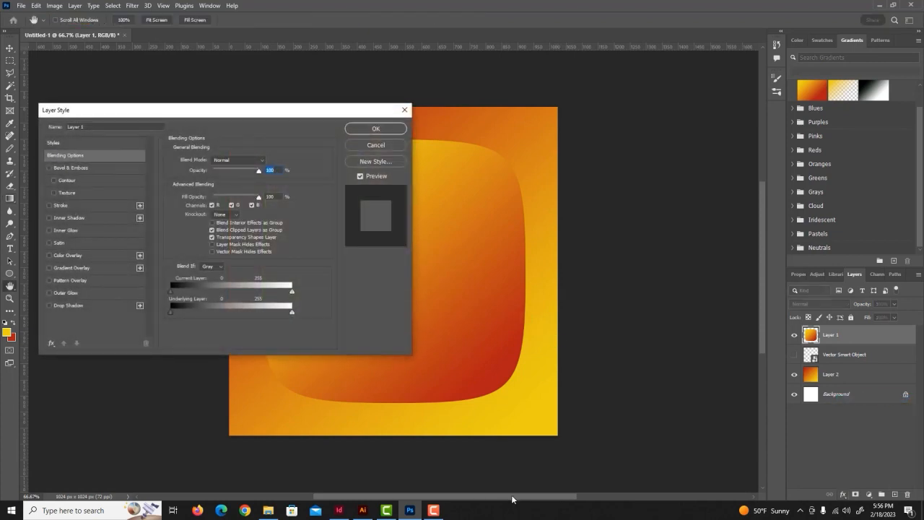
drag(511, 498, 454, 493)
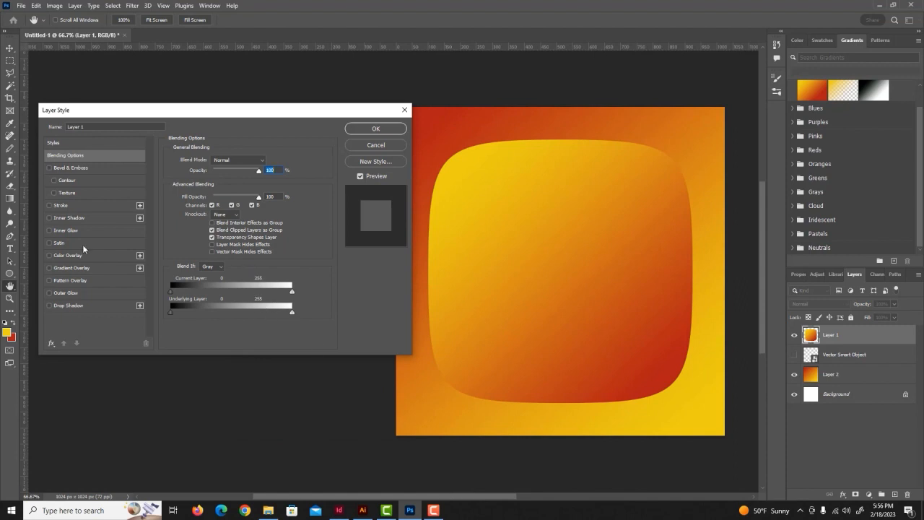
click(49, 230)
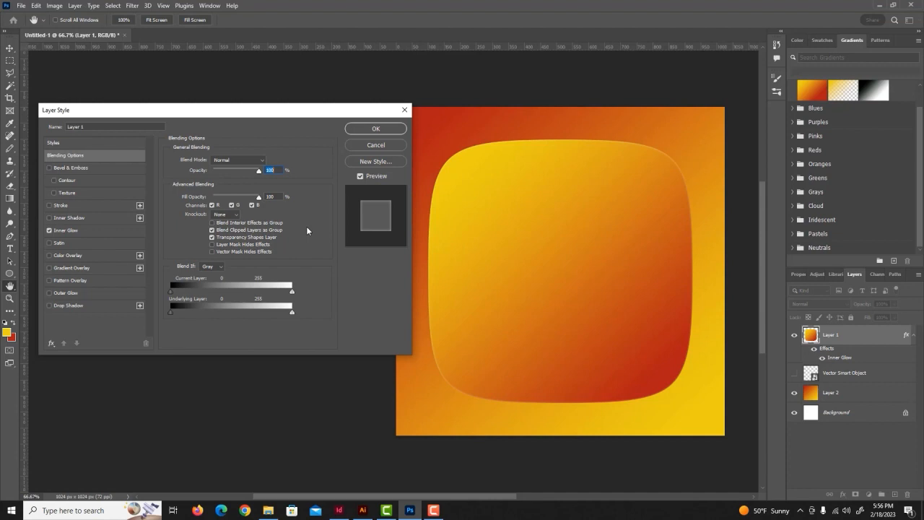
click(49, 305)
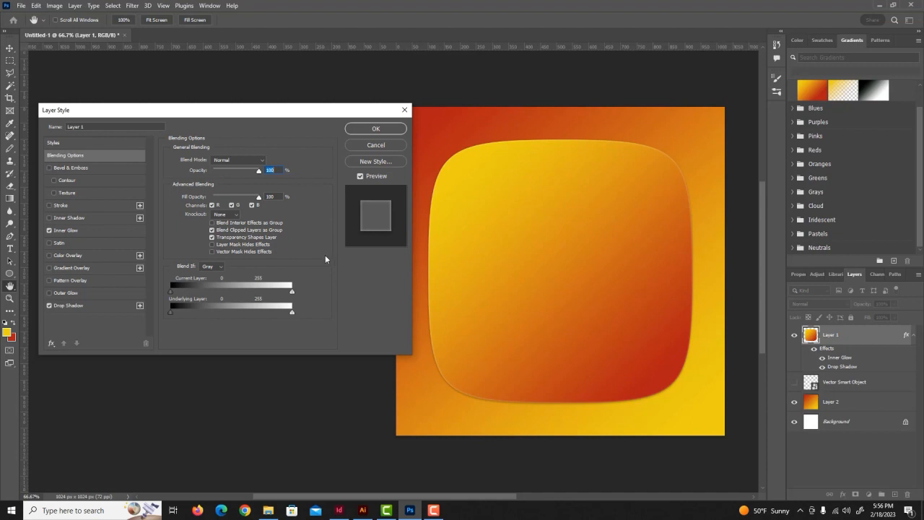
click(49, 168)
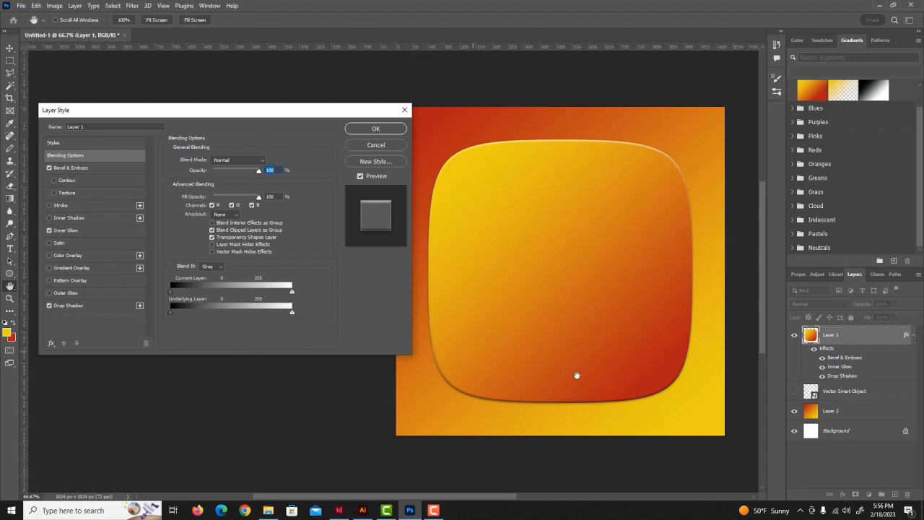
click(374, 138)
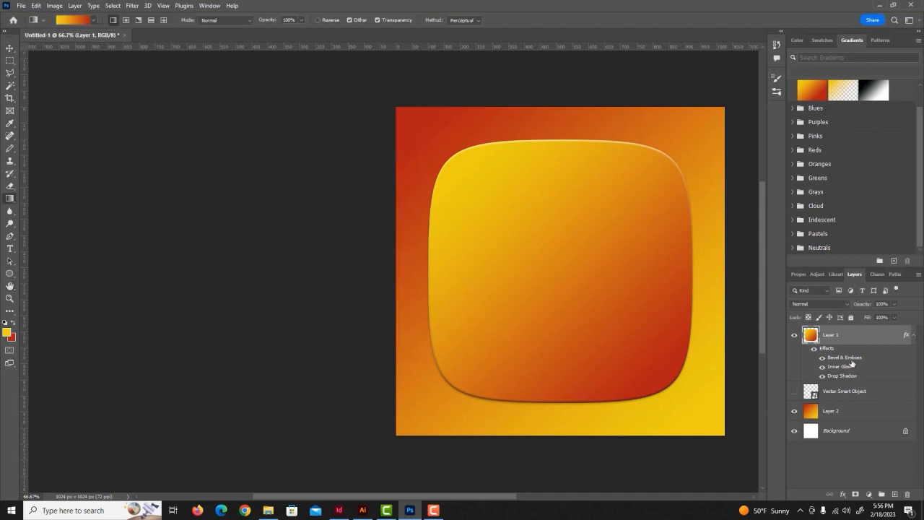
- Try the Luminosity blend mode on Layer 1 and restore Normal
click(840, 304)
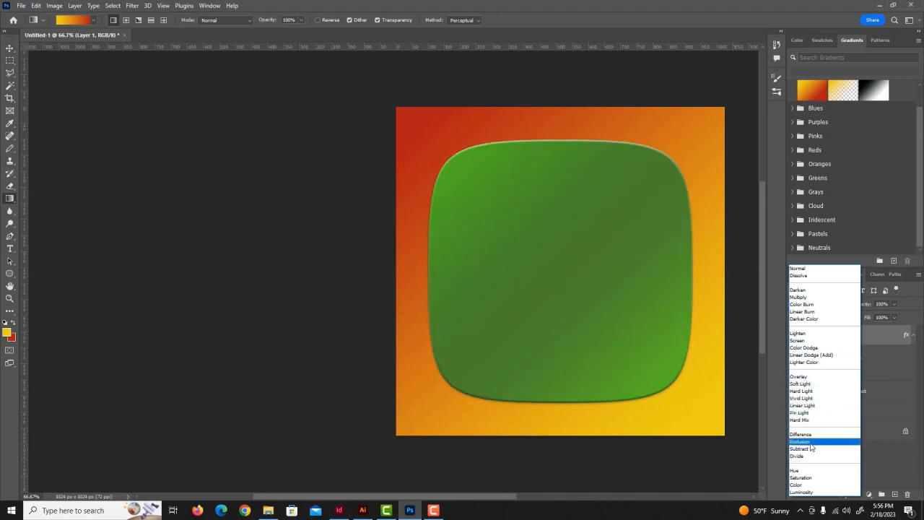
click(816, 492)
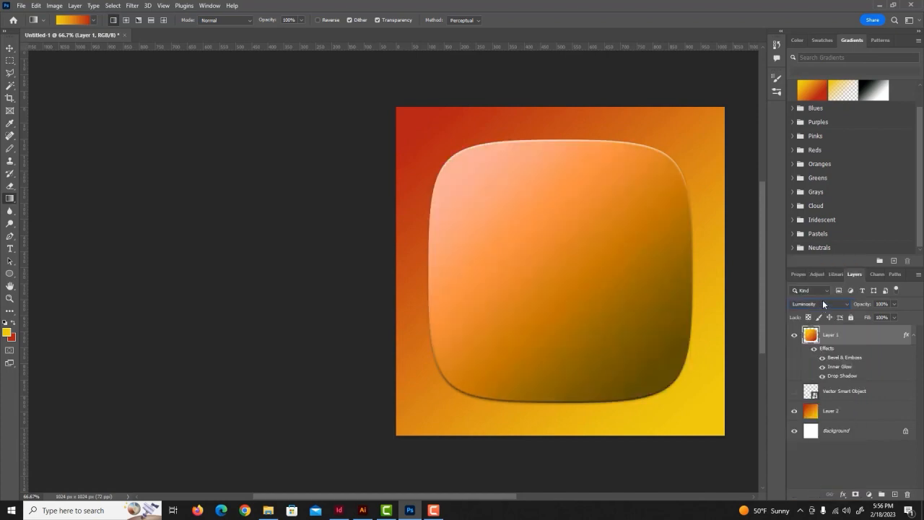
click(821, 299)
click(814, 265)
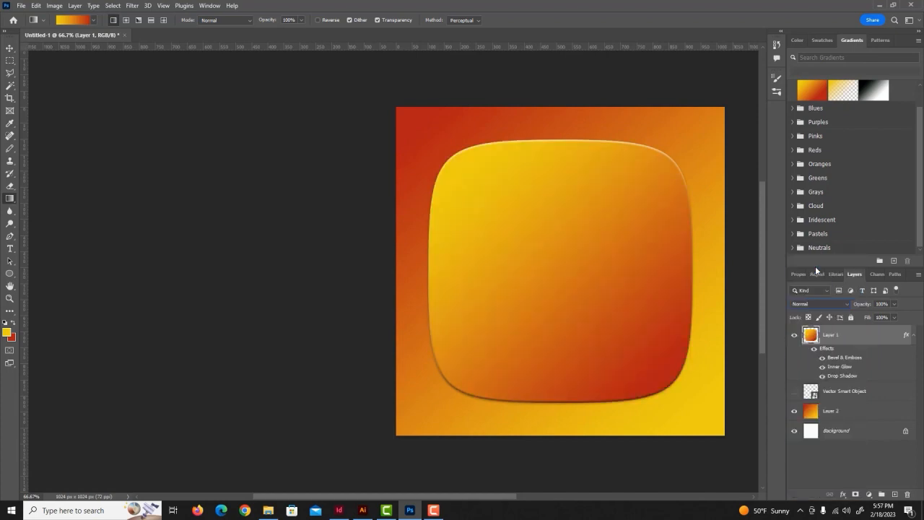
- Open the layer style settings for Layer 2 and enable an Inner Shadow effect
drag(508, 496, 539, 497)
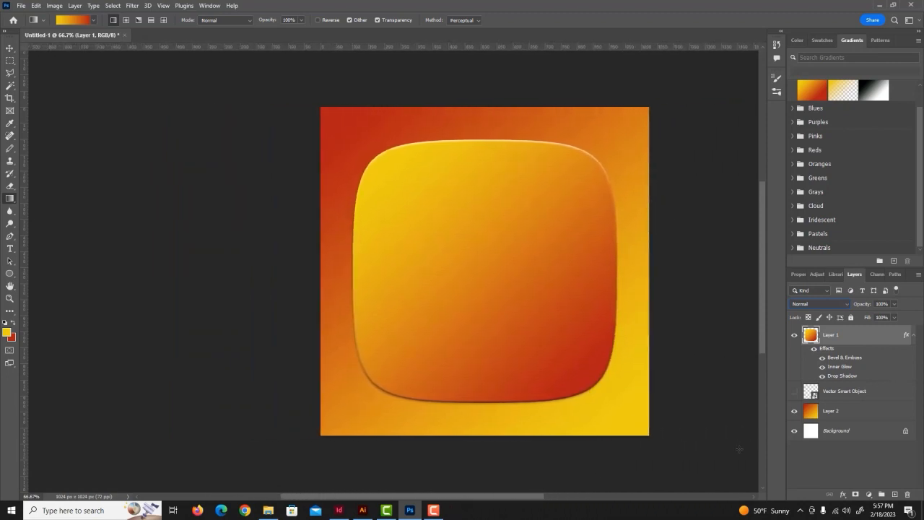
click(852, 414)
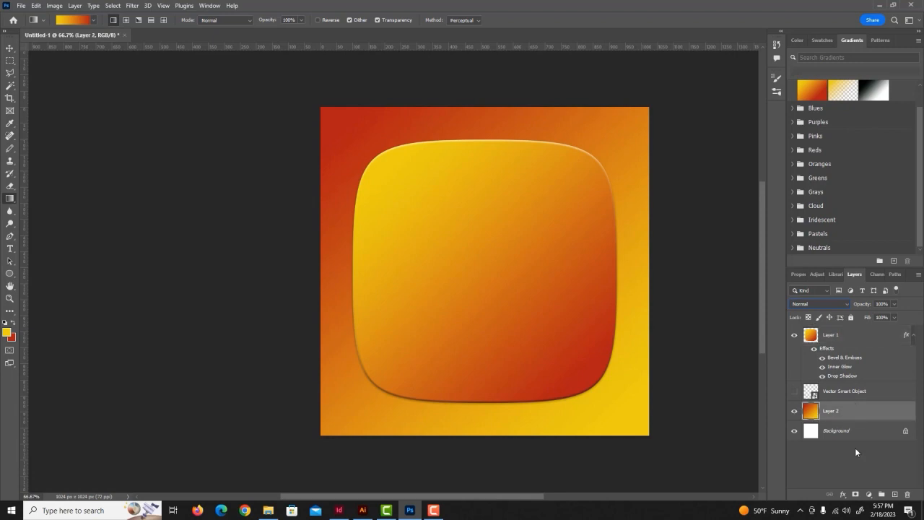
click(842, 494)
click(870, 404)
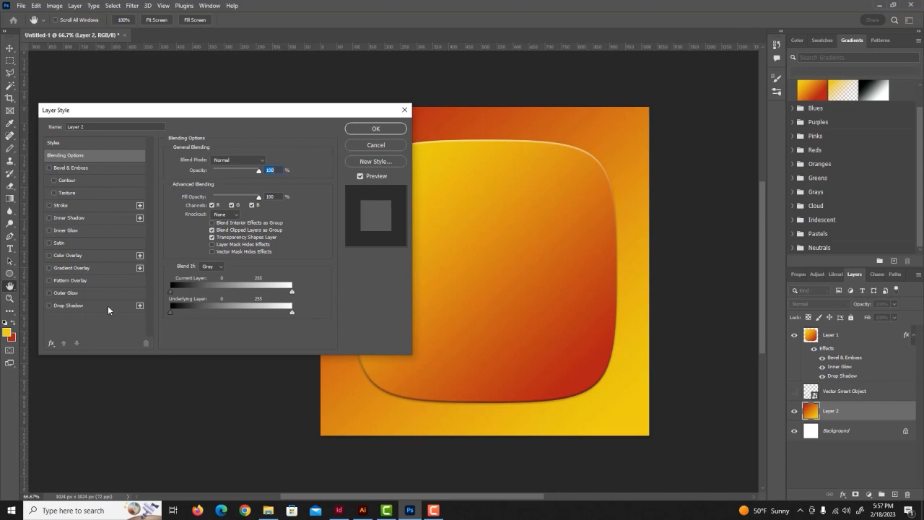
click(49, 217)
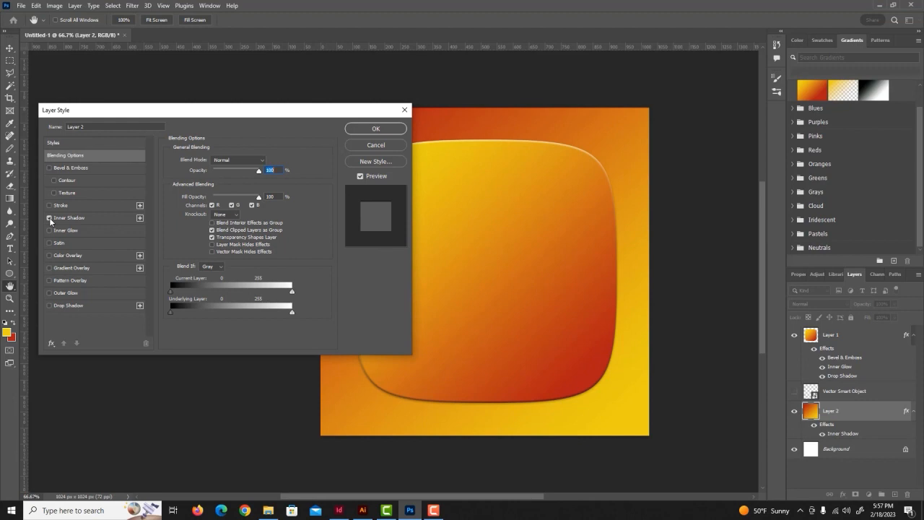
- Try two extra Inner Shadow instances on Layer 2, setting the uppermost one's distance to 0 px and disabling it
click(139, 217)
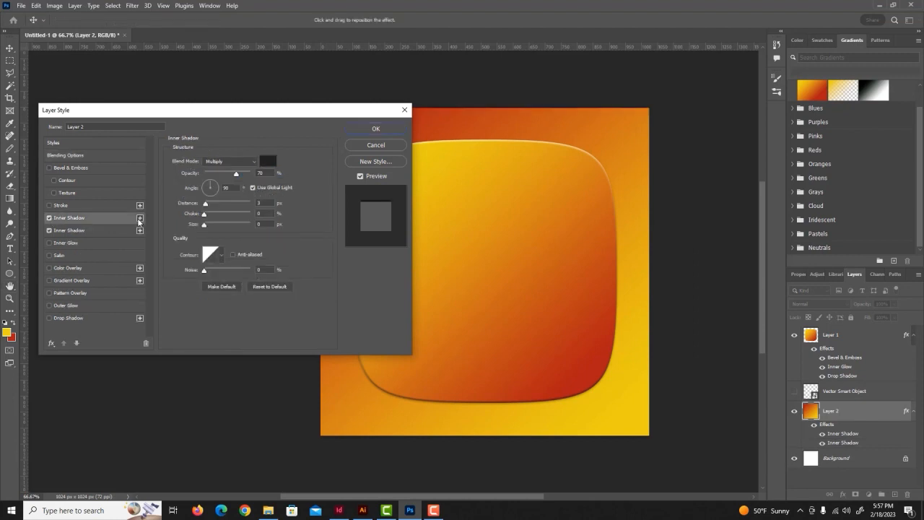
click(139, 218)
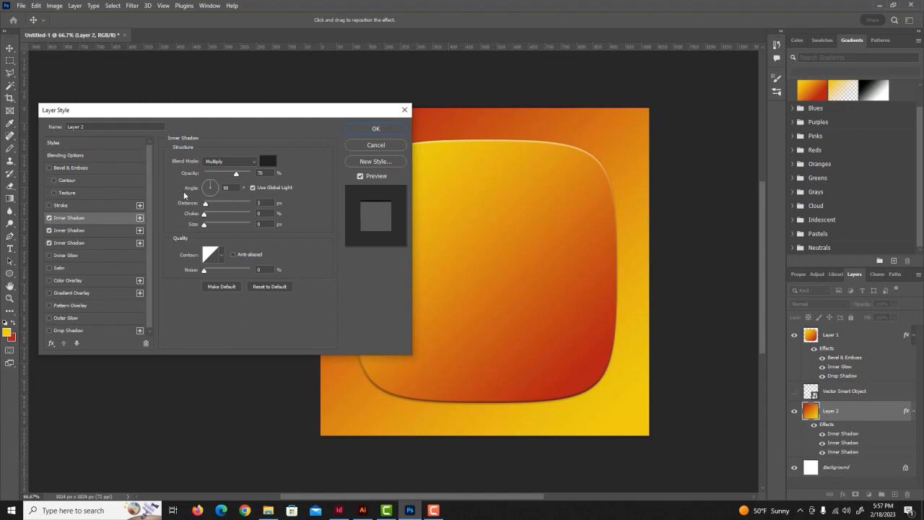
drag(206, 204, 180, 209)
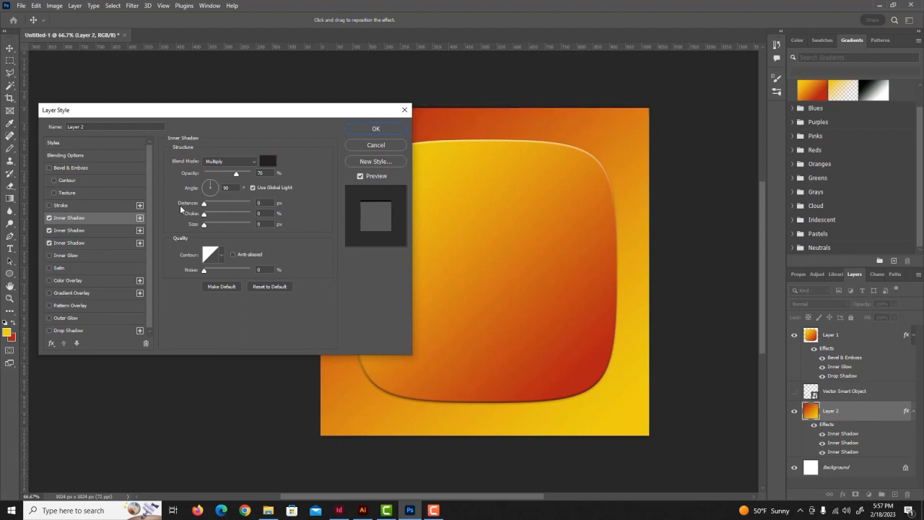
click(48, 218)
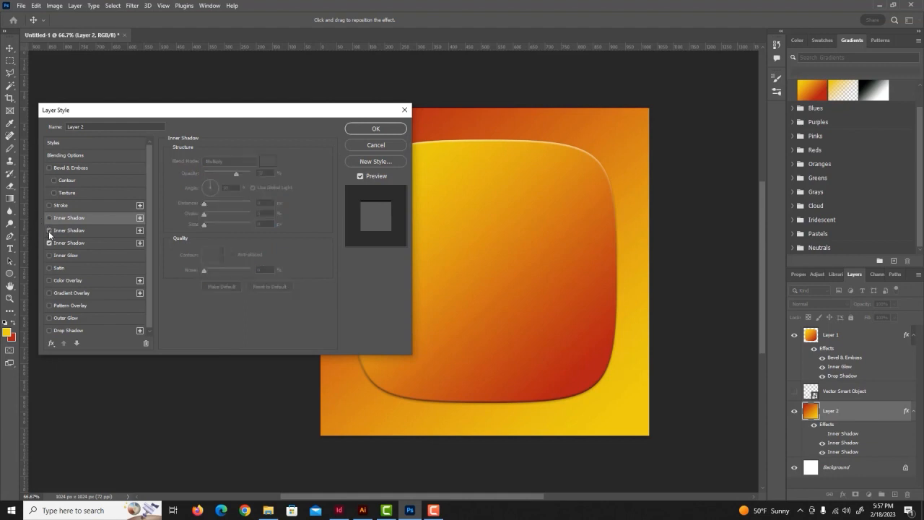
- Set Layer 2's remaining Inner Shadow to a distance of 0 px and a size of about 46 px, and apply the style
click(74, 243)
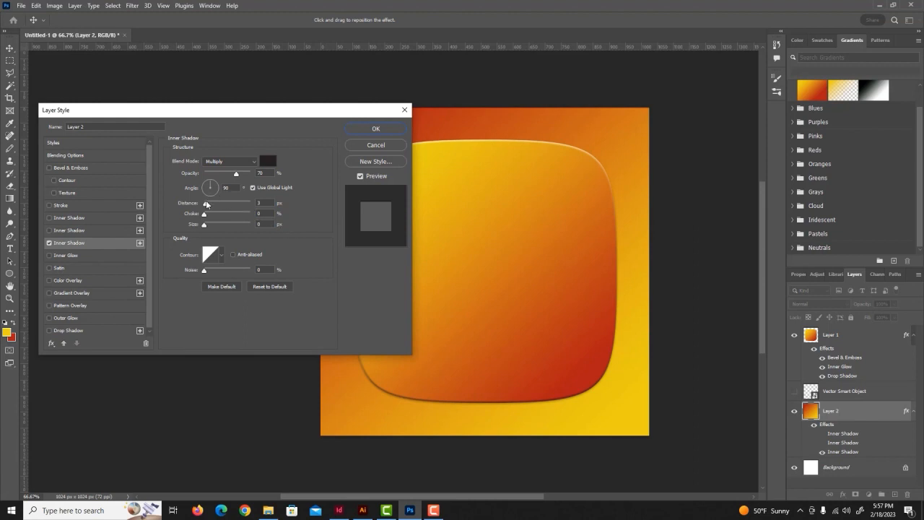
drag(205, 204, 148, 206)
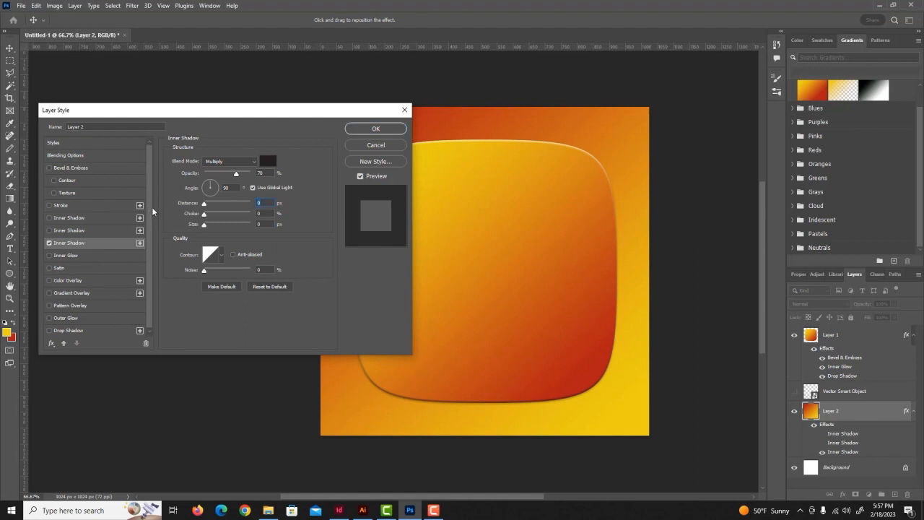
mouse_move(208, 215)
mouse_down()
mouse_move(217, 214)
mouse_move(192, 216)
mouse_move(216, 230)
mouse_up()
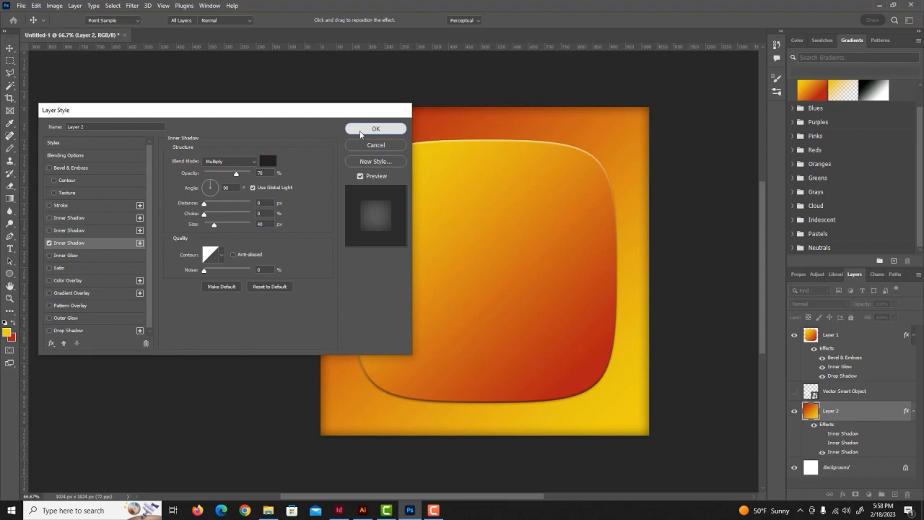
click(360, 132)
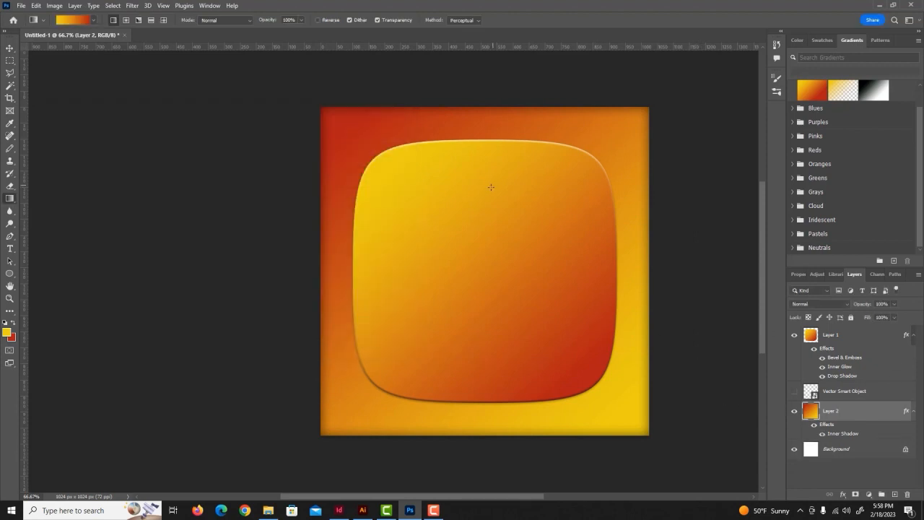
- Switch to Illustrator and copy the gradient star from the AppIconIllustrator.ai artwork
double_click(477, 6)
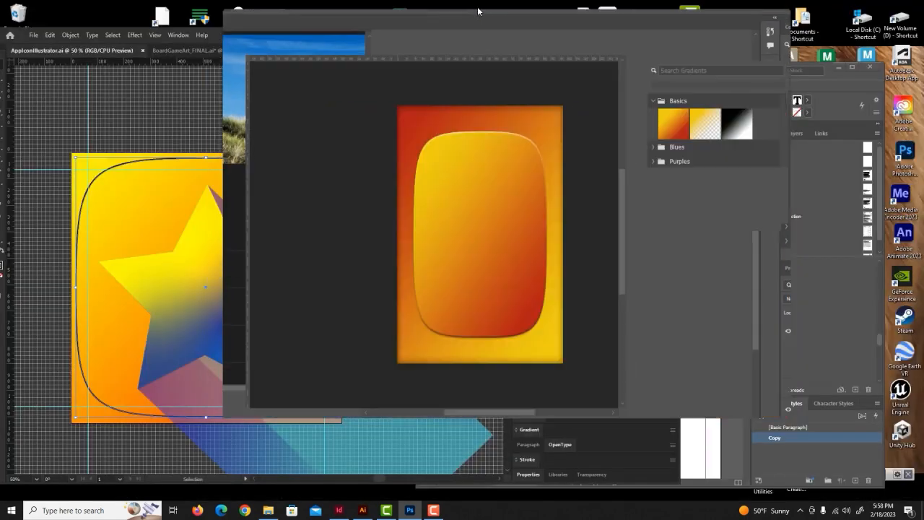
click(152, 99)
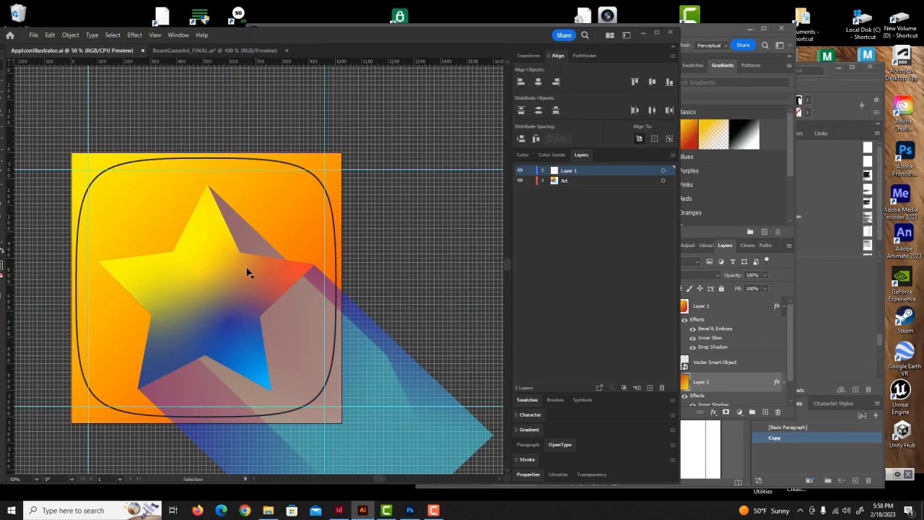
click(211, 246)
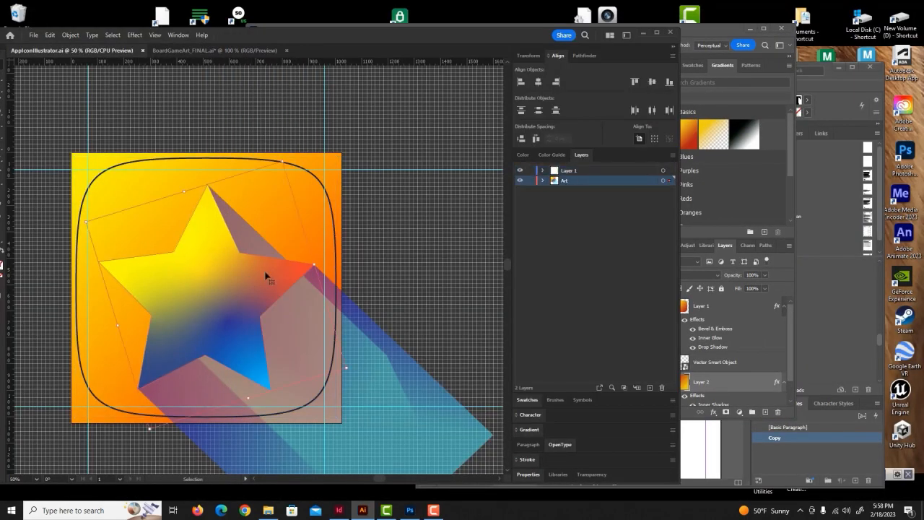
key(a)
key(v)
- Return to Photoshop, paste the star as a Smart Object, and move its layer above Layer 1
click(766, 34)
click(764, 29)
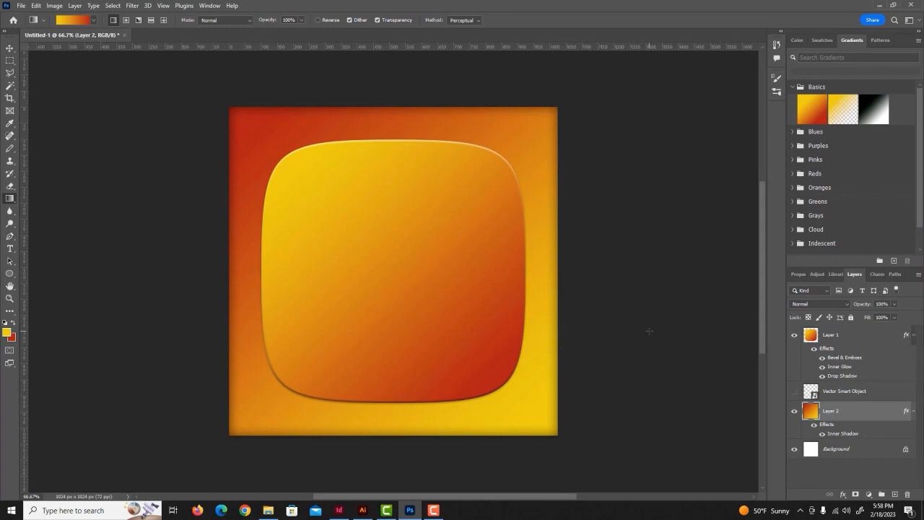
key(ctrl+v)
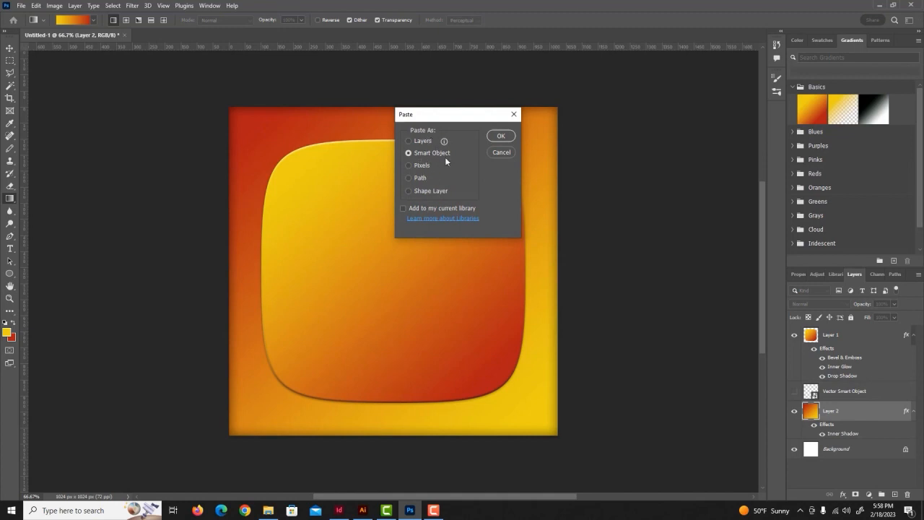
click(503, 137)
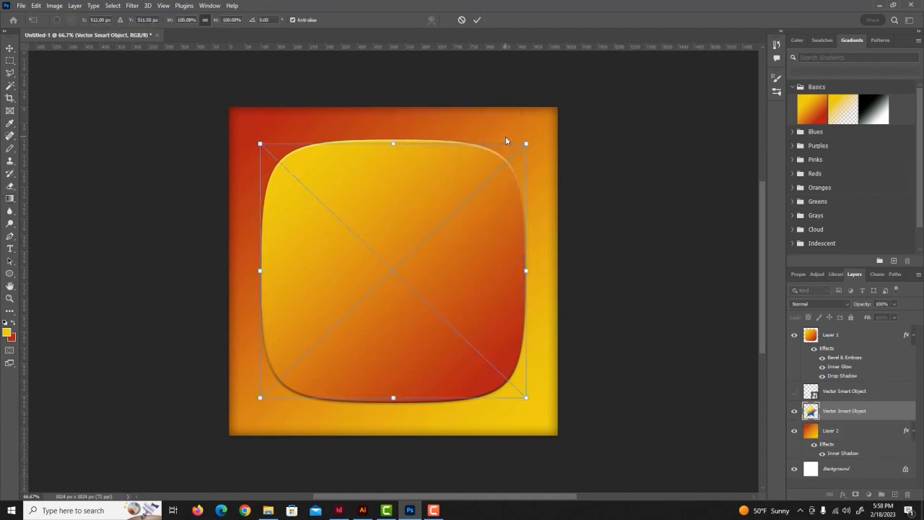
key(Return)
drag(867, 376, 866, 329)
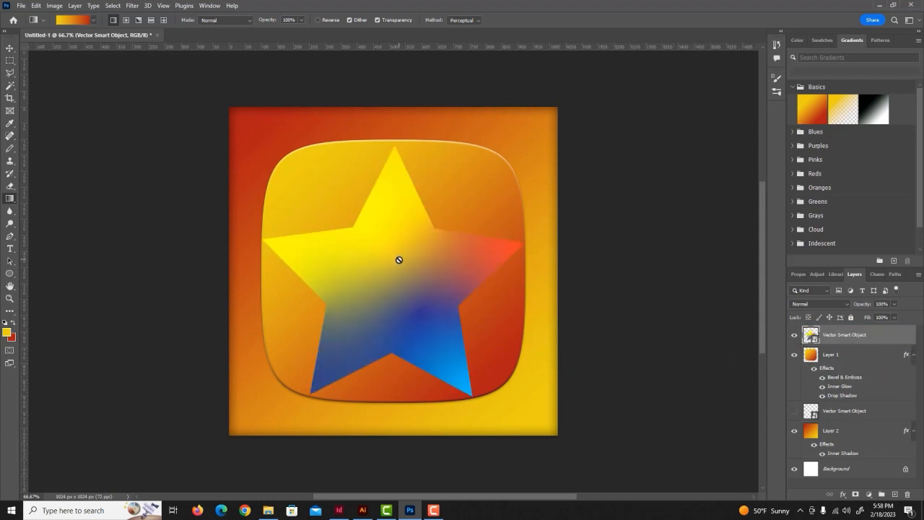
- Scale the star Smart Object proportionally about its centre to about 77% so it fits inside the squircle
click(10, 48)
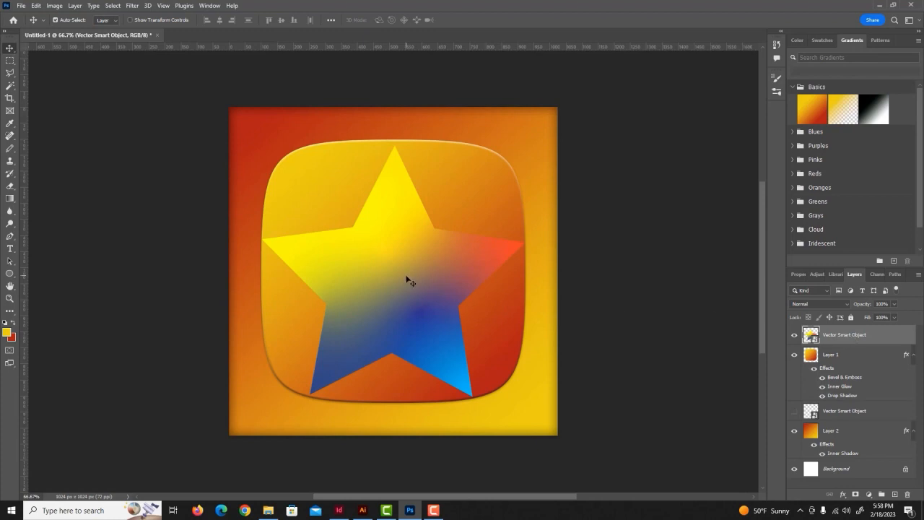
click(35, 6)
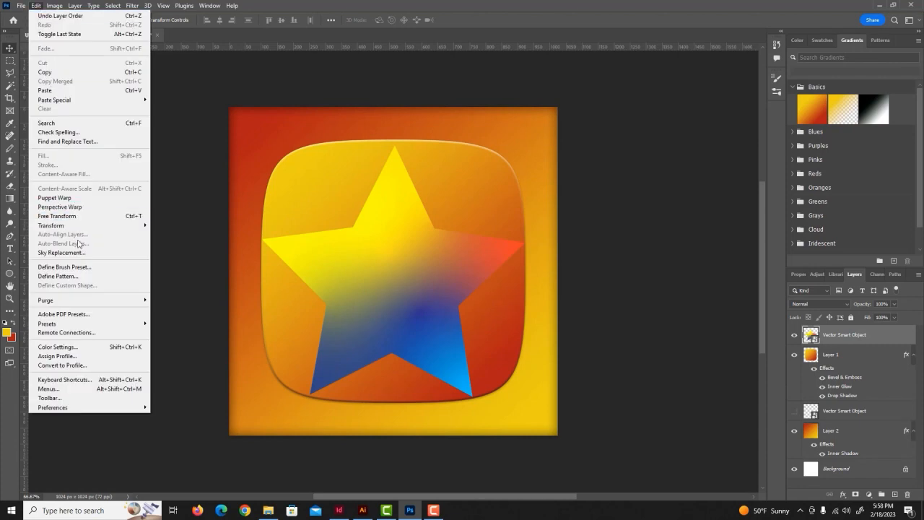
mouse_move(95, 227)
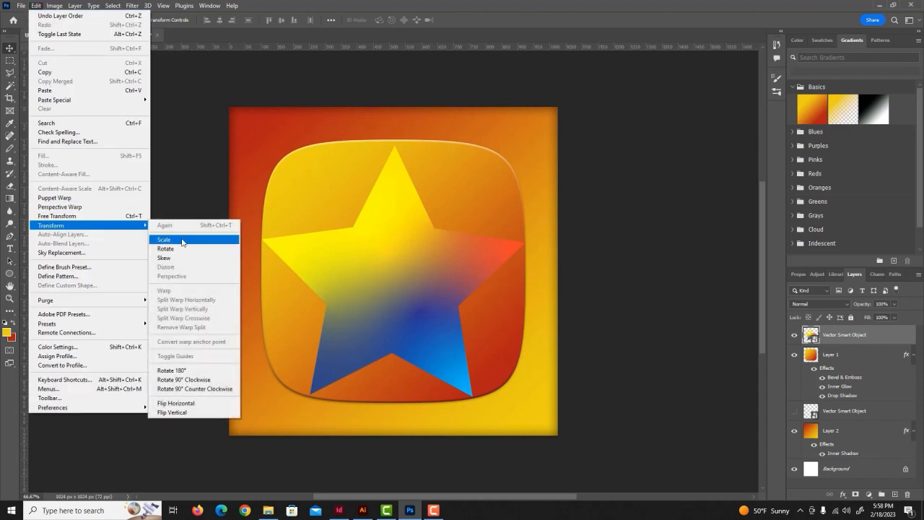
click(182, 239)
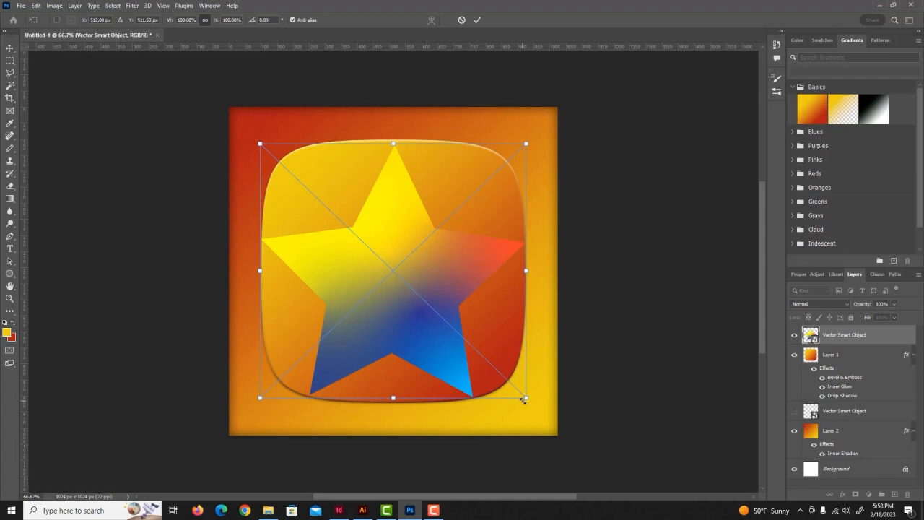
drag(524, 398, 495, 369)
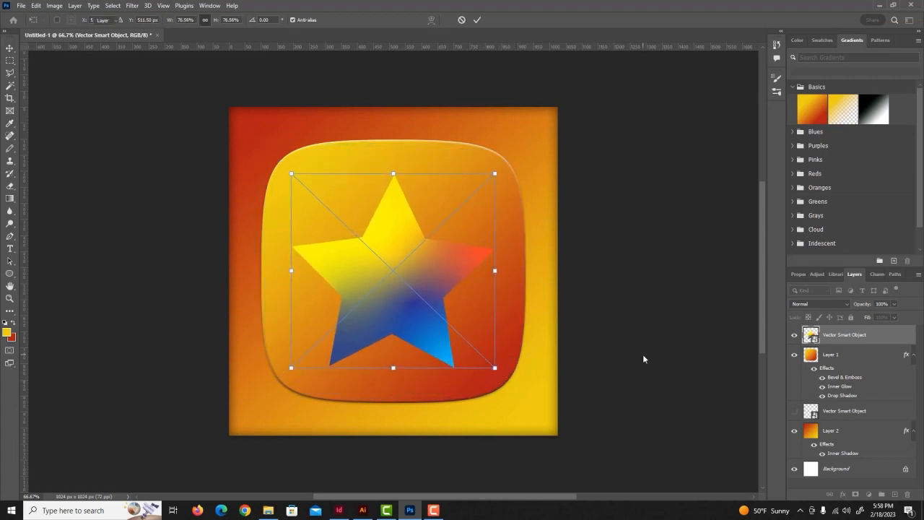
key(Return)
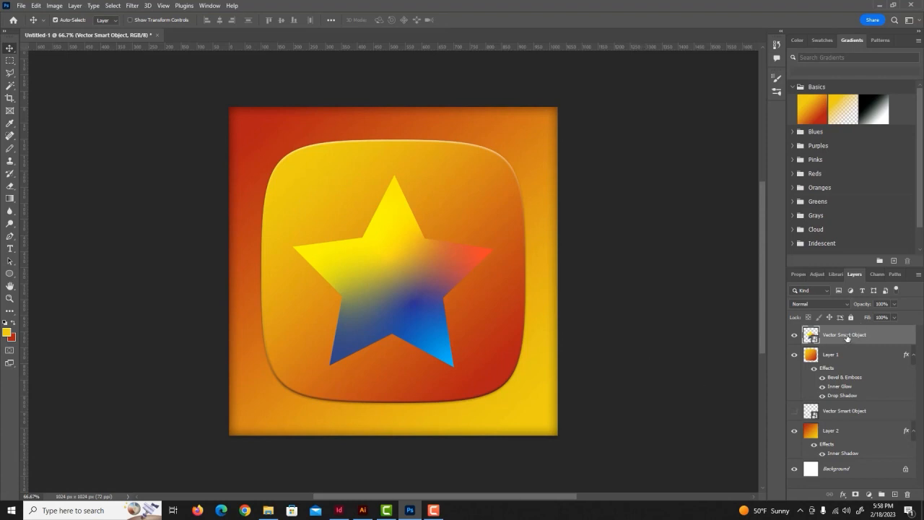
click(843, 495)
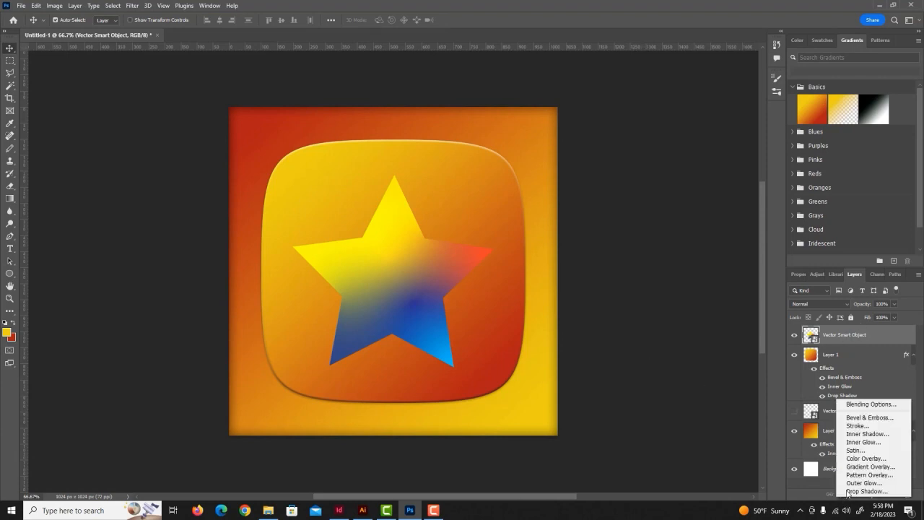
click(877, 405)
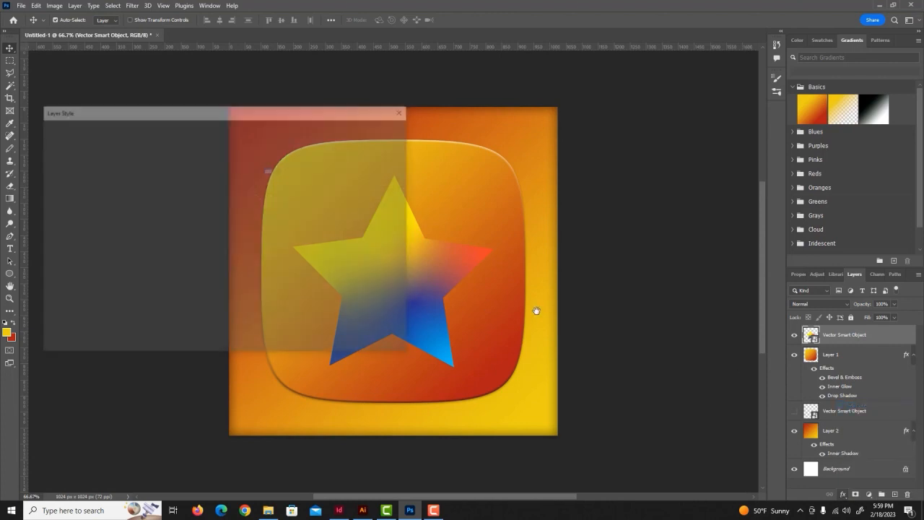
drag(518, 496, 464, 495)
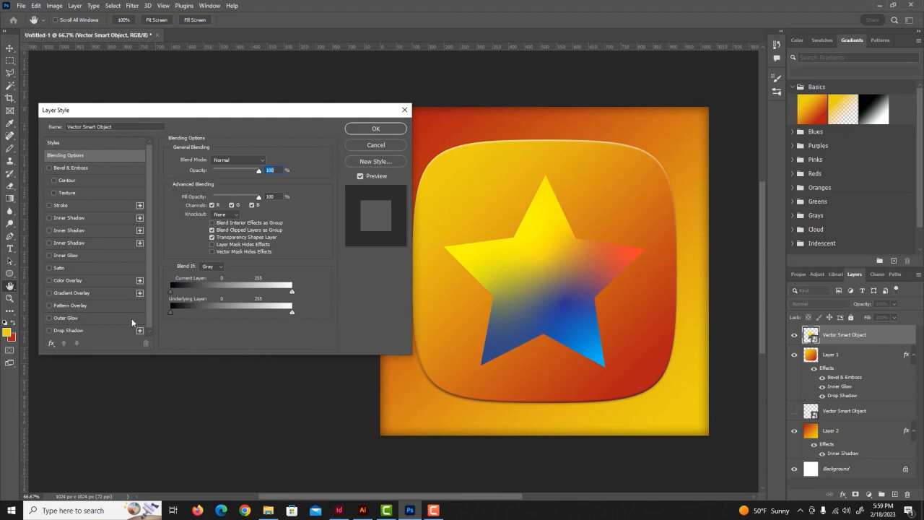
click(48, 331)
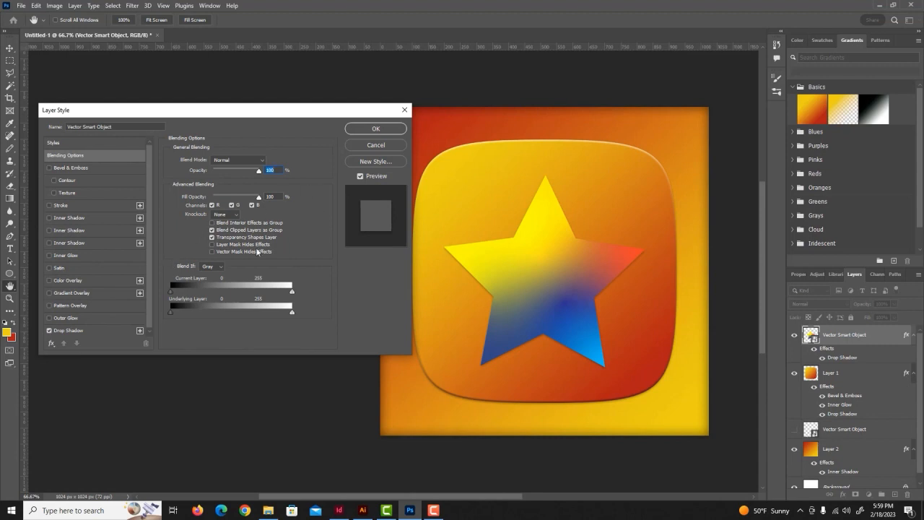
scroll(82, 301, down, 1)
scroll(293, 231, down, 1)
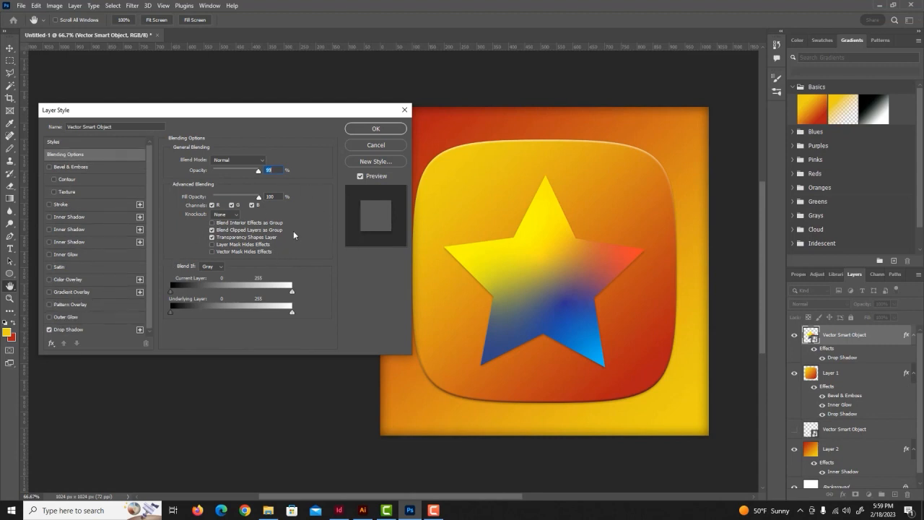
scroll(303, 229, up, 2)
click(49, 204)
click(49, 204)
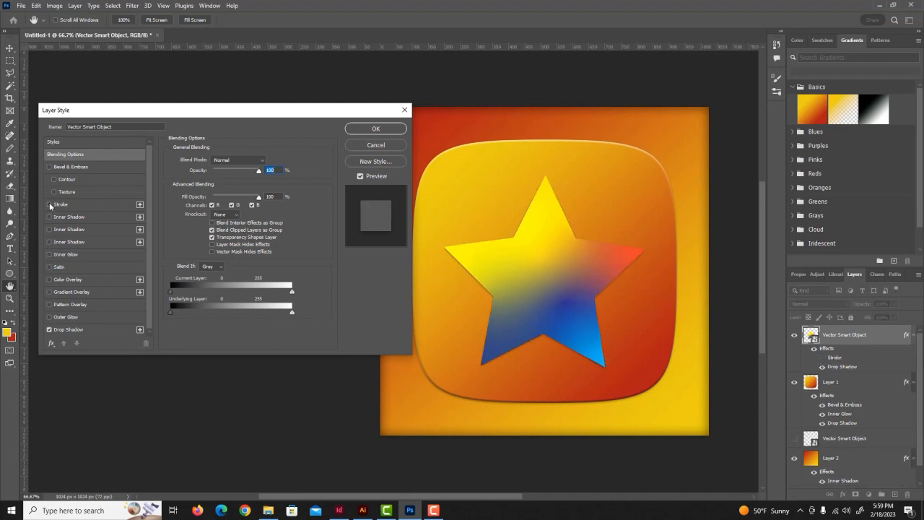
click(49, 267)
click(49, 267)
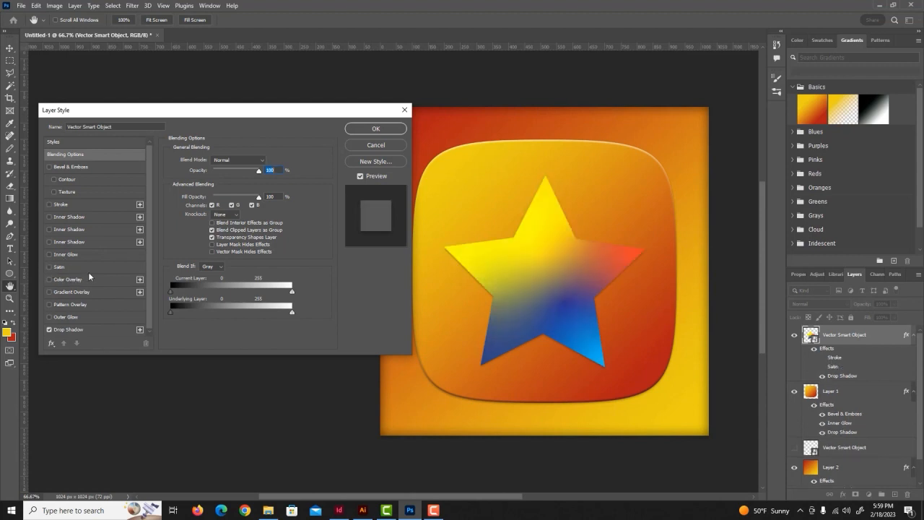
click(49, 291)
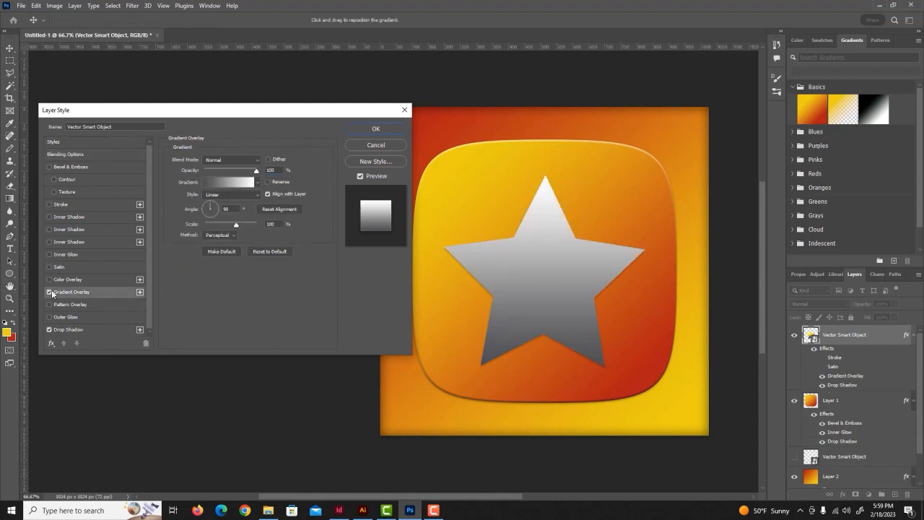
click(48, 291)
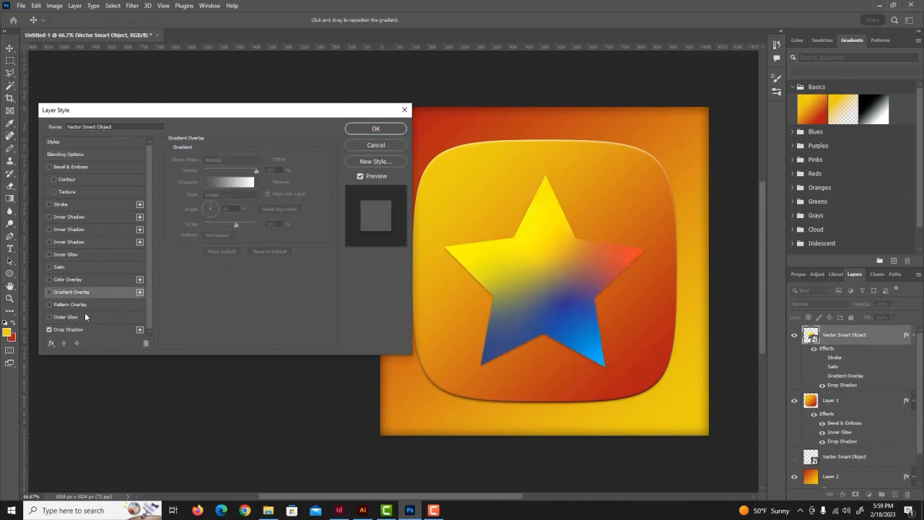
click(49, 317)
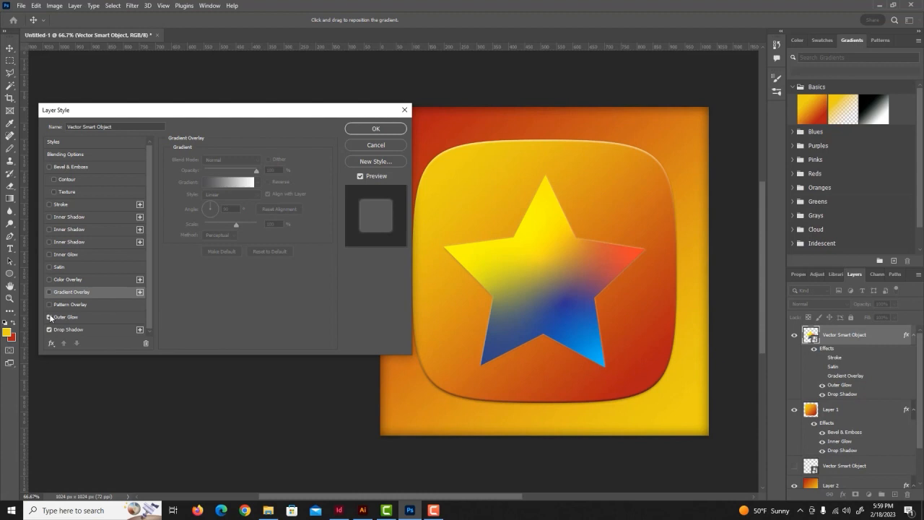
click(49, 317)
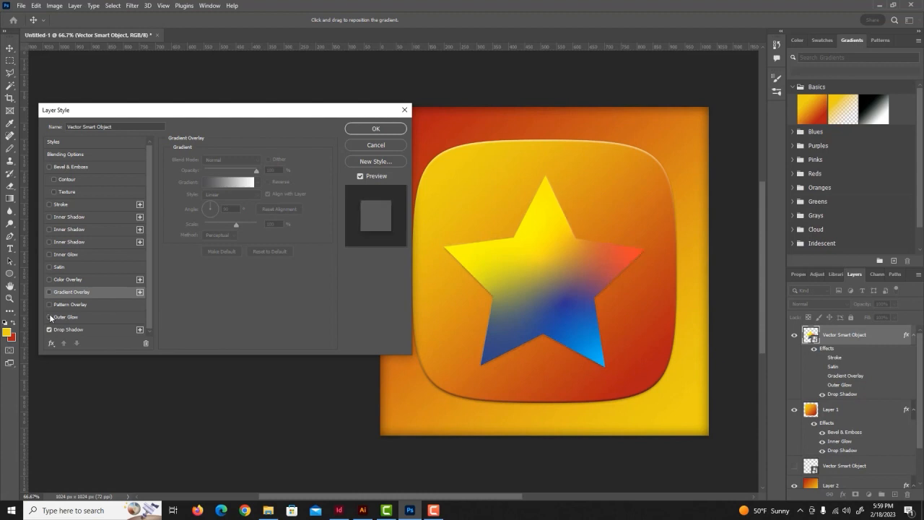
click(49, 254)
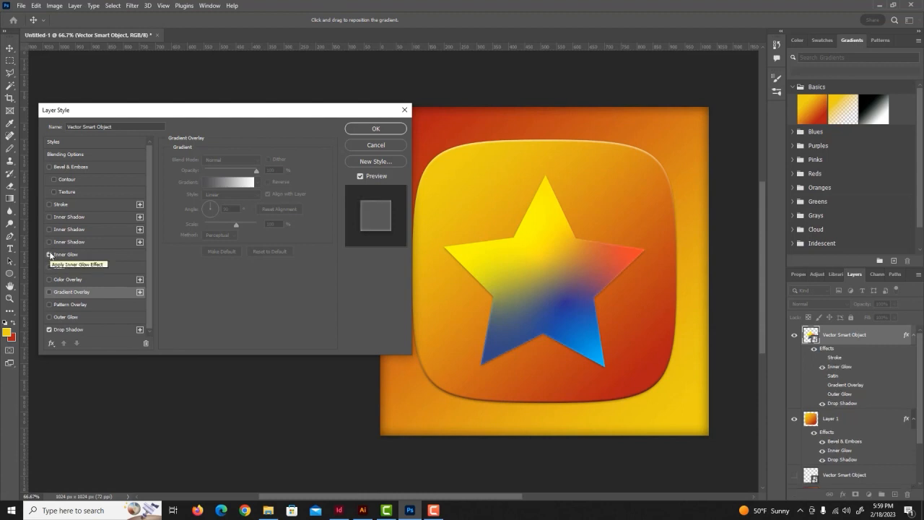
drag(150, 312, 151, 335)
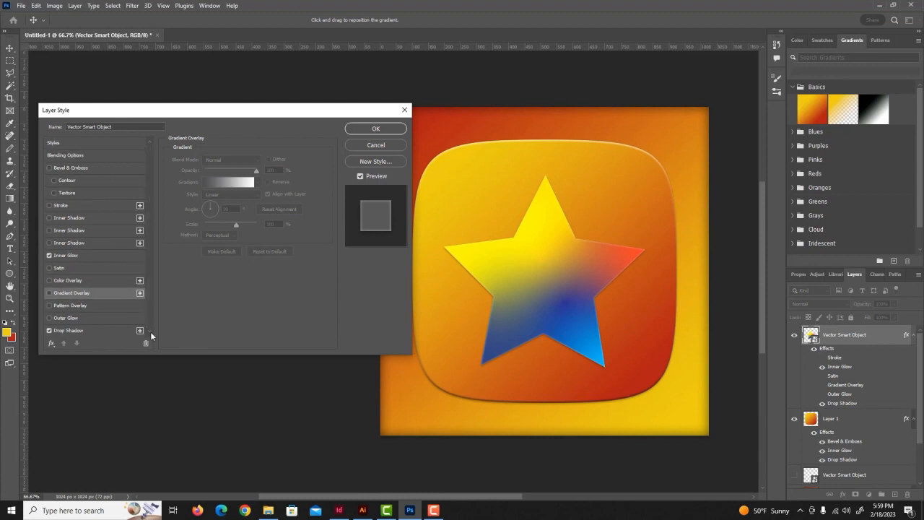
click(77, 331)
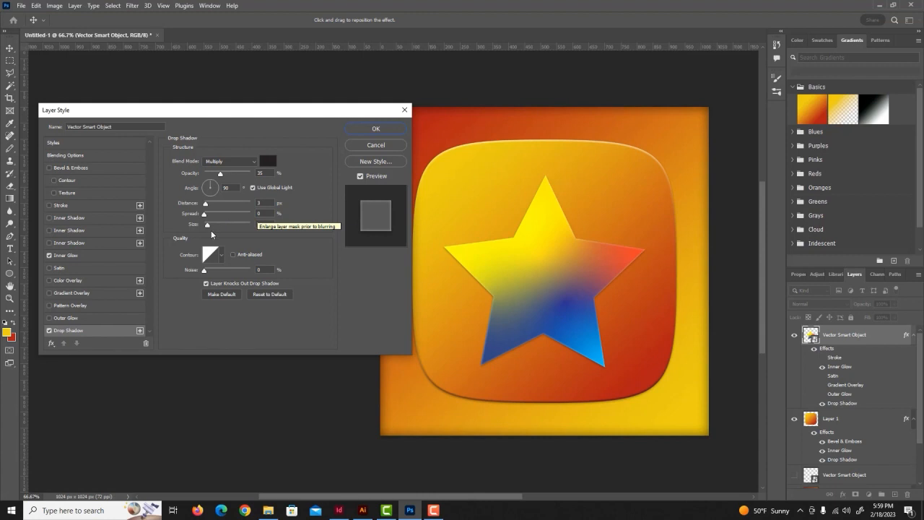
mouse_move(208, 226)
mouse_down()
mouse_move(228, 225)
mouse_move(209, 224)
mouse_up()
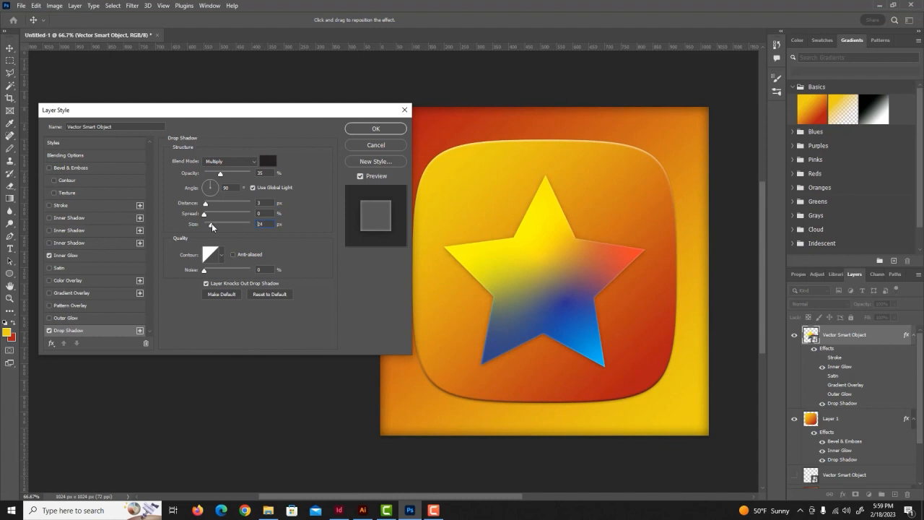
drag(211, 224, 212, 224)
drag(222, 173, 245, 176)
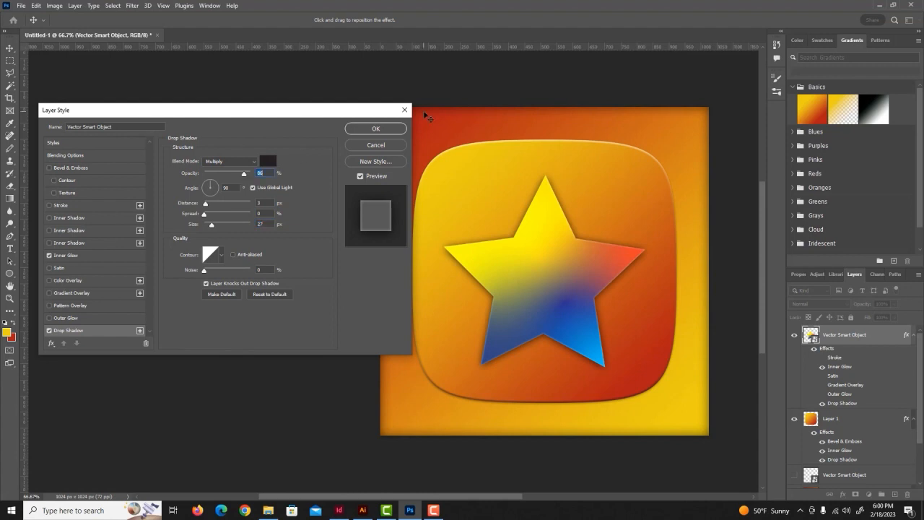
click(404, 110)
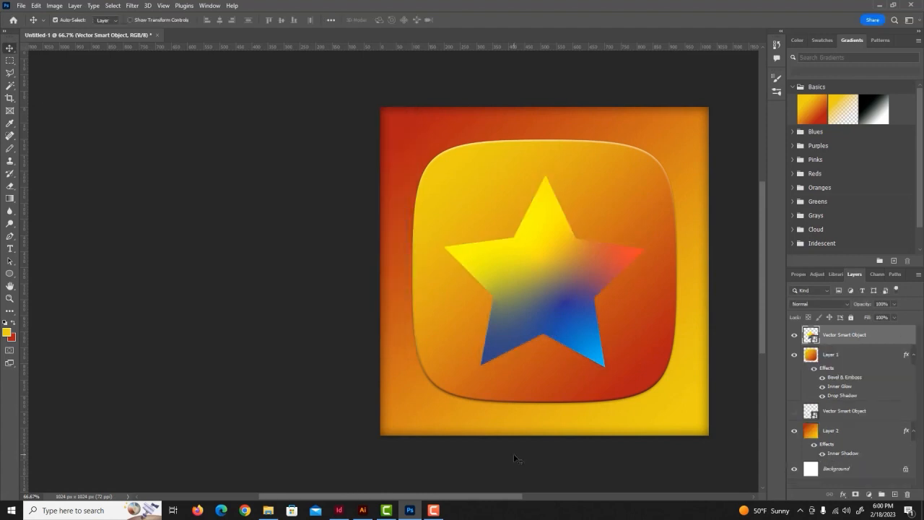
- Add a Drop Shadow to the star Smart Object with a size of about 32 px and an opacity of about 64%
click(843, 495)
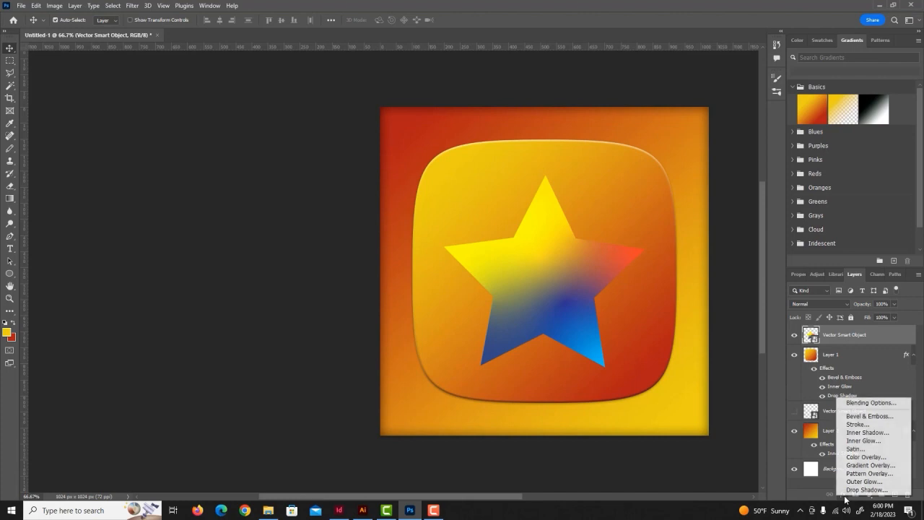
click(873, 402)
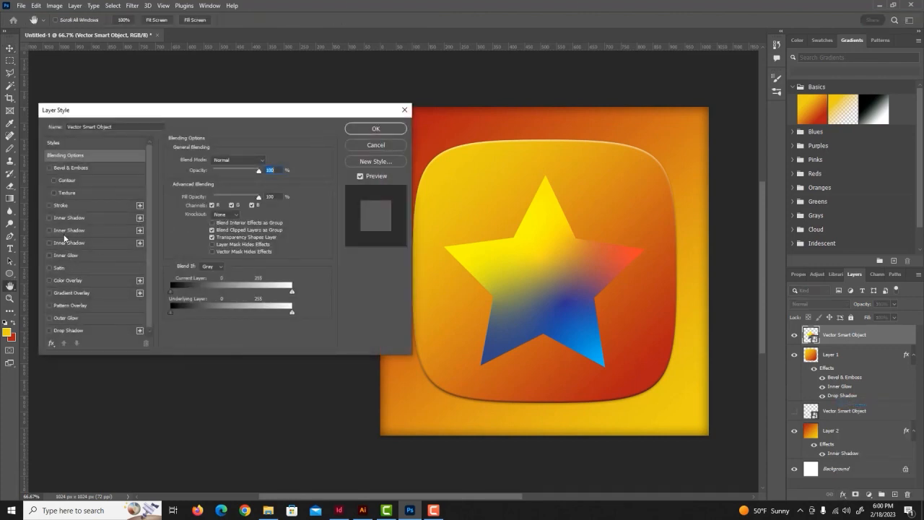
click(50, 330)
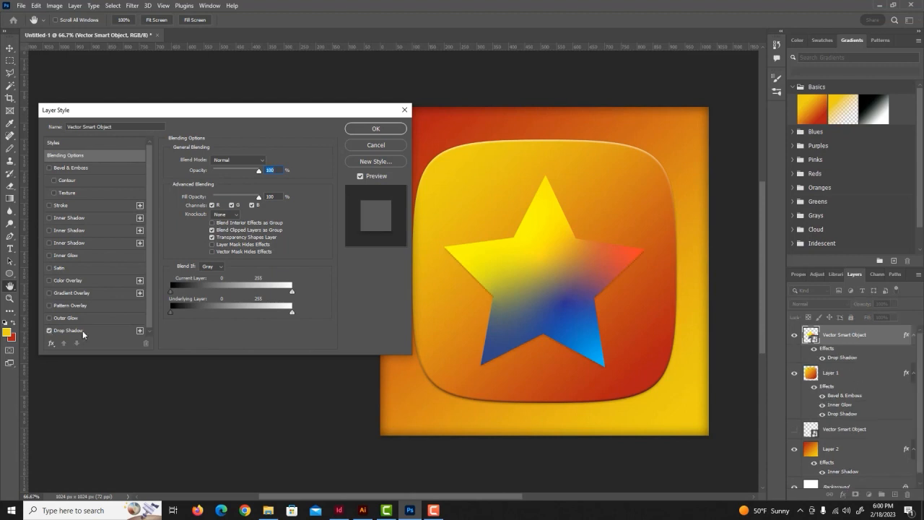
click(86, 329)
drag(209, 224, 212, 223)
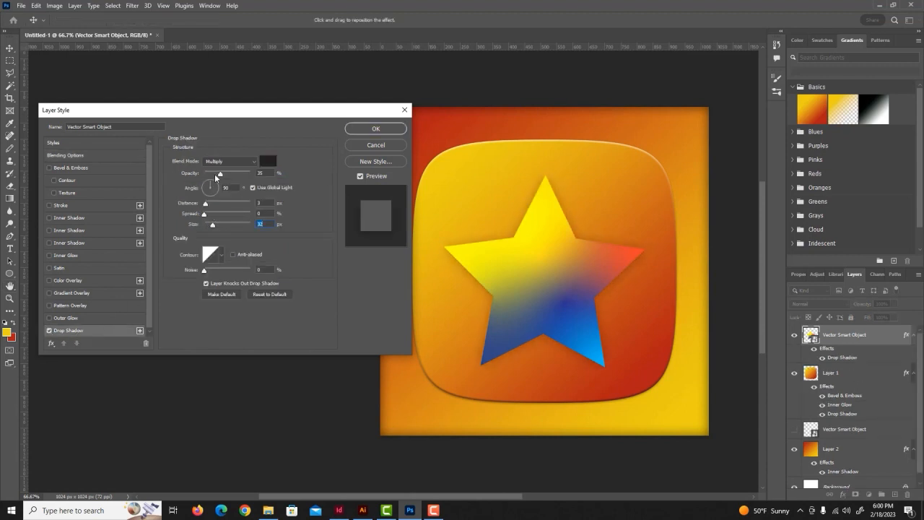
drag(229, 173, 235, 173)
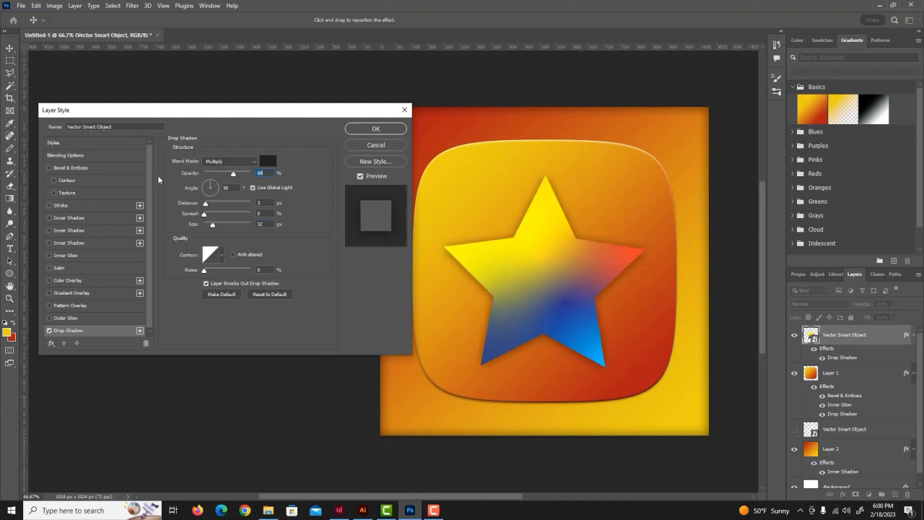
- Add an Inner Glow to the star Smart Object, leaving Inner Shadow and Outer Glow off, and apply the layer style
click(49, 255)
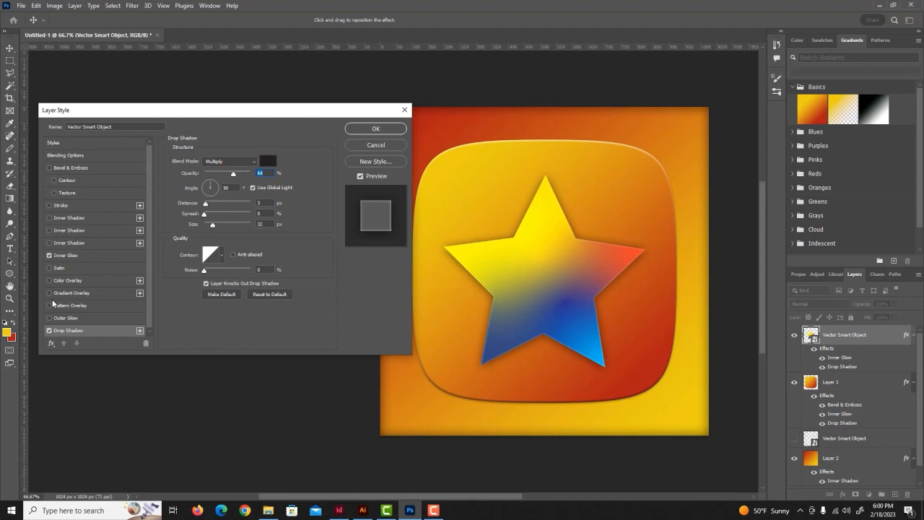
click(49, 217)
click(49, 216)
scroll(77, 255, down, 1)
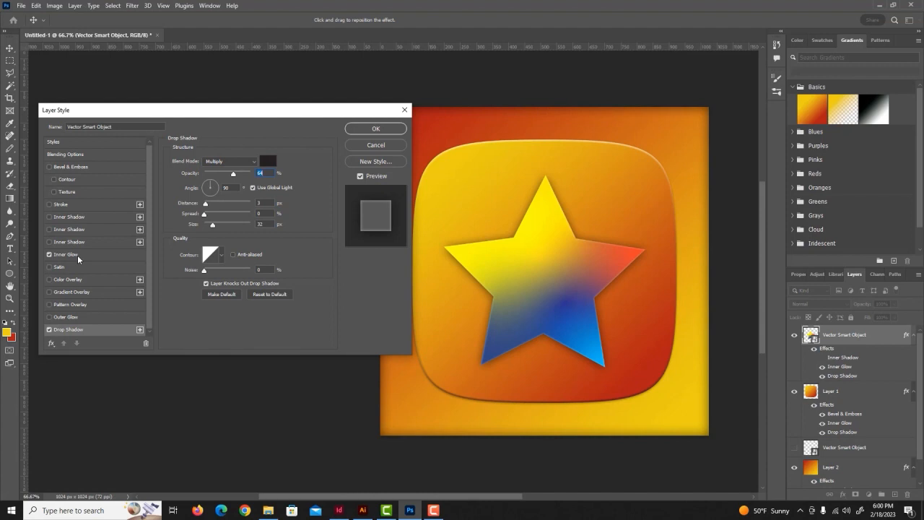
click(50, 316)
click(50, 317)
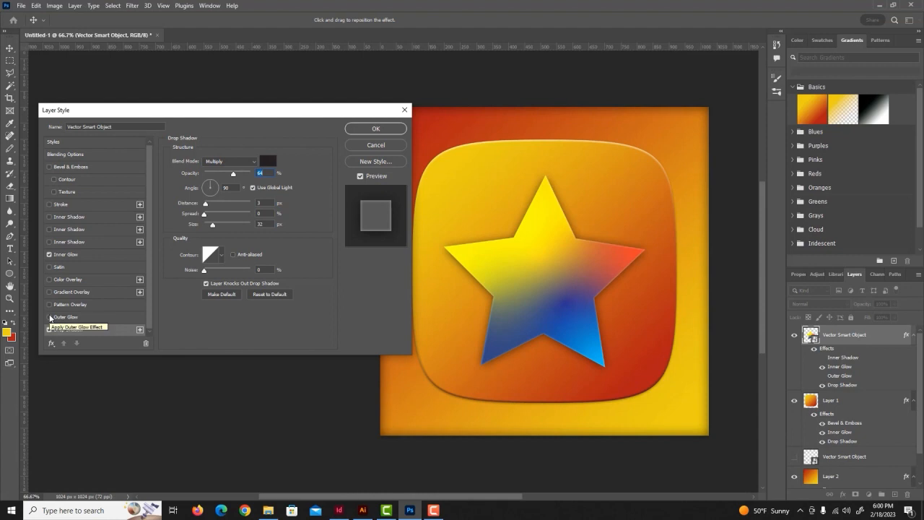
click(371, 129)
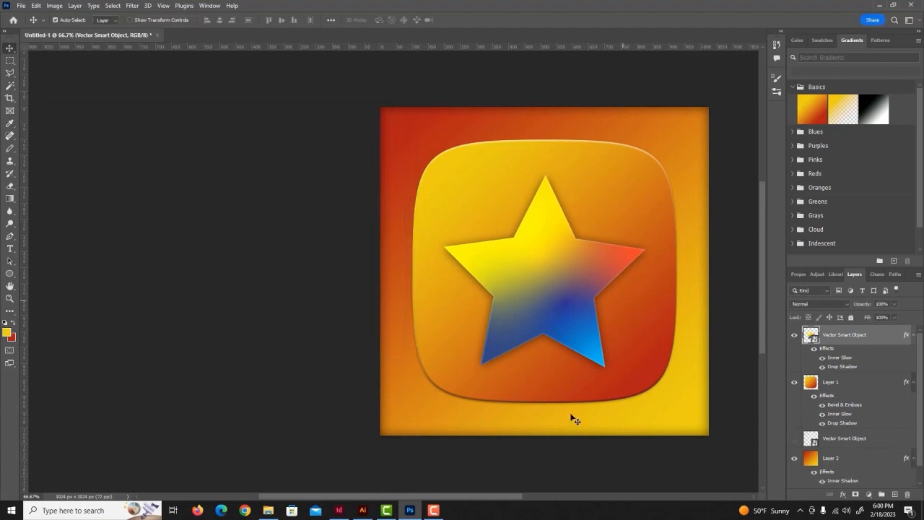
drag(501, 497, 575, 499)
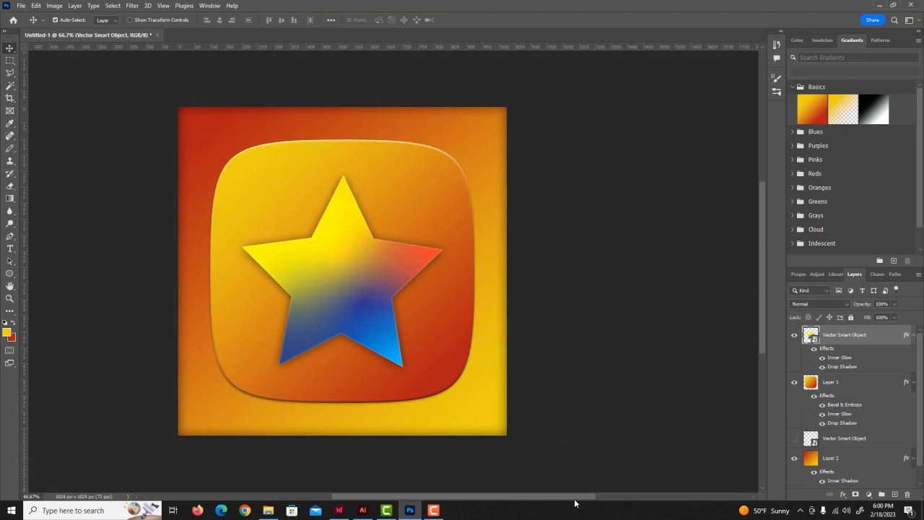